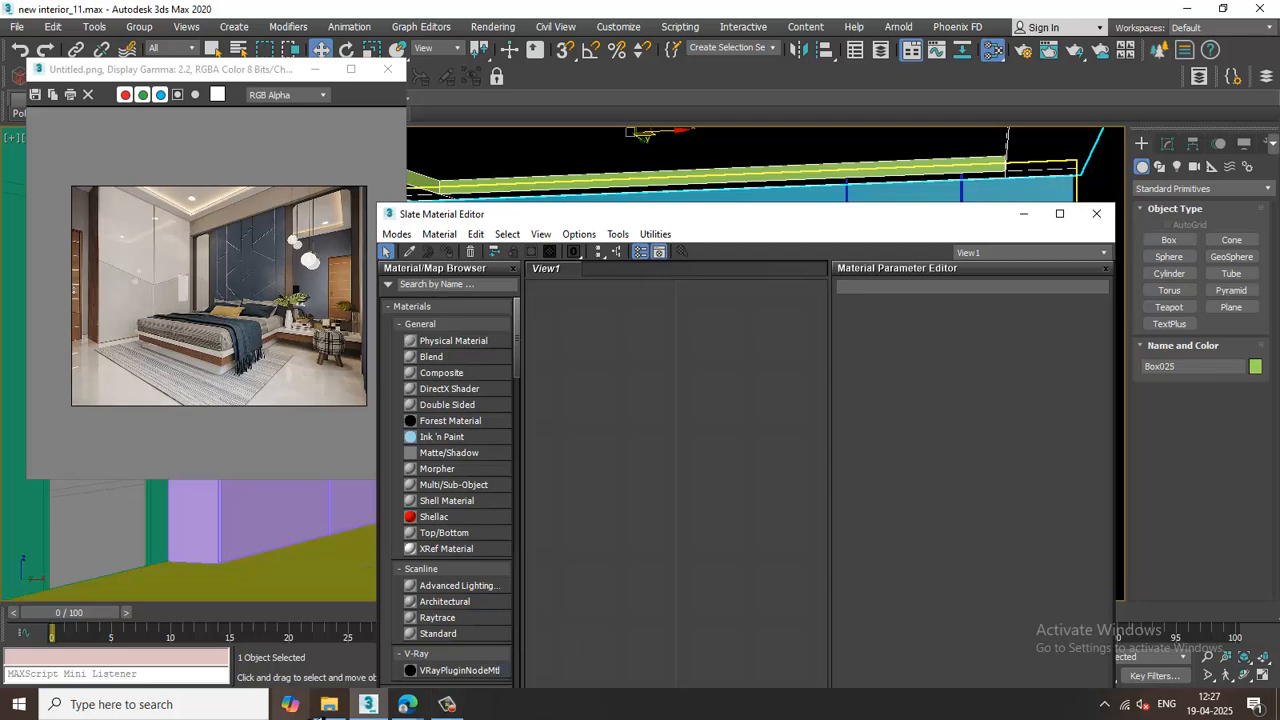
Open Render Setup and switch the renderer to V-Ray Next, update 1.2.
left_click(1018, 214)
middle_click_drag(929, 371, 847, 388, "alt")
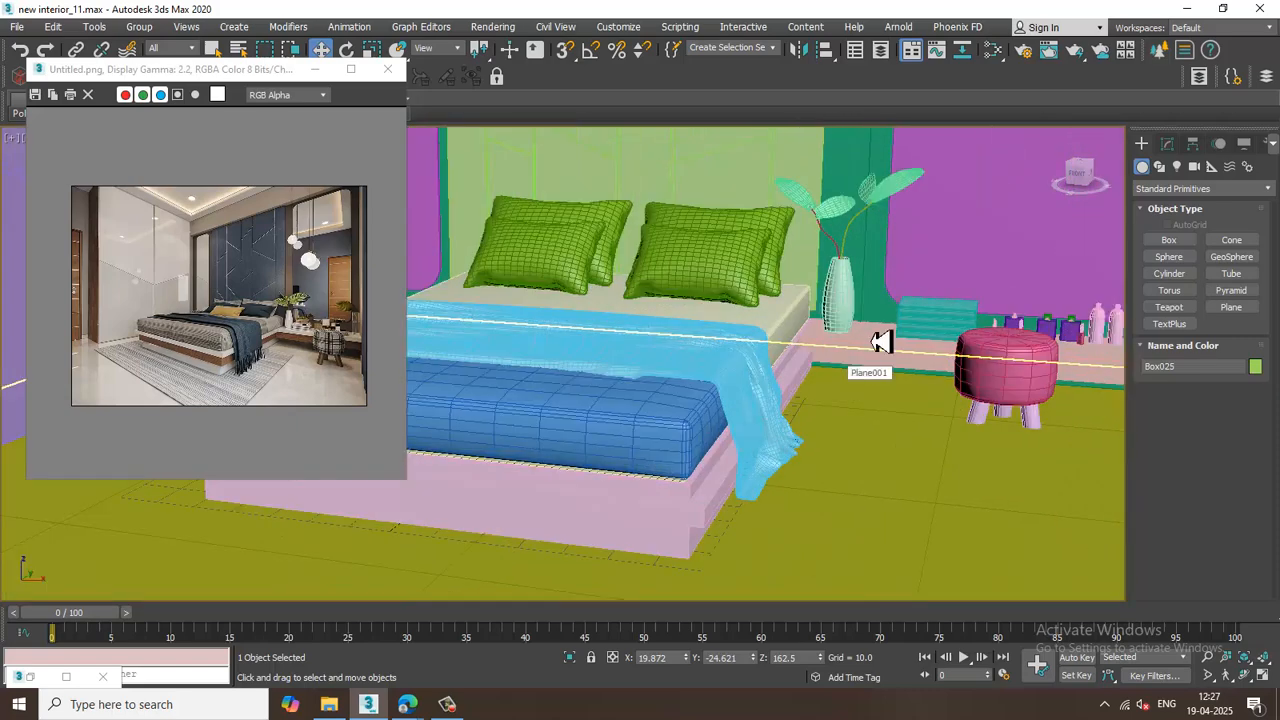
left_click(494, 27)
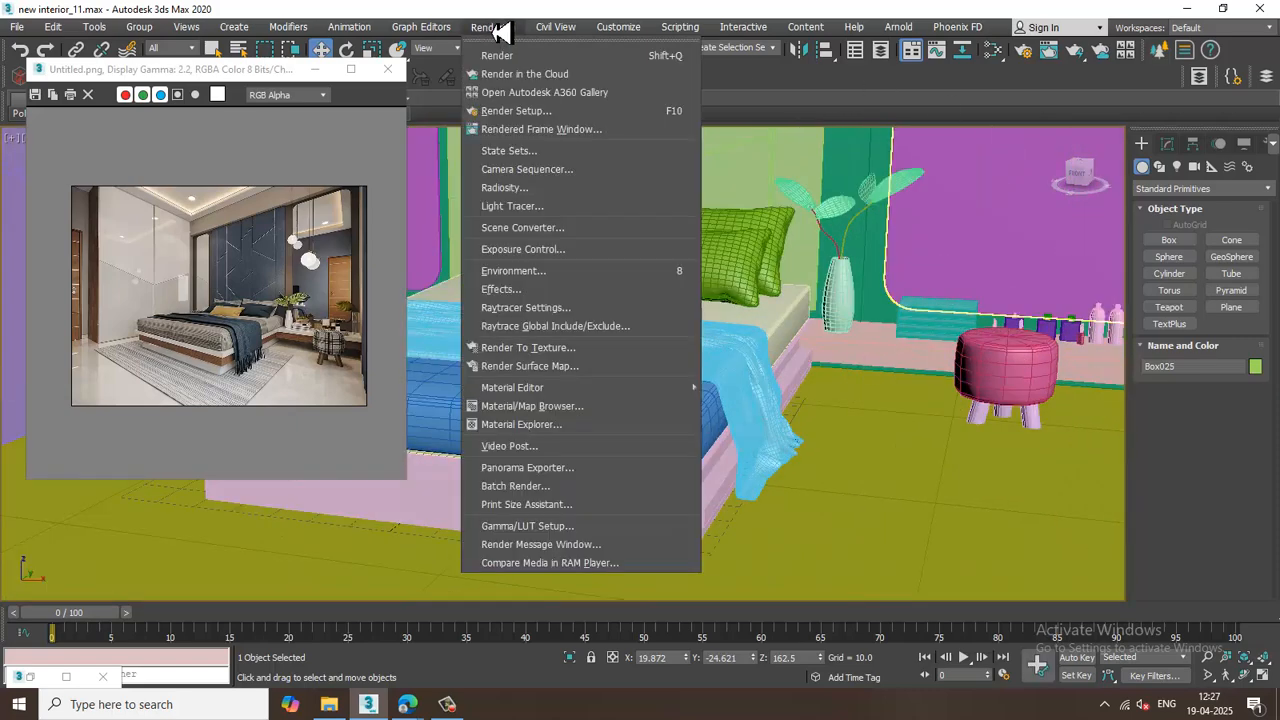
left_click(560, 112)
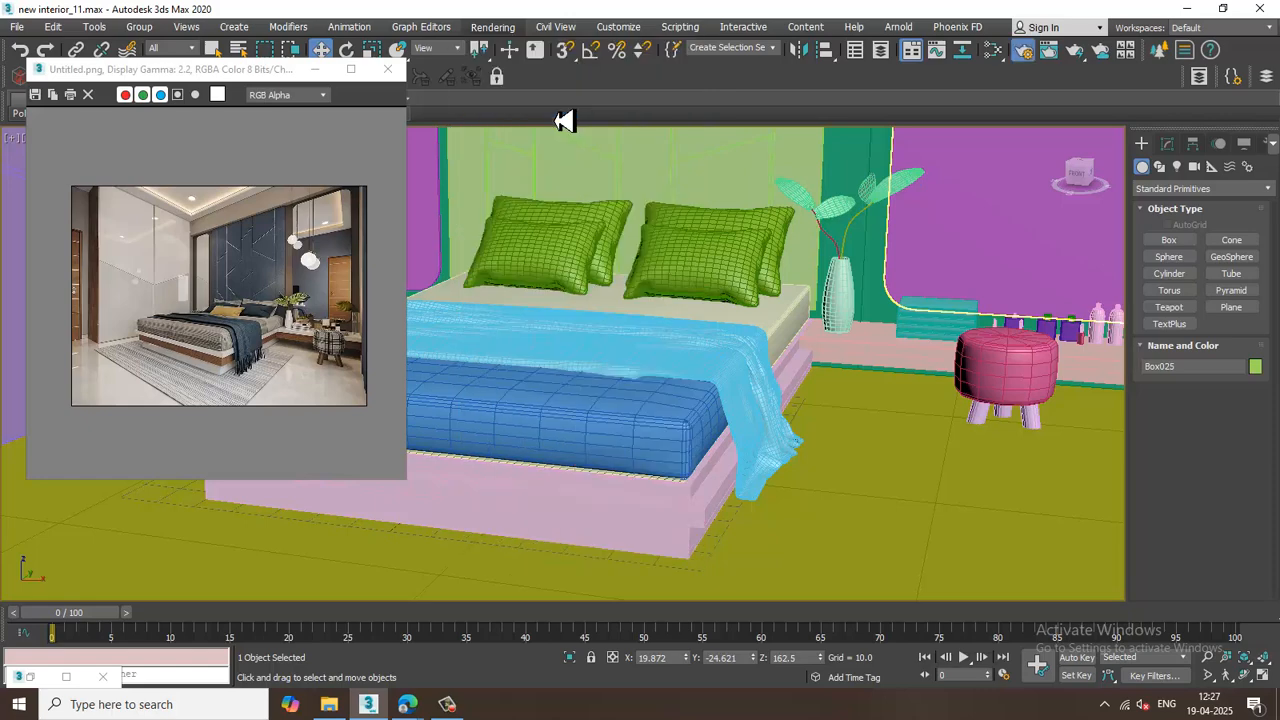
left_click(905, 185)
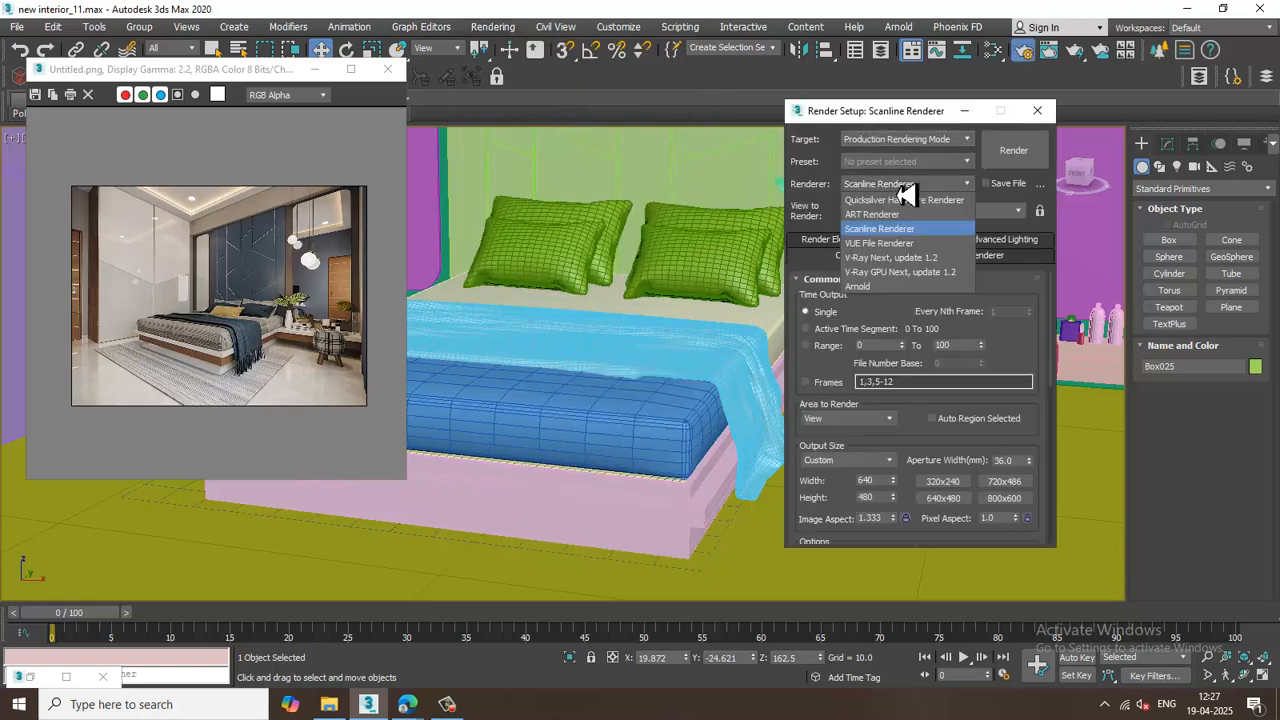
left_click(910, 271)
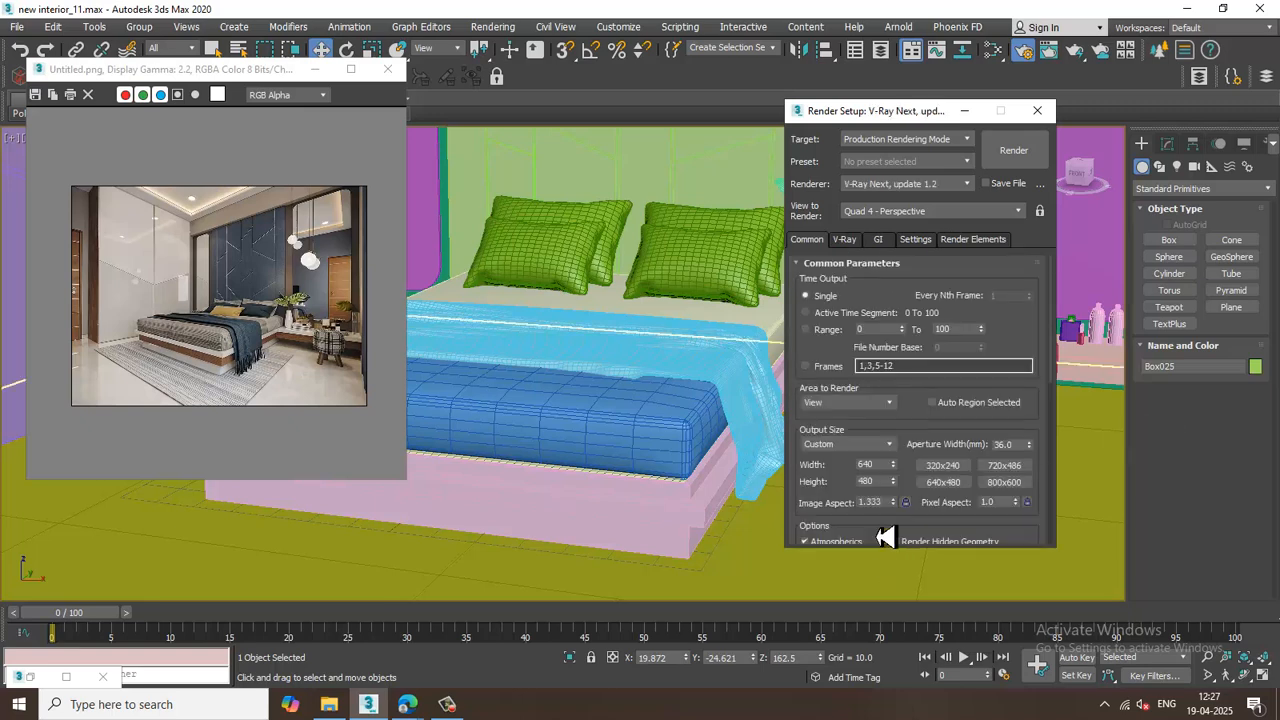
Set the output size preset to HDTV (video) at 1920 x 1080 and close Render Setup.
left_click(868, 456)
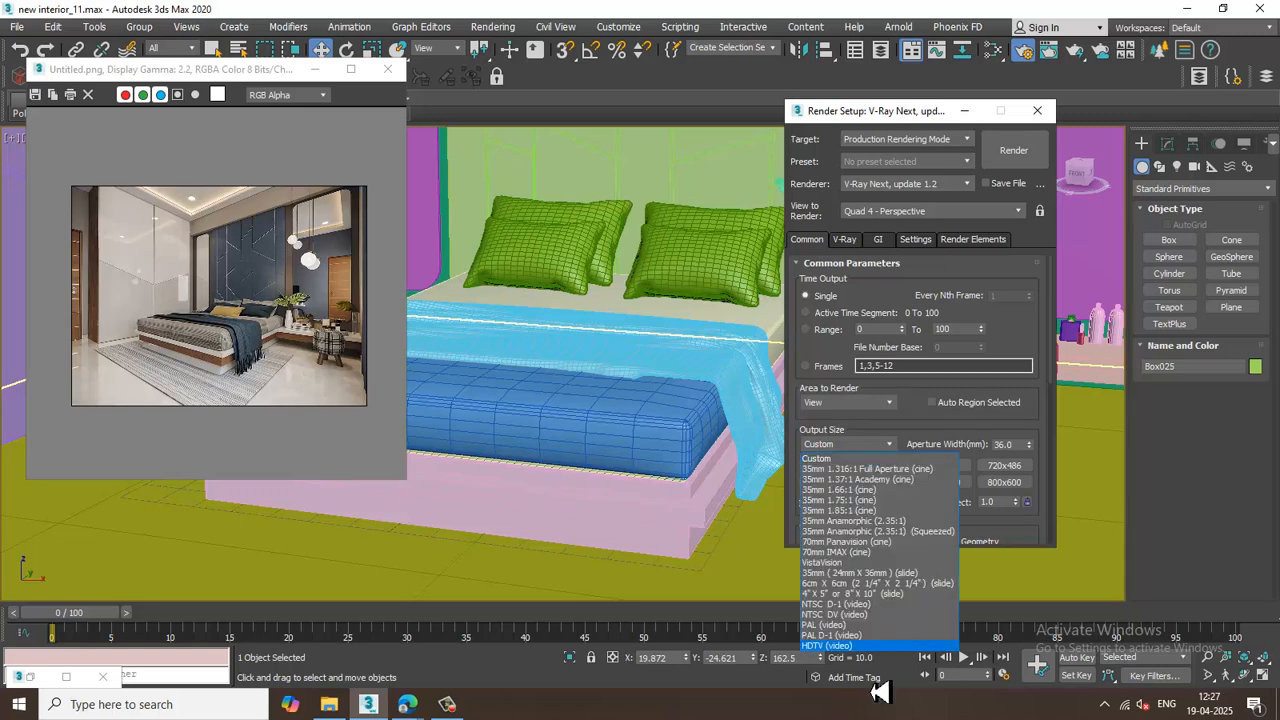
left_click(827, 647)
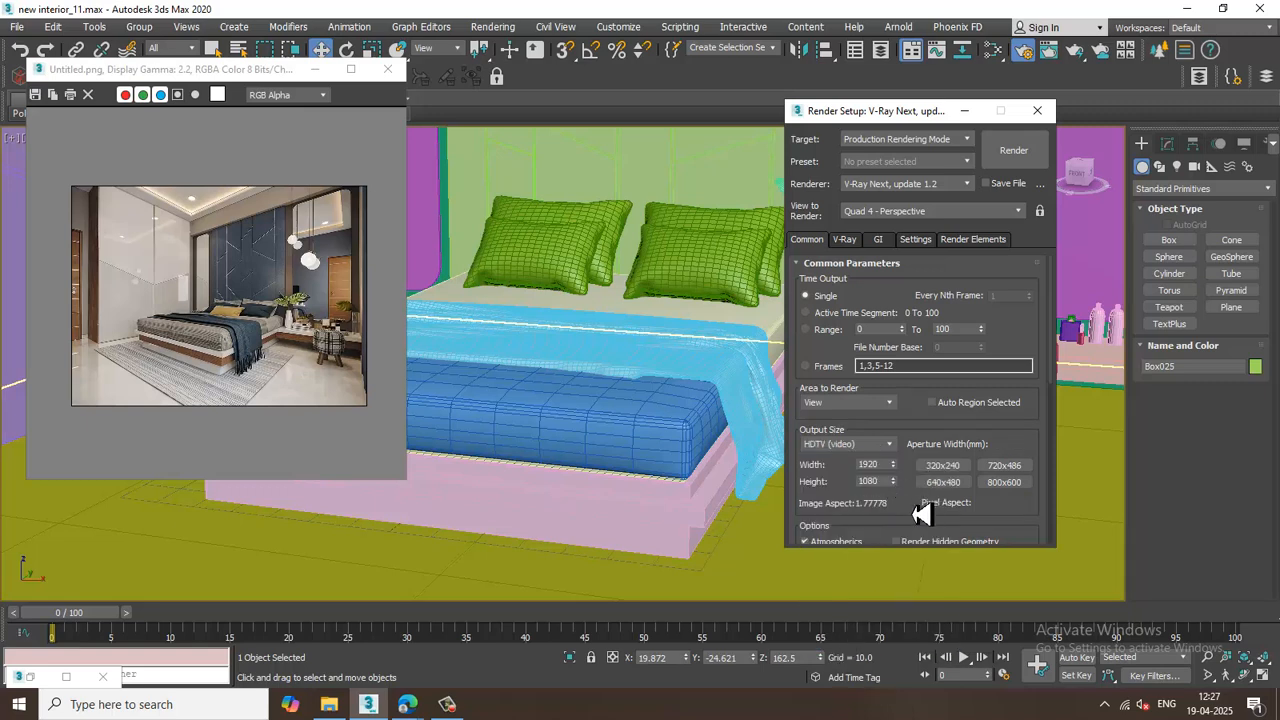
scroll(917, 484, "down", 1)
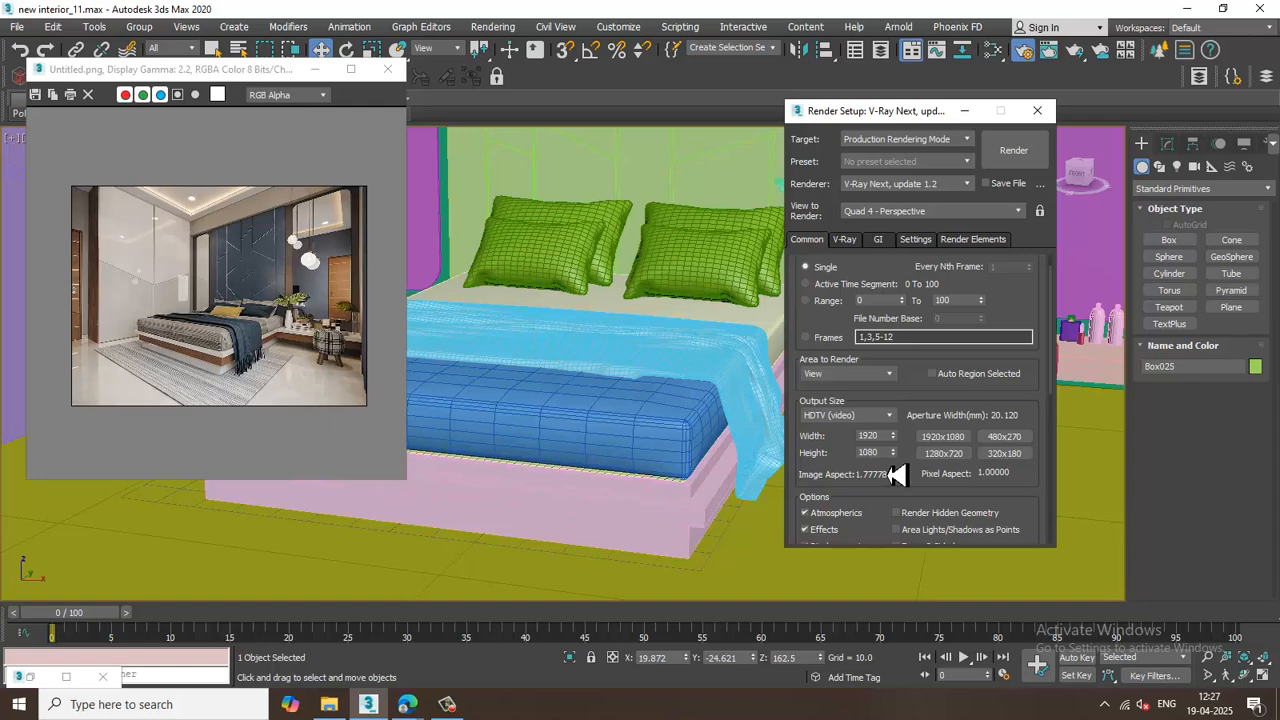
scroll(897, 475, "down", 3)
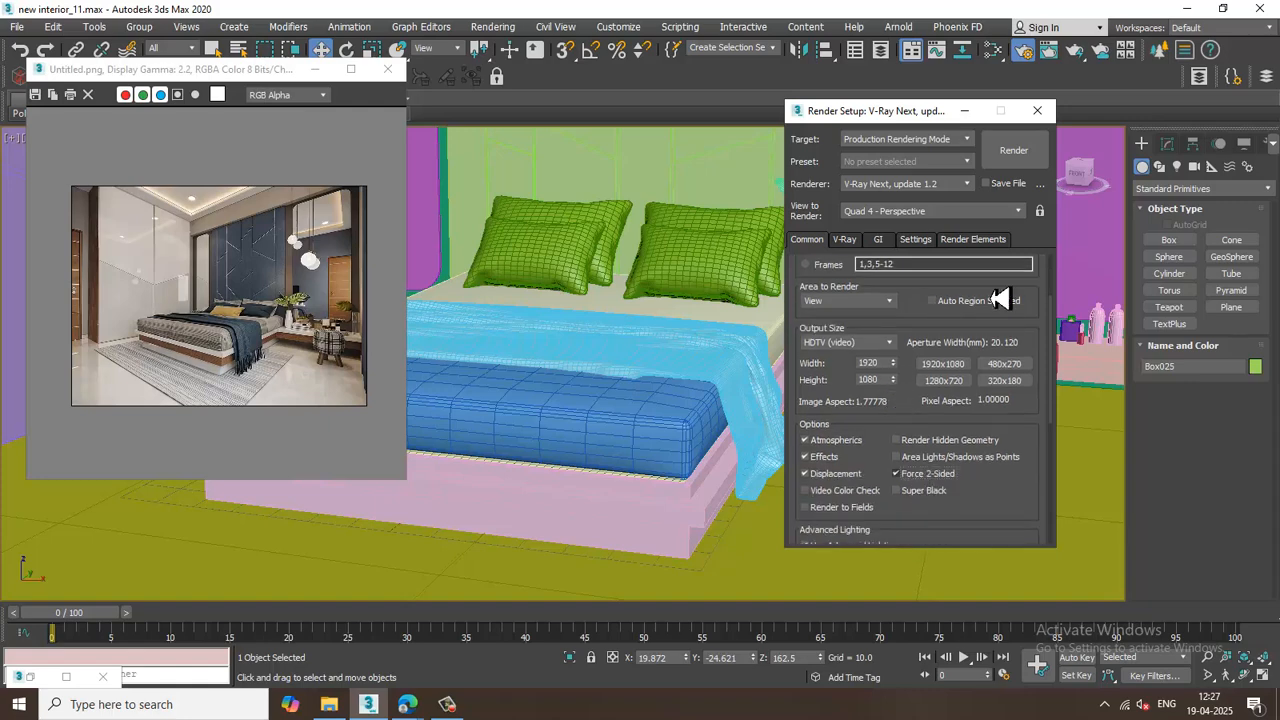
left_click(965, 110)
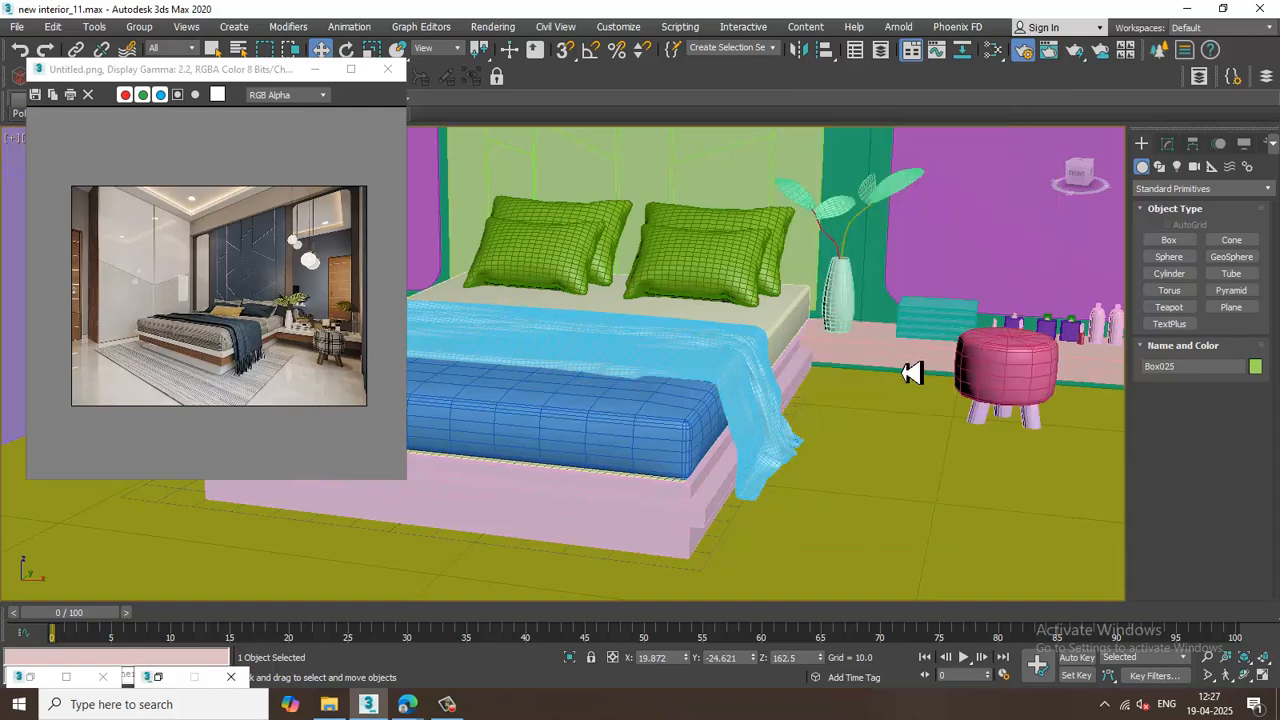
Select the floor plane in the viewport.
scroll(908, 372, "down", 4)
middle_click_drag(903, 371, 871, 383, "alt")
middle_click_drag(883, 318, 828, 312)
middle_click_drag(880, 351, 895, 371)
middle_click_drag(848, 417, 821, 428, "alt")
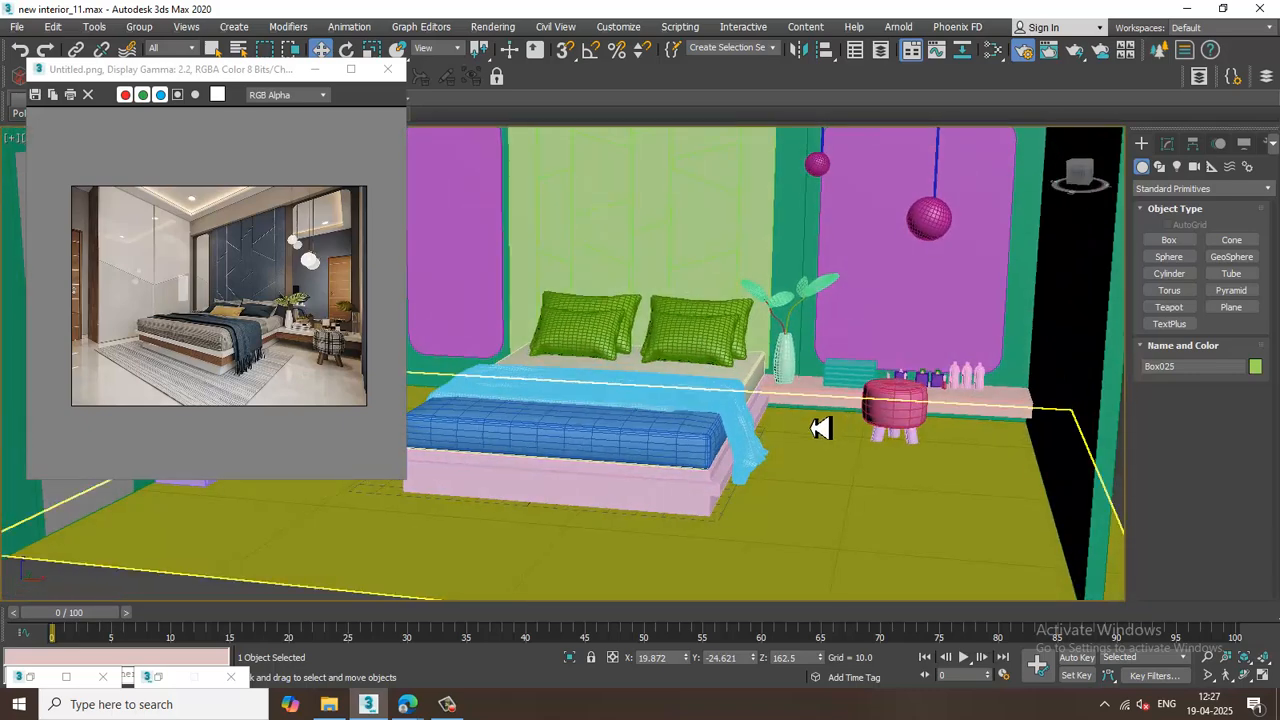
scroll(820, 428, "up", 2)
left_click(890, 505)
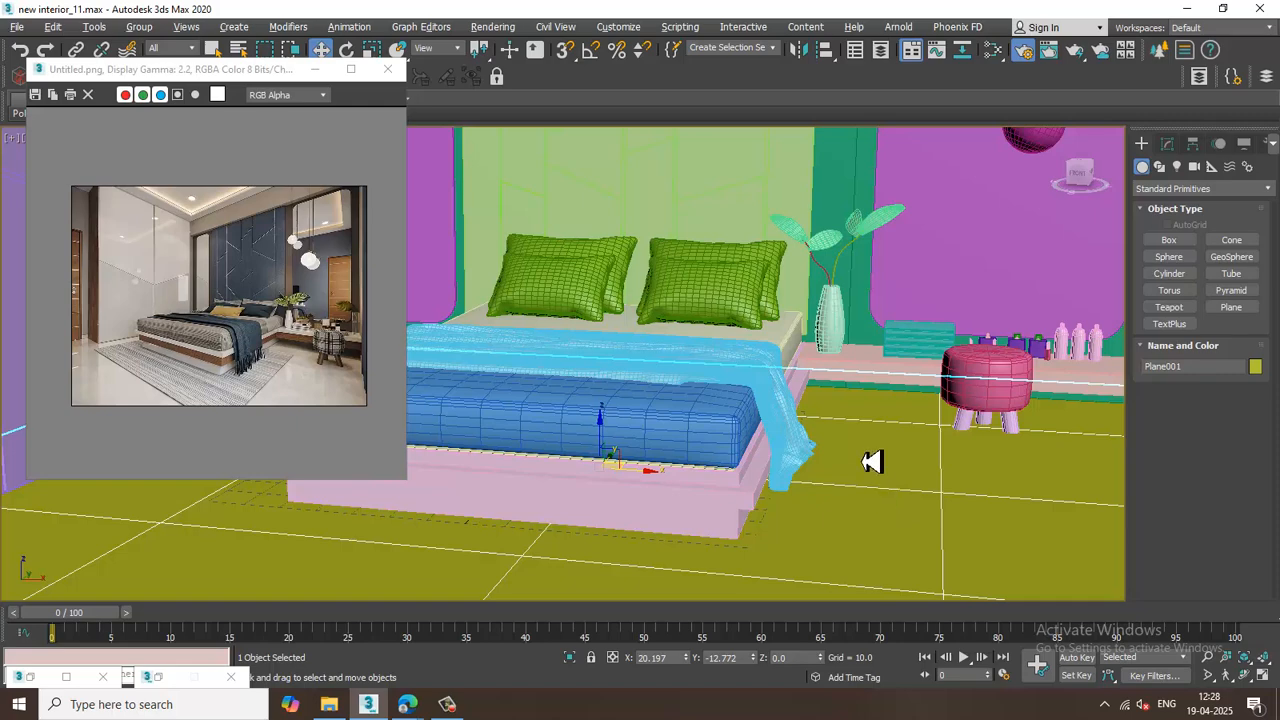
middle_click_drag(872, 461, 826, 443, "alt")
Open the Slate Material Editor, add a VRayMtl material node and open its parameters.
key("m")
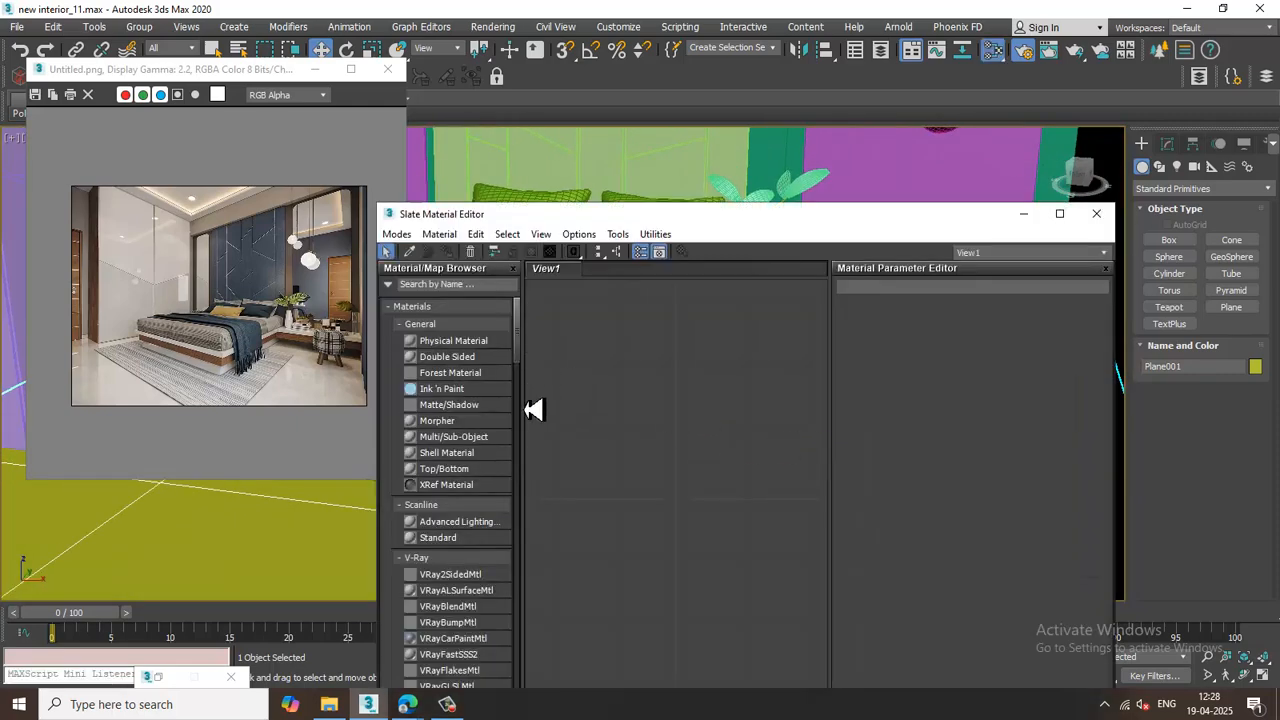
left_click_drag(526, 363, 671, 408)
scroll(529, 423, "up", 5)
left_click(450, 412)
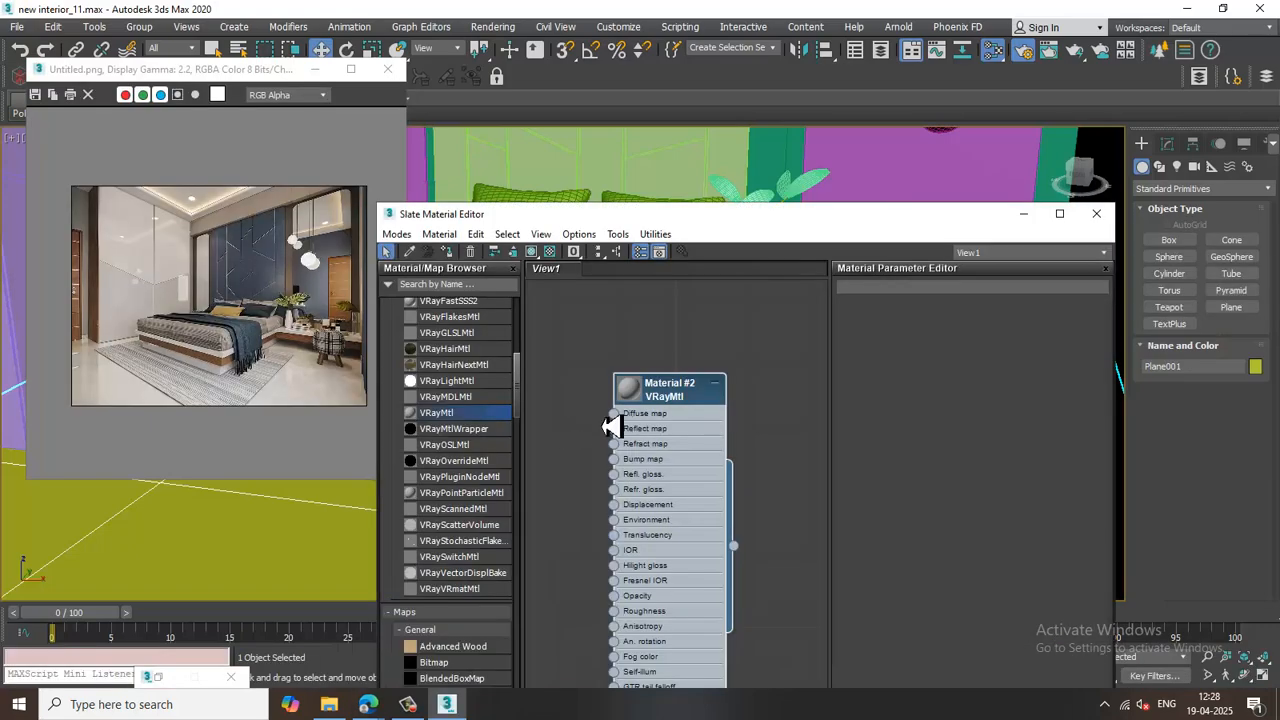
left_click_drag(518, 400, 512, 298)
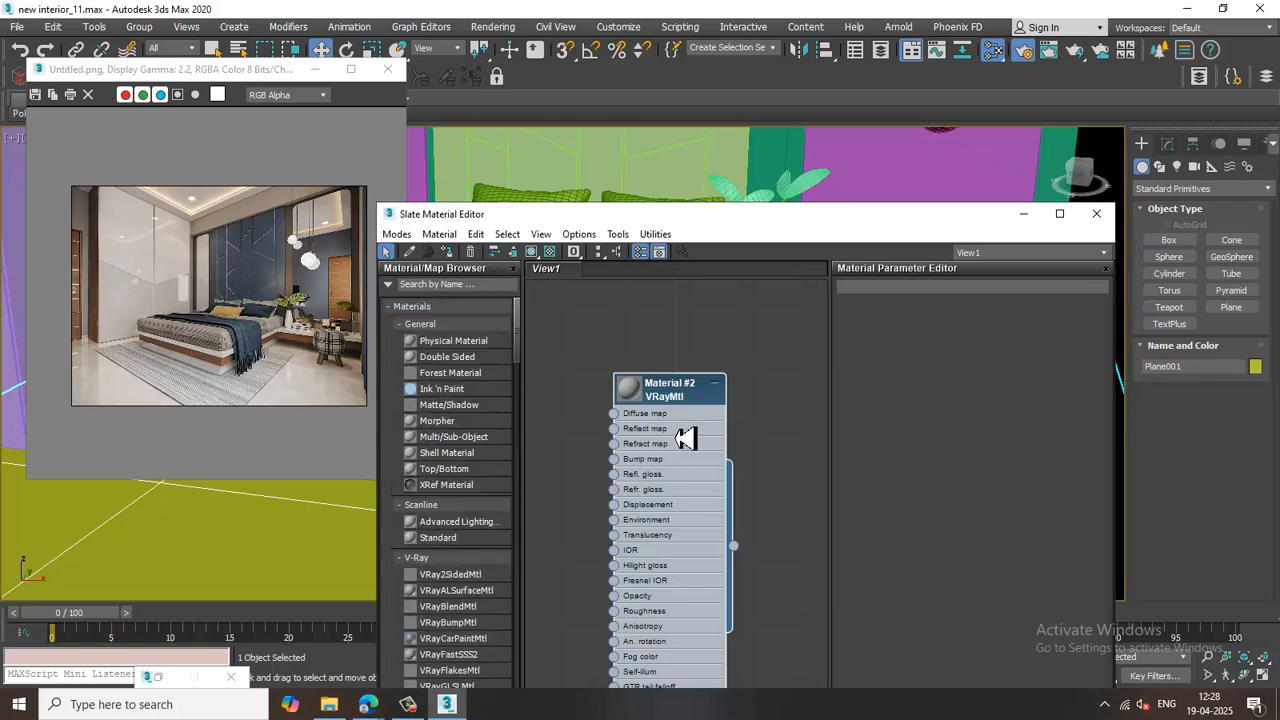
left_click_drag(677, 397, 742, 397)
double_click(742, 397)
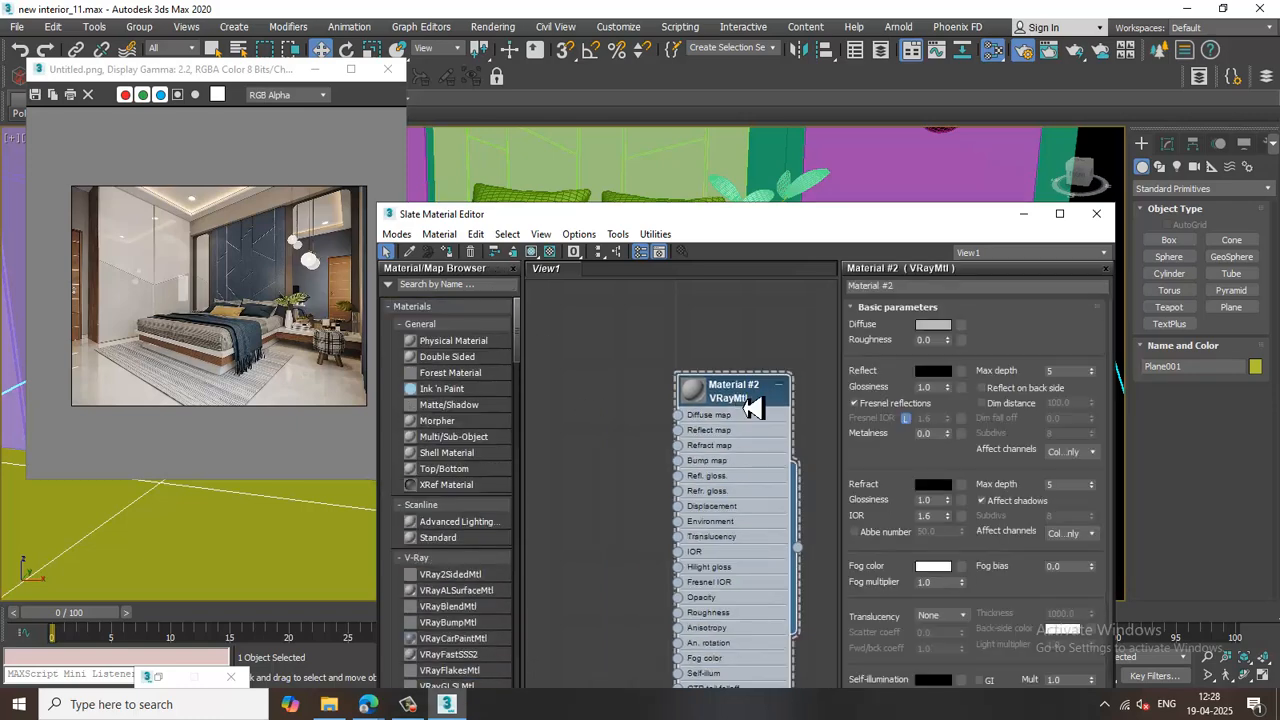
Assign Tiles078_4K-JPG_Color.jpg from D:\April 25\New folder\New folder (2) as a Bitmap in the diffuse slot.
left_click(961, 326)
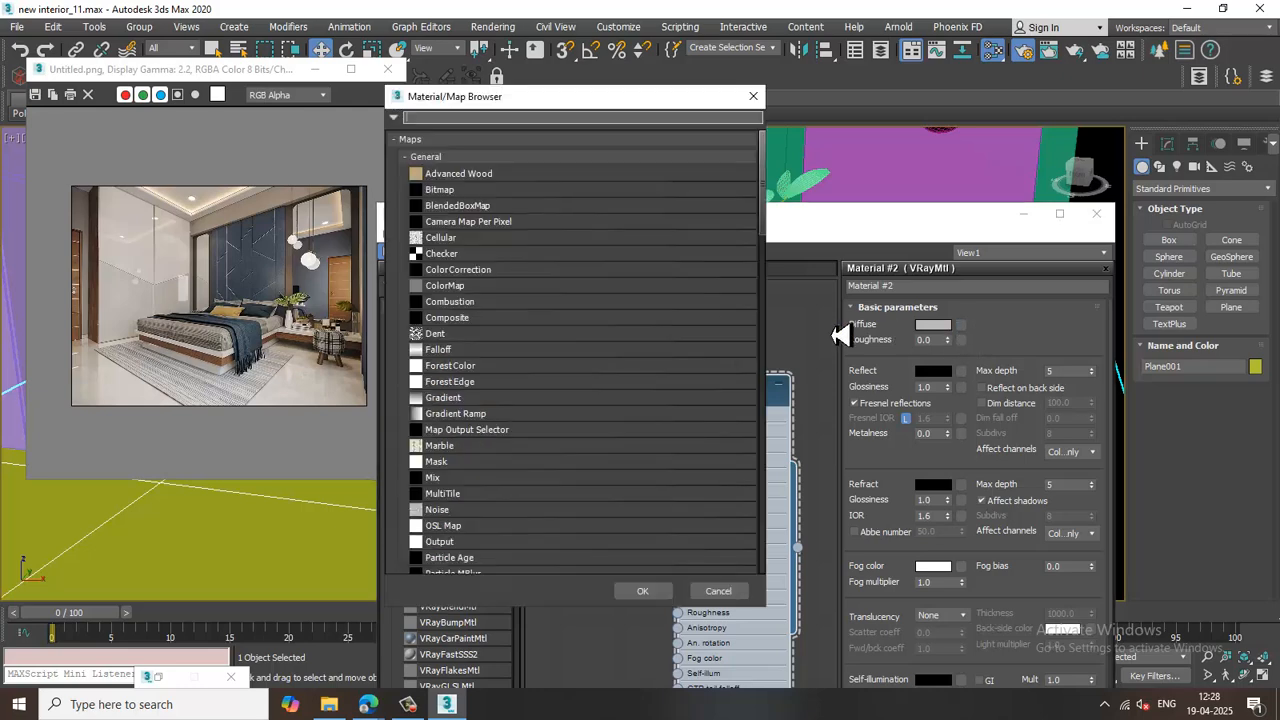
double_click(455, 190)
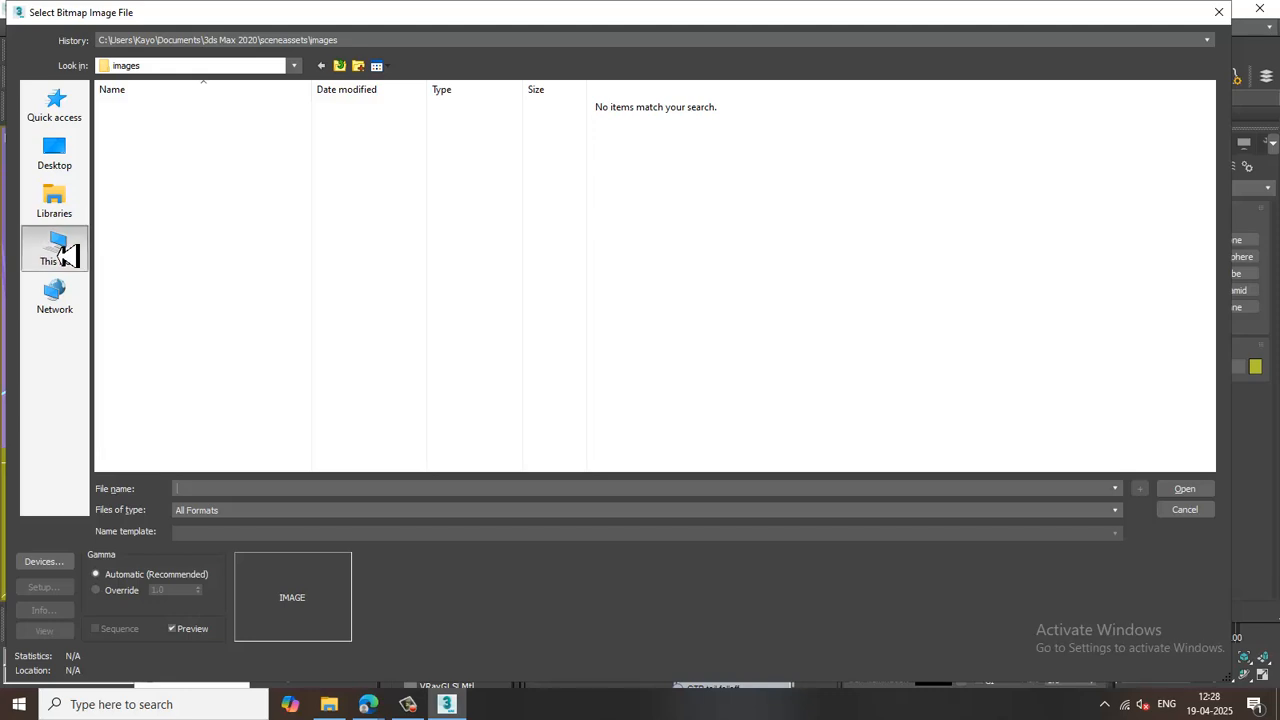
left_click(55, 250)
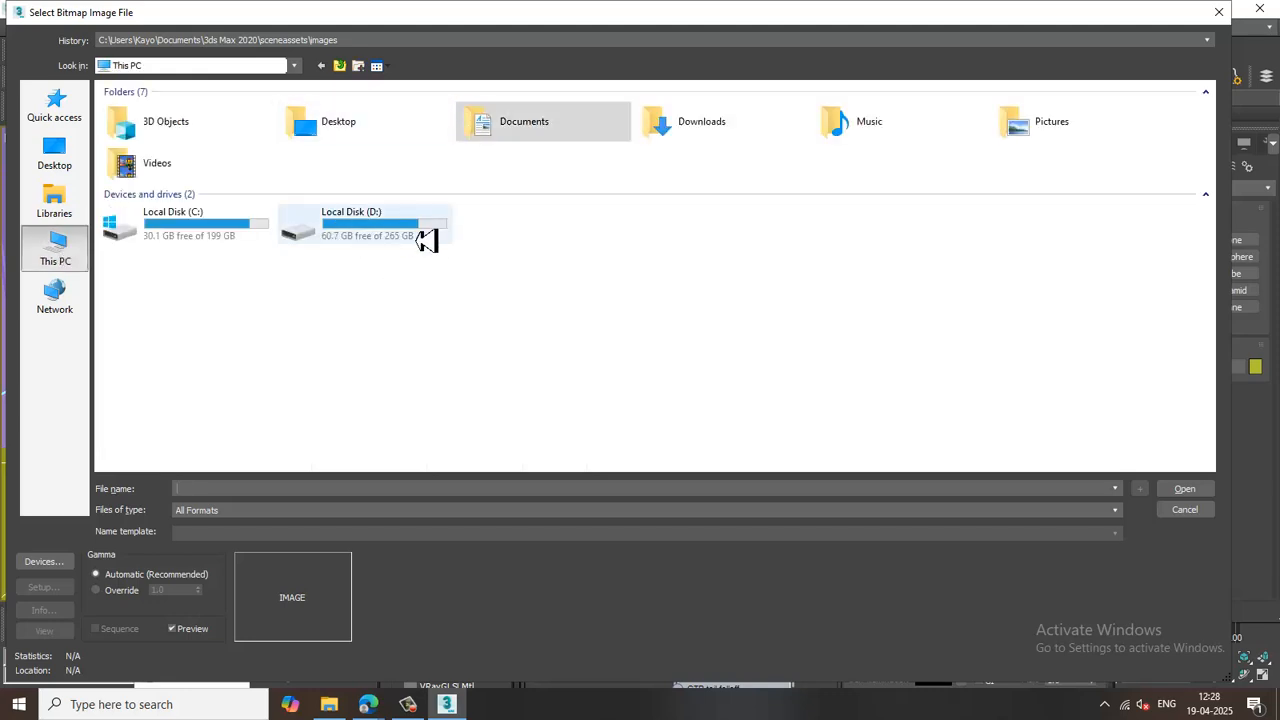
double_click(424, 240)
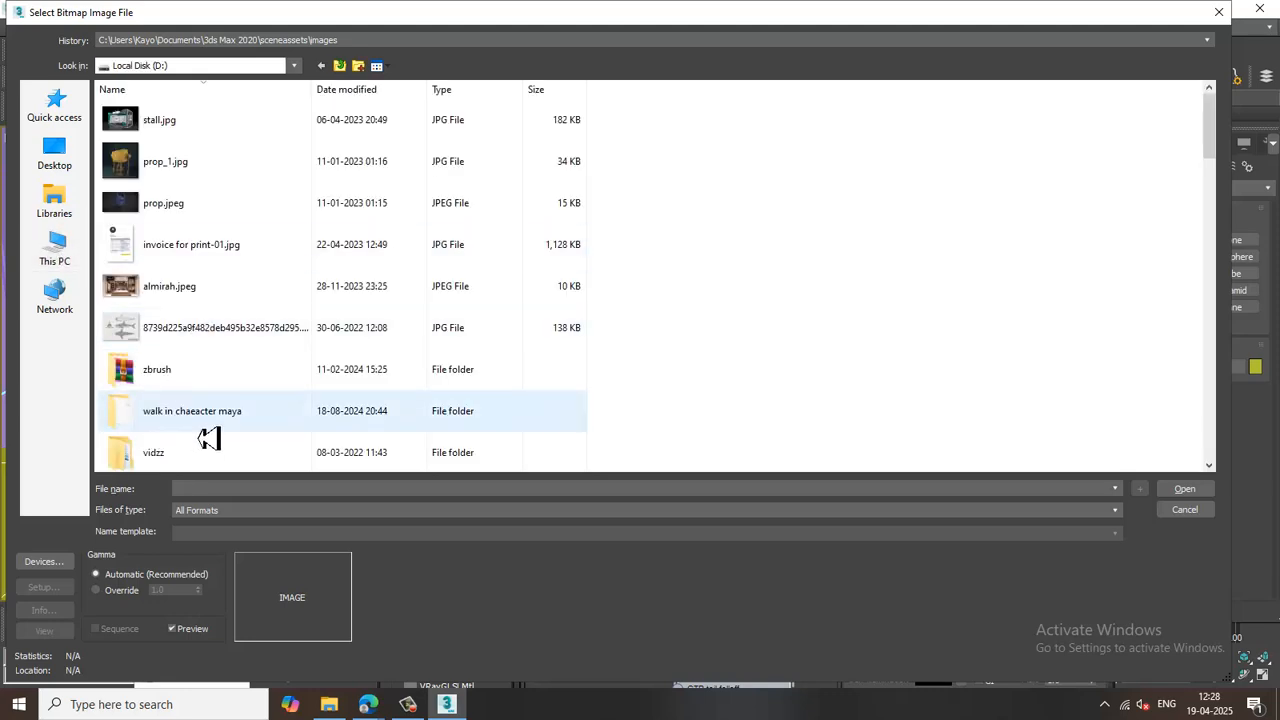
key("a")
left_click(222, 381)
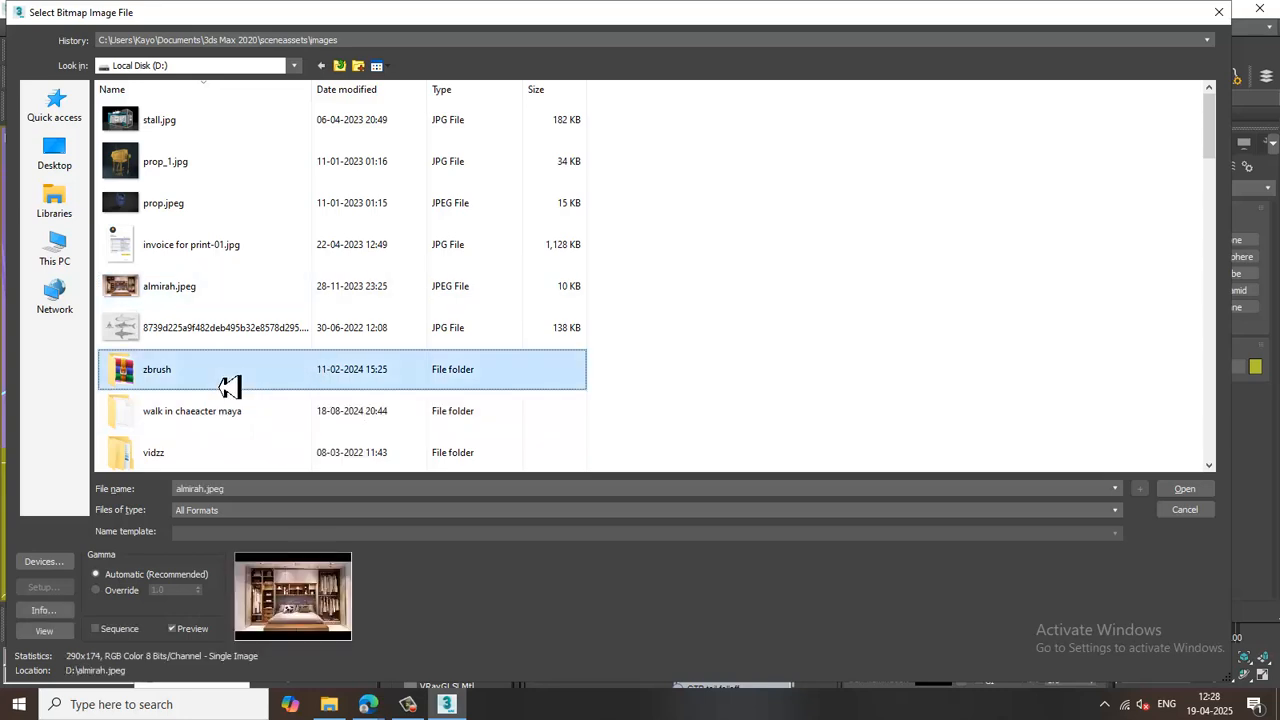
key("a")
double_click(203, 372)
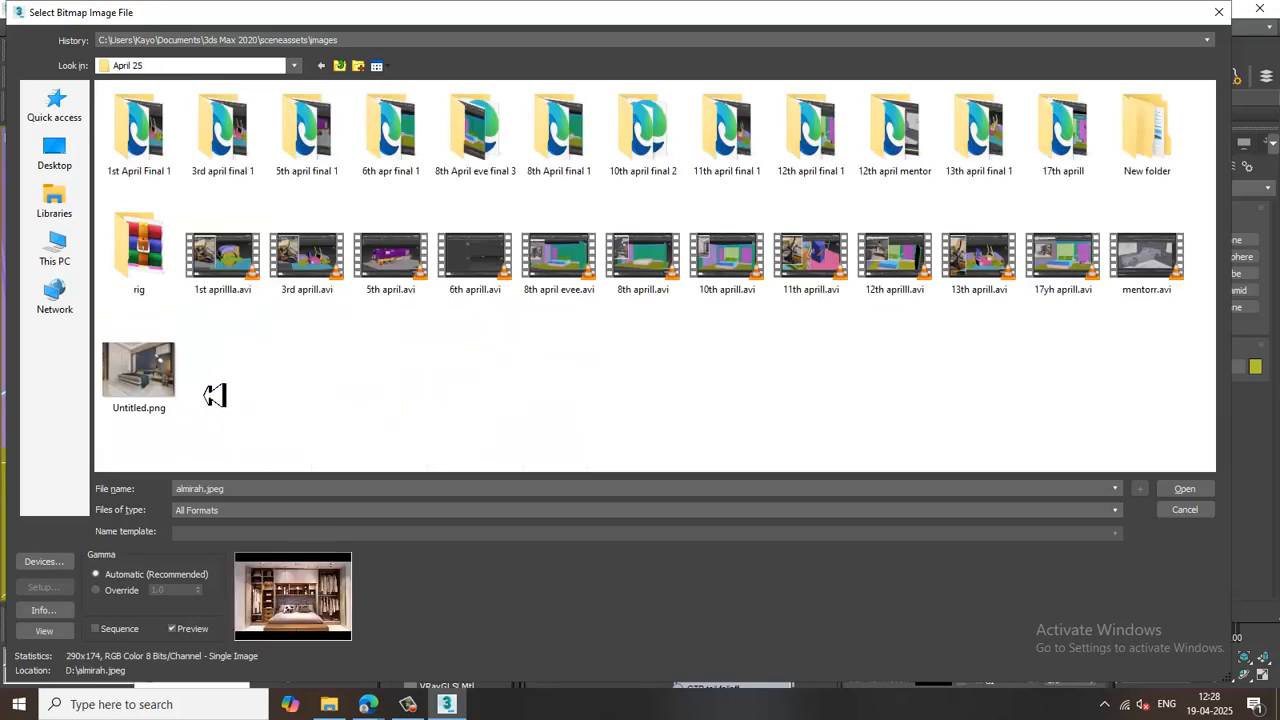
double_click(1165, 132)
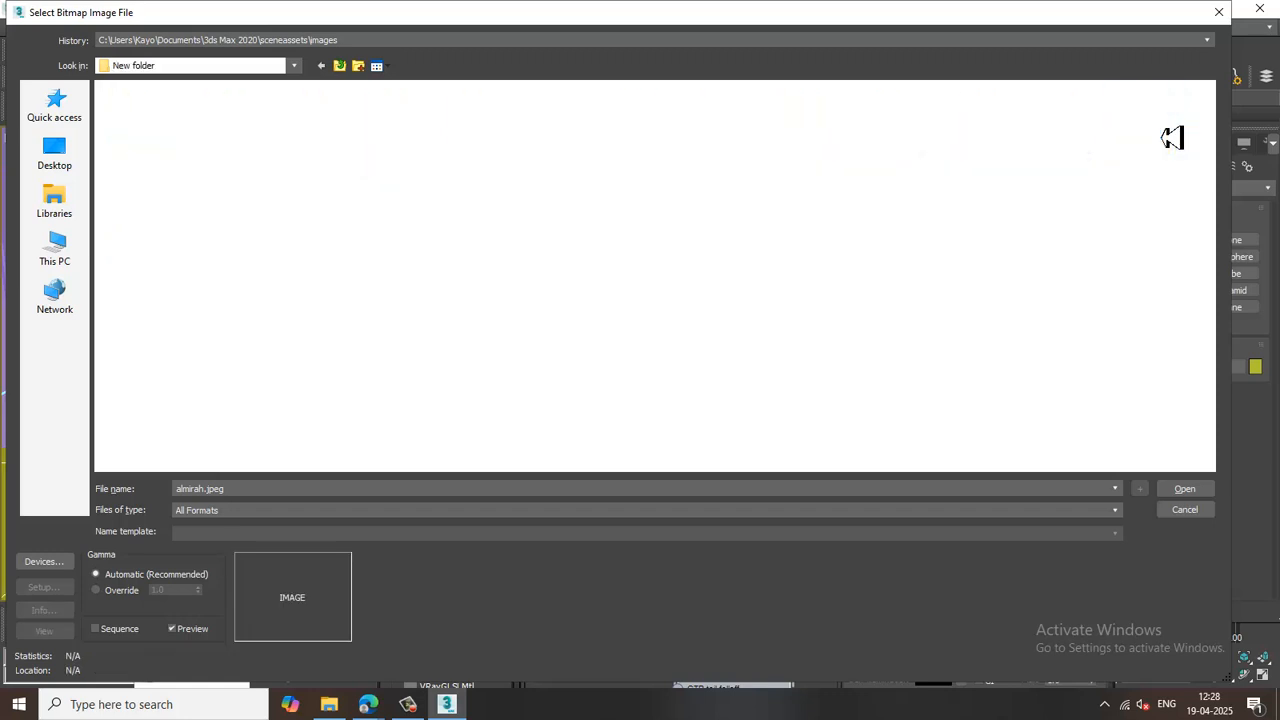
scroll(192, 144, "up", 5, "ctrl")
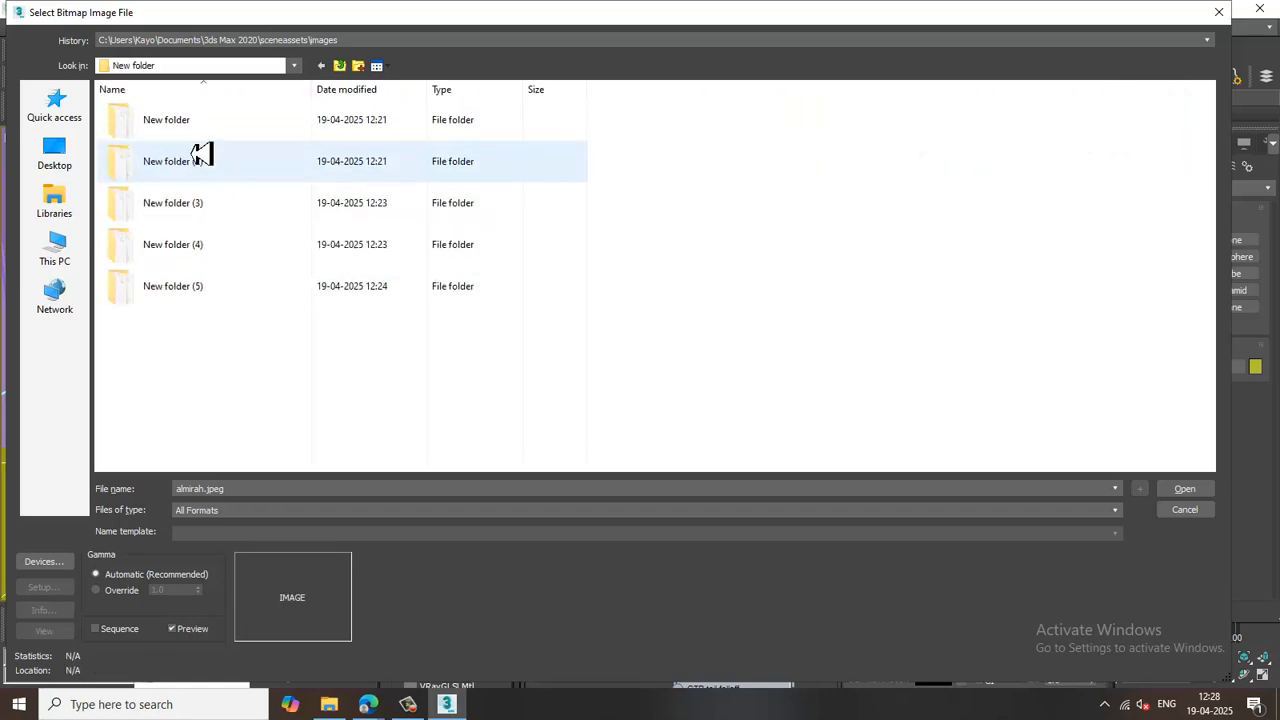
double_click(178, 135)
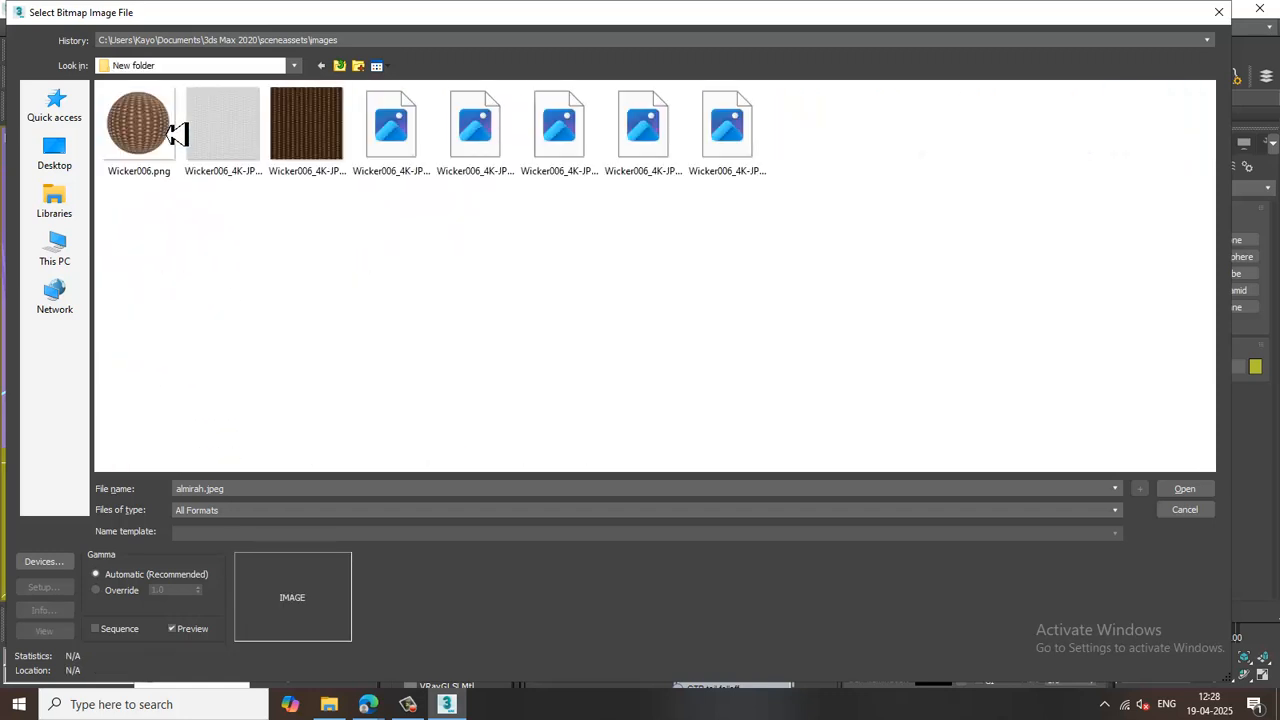
left_click(357, 66)
double_click(180, 171)
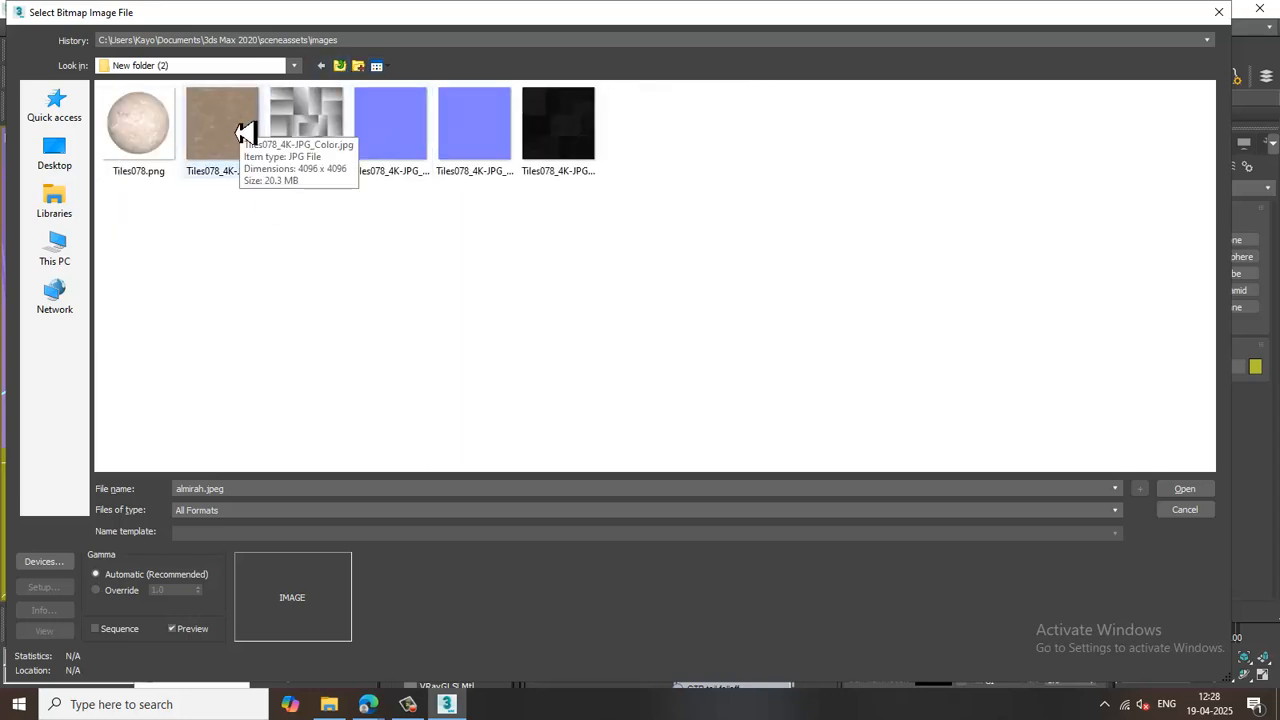
double_click(244, 133)
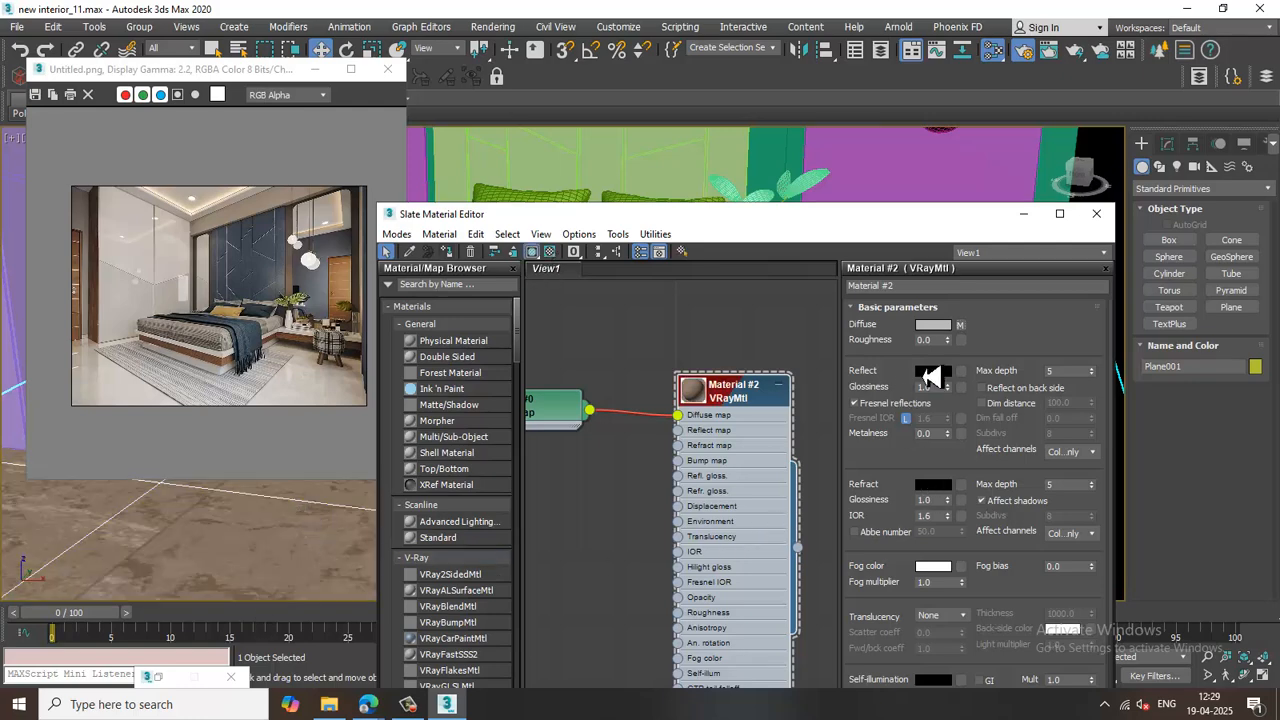
Set the diffuse bitmap's U and V tiling to 3.
left_click(960, 325)
left_click_drag(962, 387, 870, 379)
type("3")
key("Tab")
type("3")
key("Return")
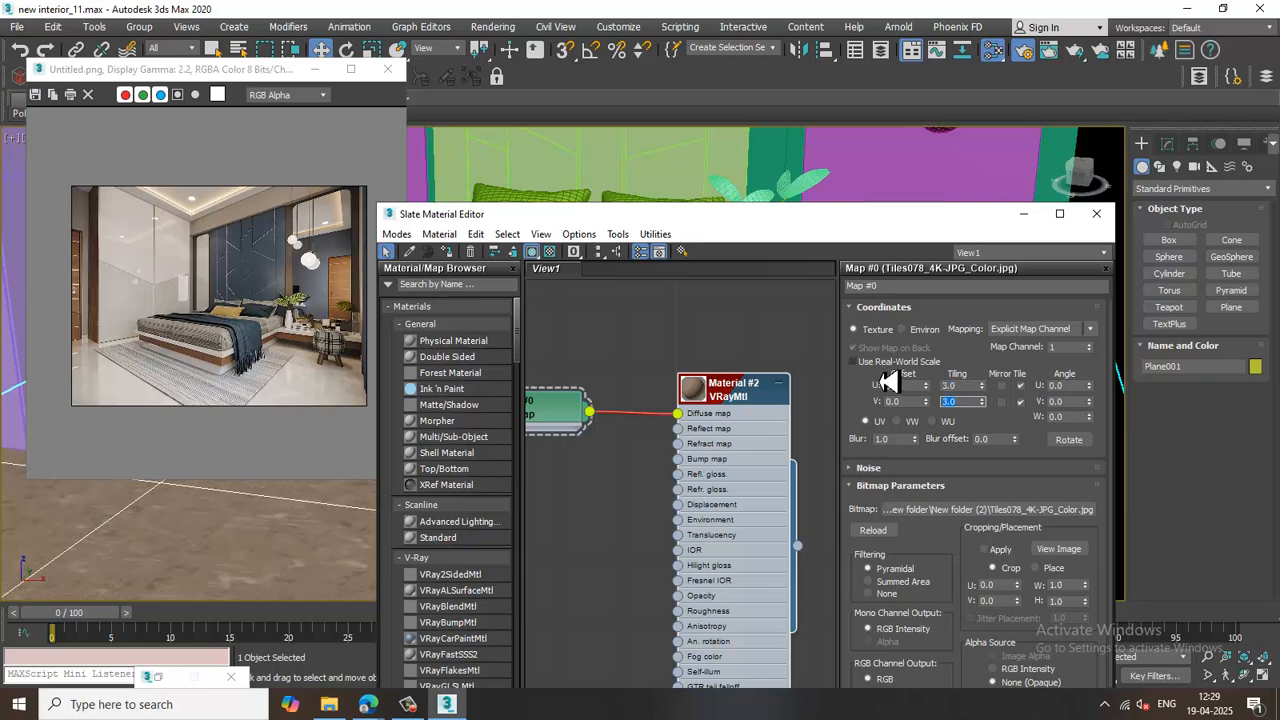
Set the material's reflection color to a light grey.
double_click(713, 398)
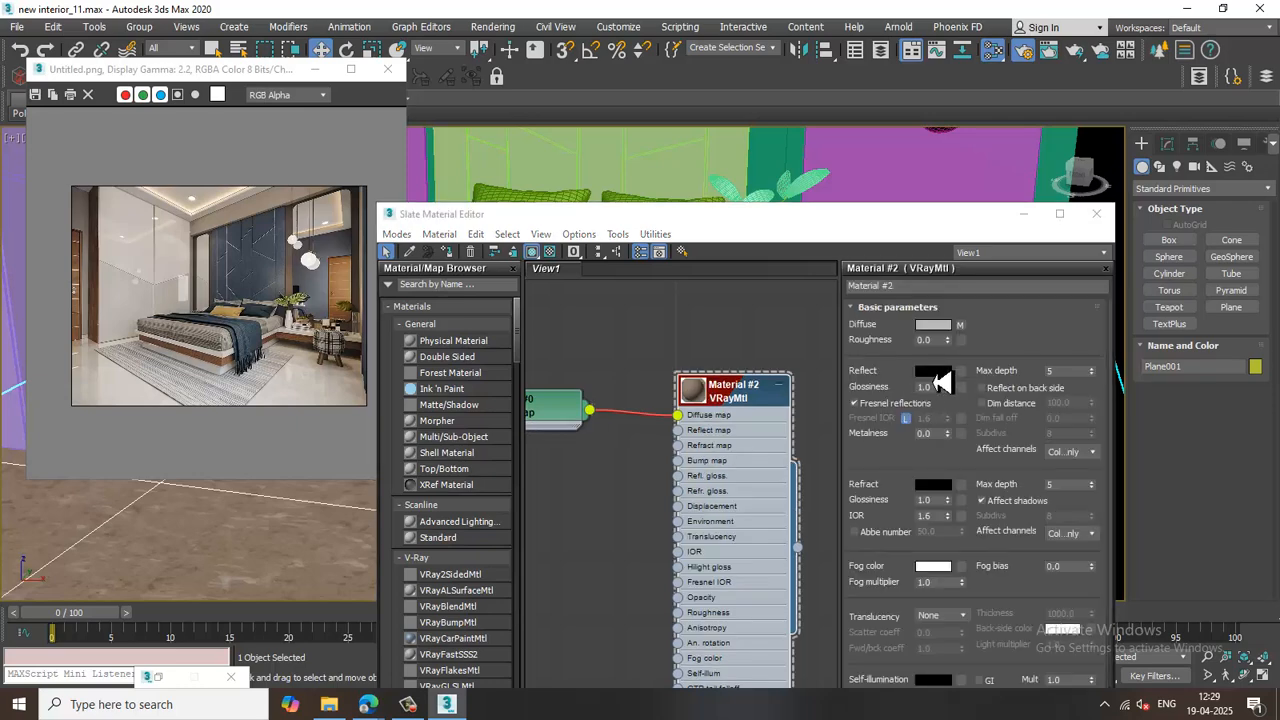
left_click(933, 372)
left_click_drag(480, 121, 488, 150)
left_click(592, 246)
left_click_drag(749, 222, 828, 145)
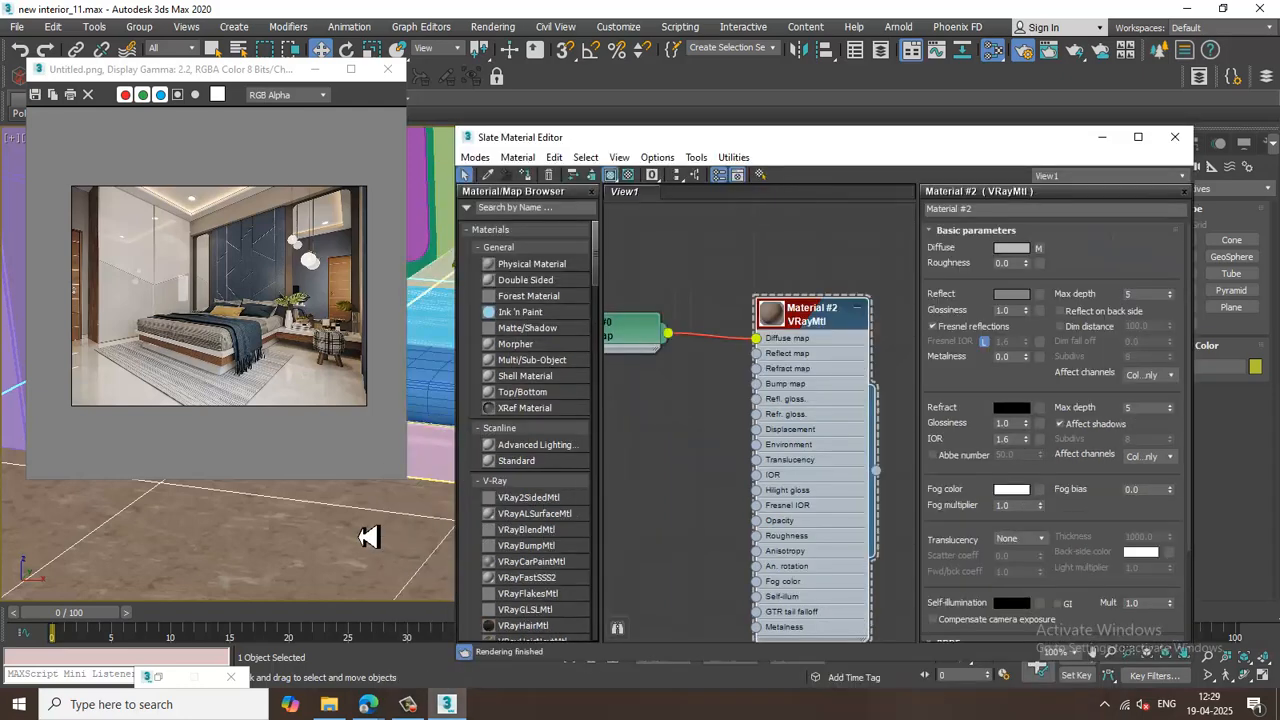
Connect a VRayBump2Normal map to the material's Bump map input and open its parameters.
scroll(378, 543, "down", 5)
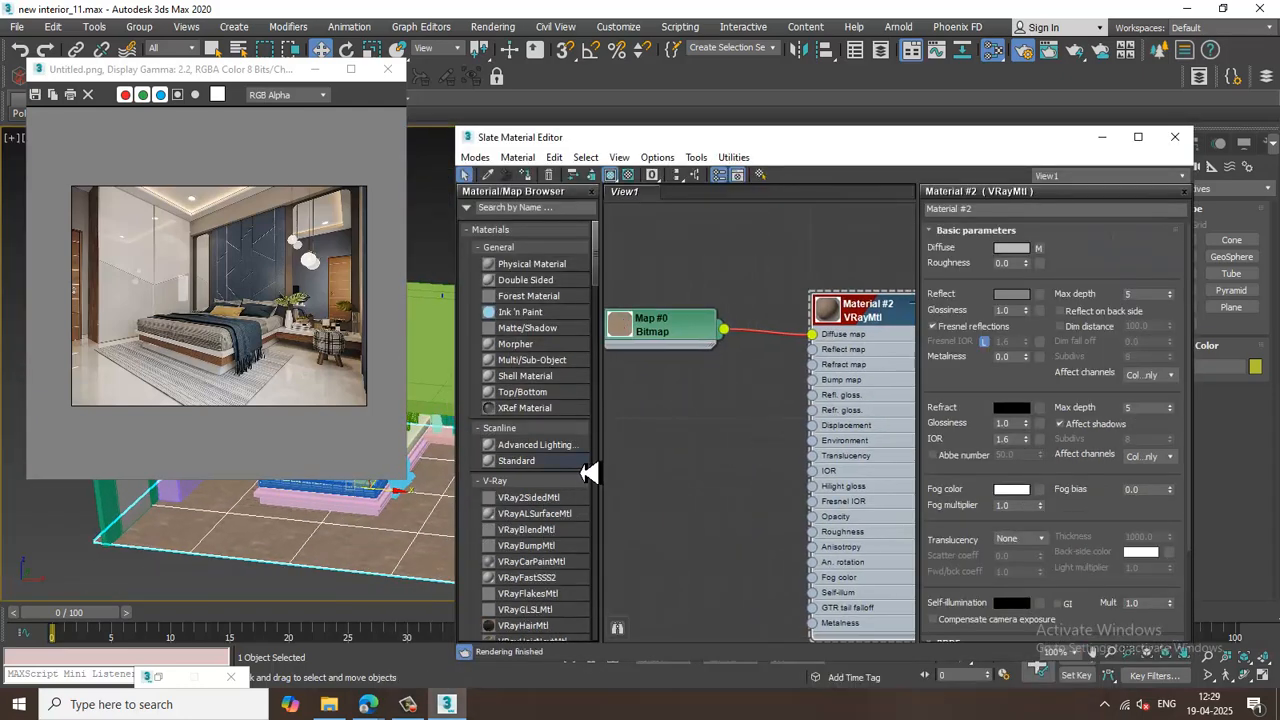
scroll(582, 478, "down", 20)
scroll(575, 484, "down", 10)
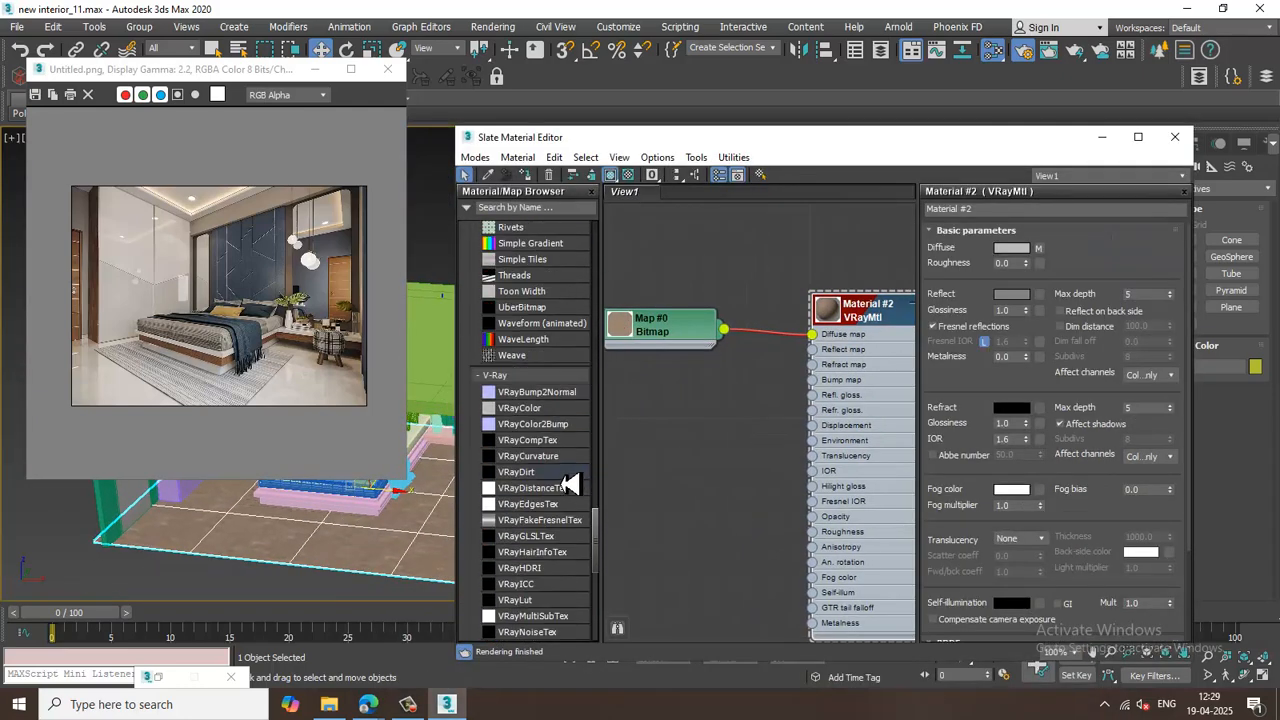
scroll(737, 466, "up", 1)
left_click_drag(706, 452, 821, 369)
double_click(720, 452)
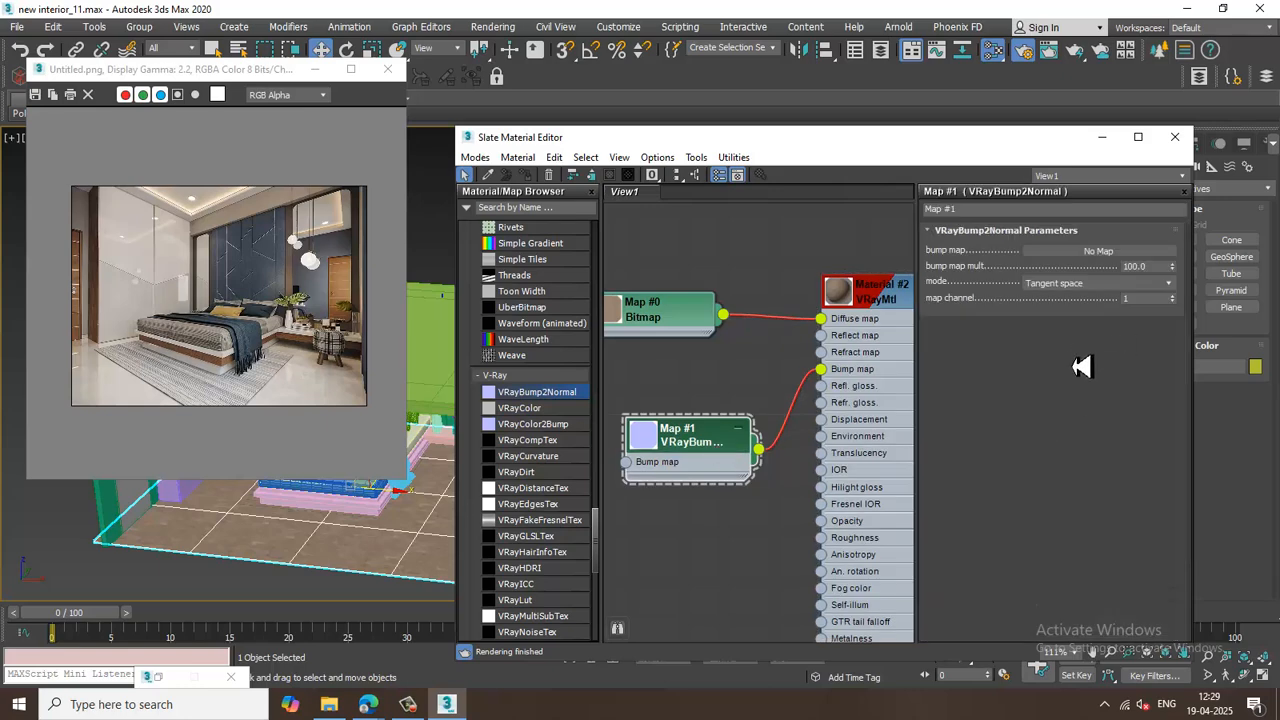
Load Tiles078_4K-JPG_NormalGL.jpg as a Bitmap into the VRayBump2Normal bump map slot.
left_click(1140, 251)
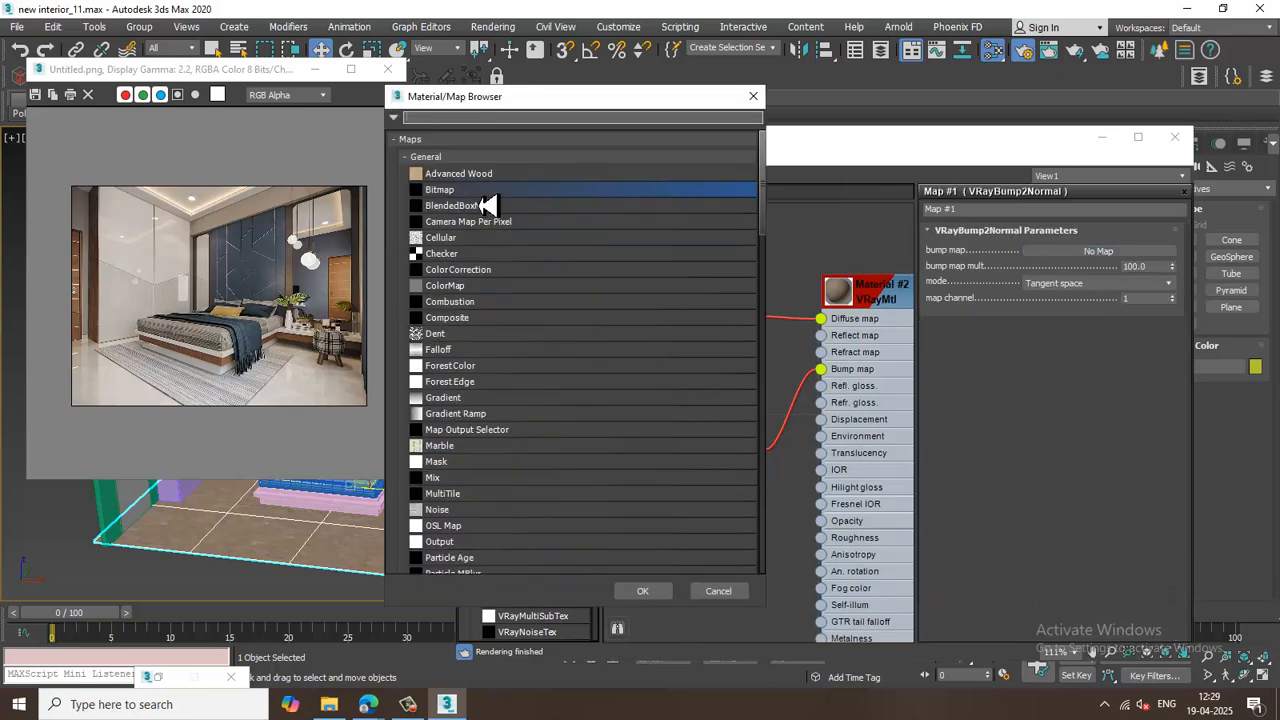
key("Return")
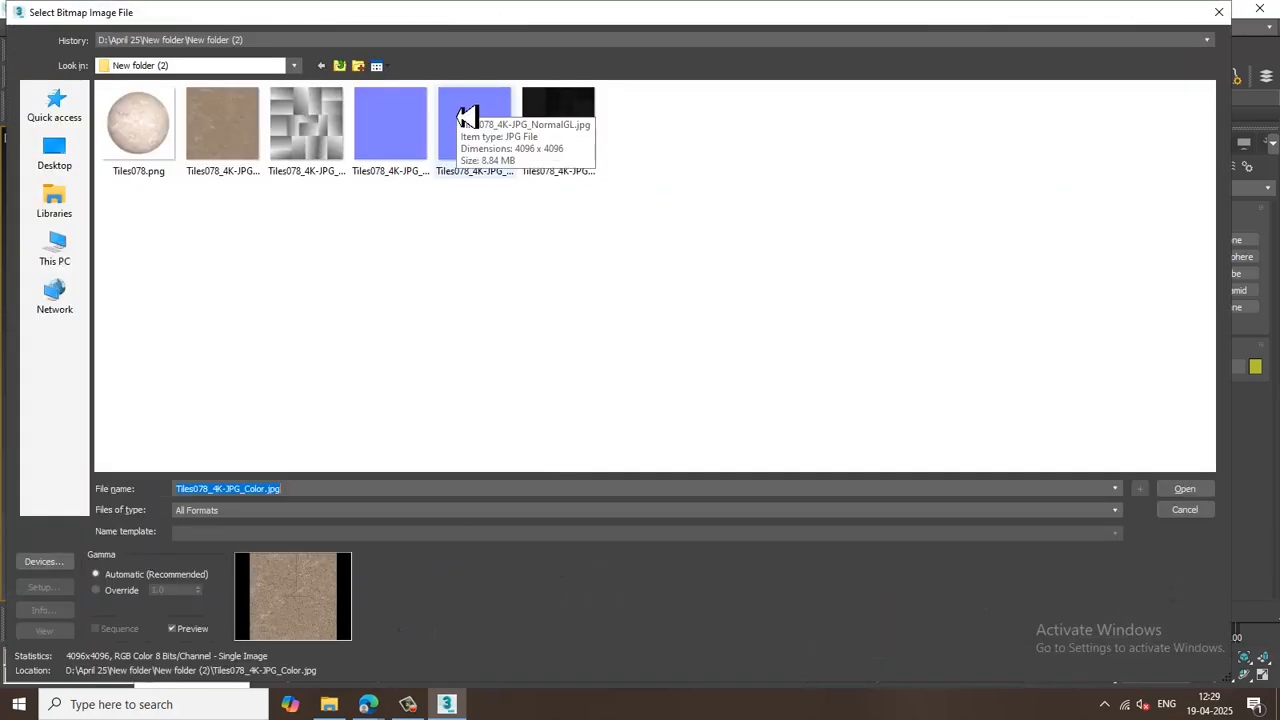
left_click(476, 142)
double_click(476, 142)
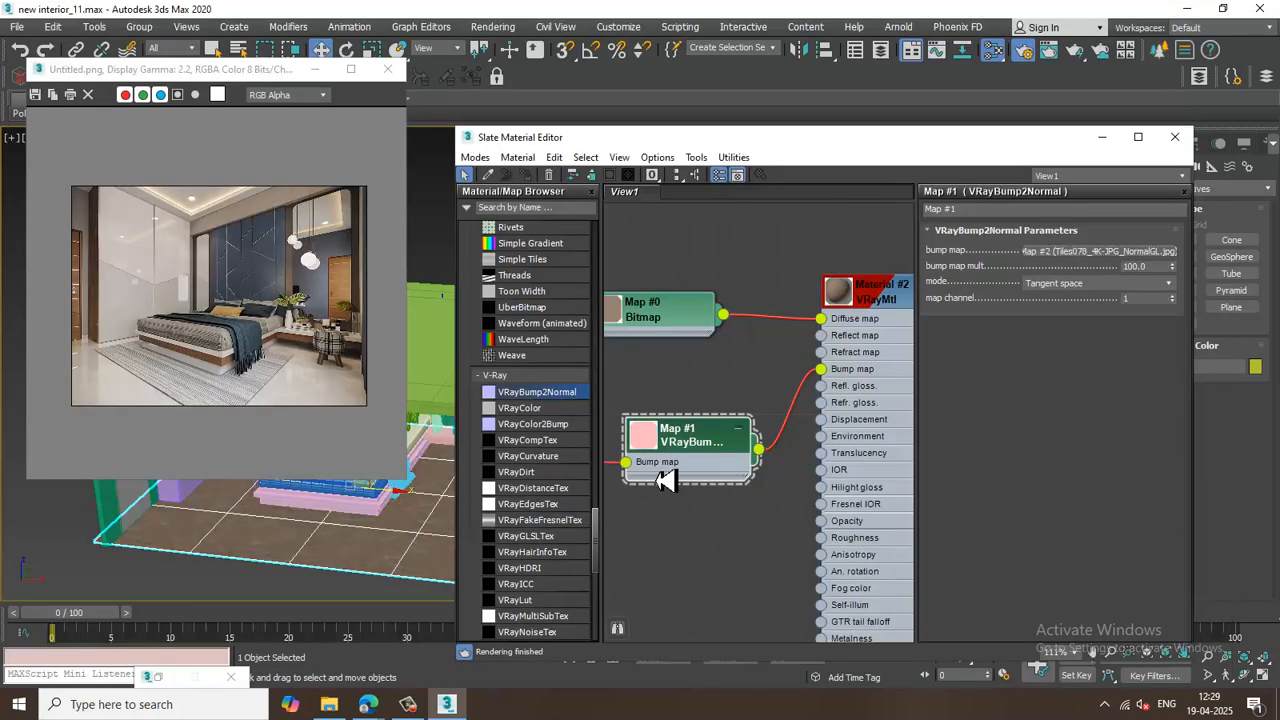
Assign Tiles078_4K-JPG_Roughness.jpg as a Bitmap in the material's diffuse roughness map slot.
double_click(878, 296)
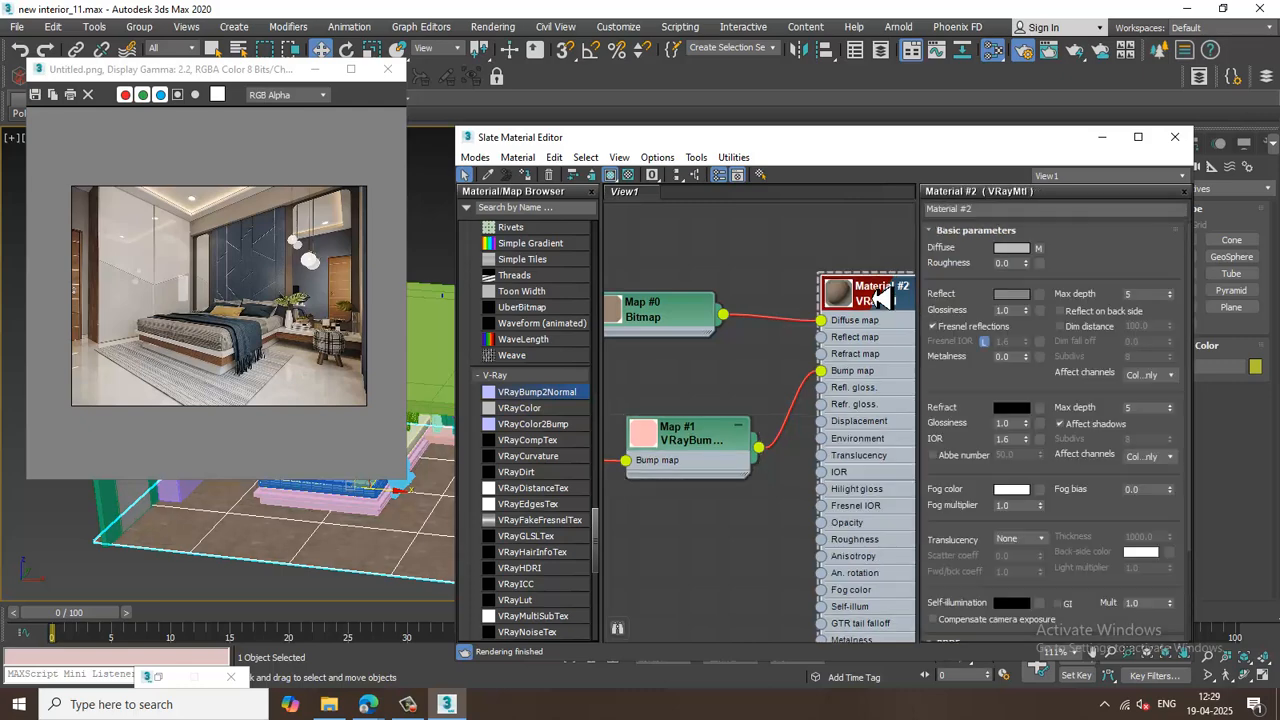
scroll(1085, 592, "down", 3)
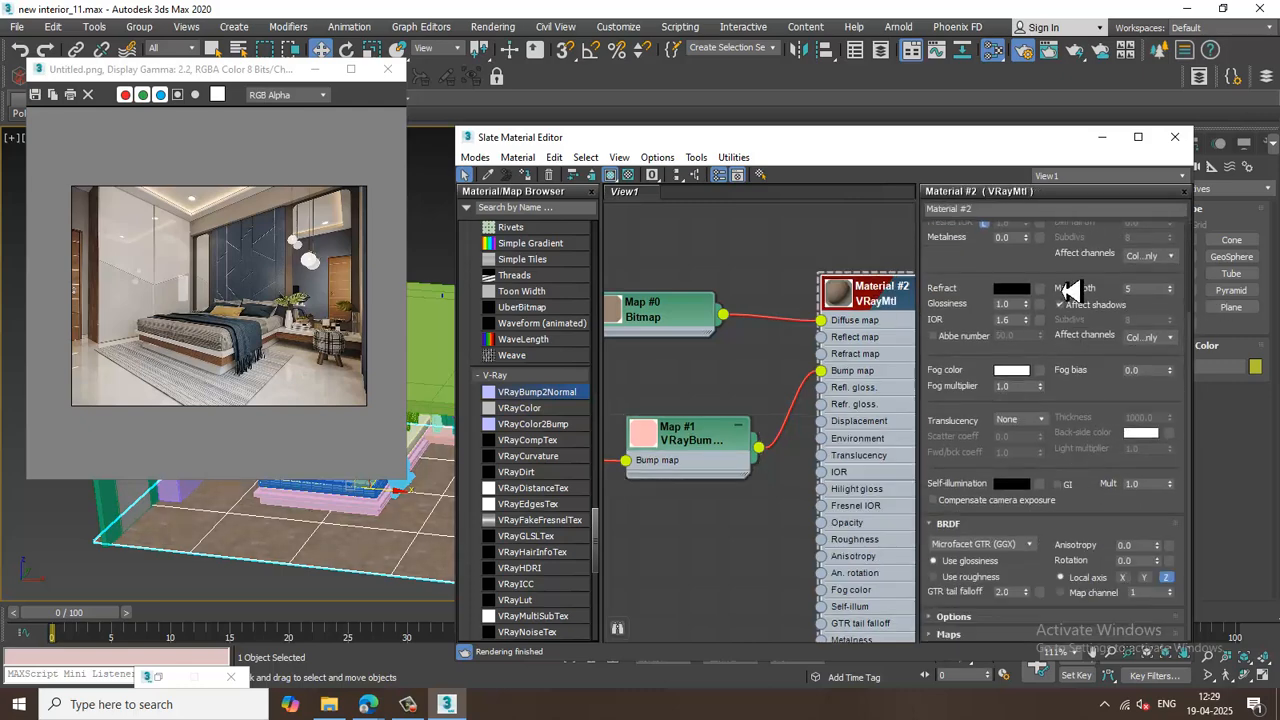
left_click(1016, 641)
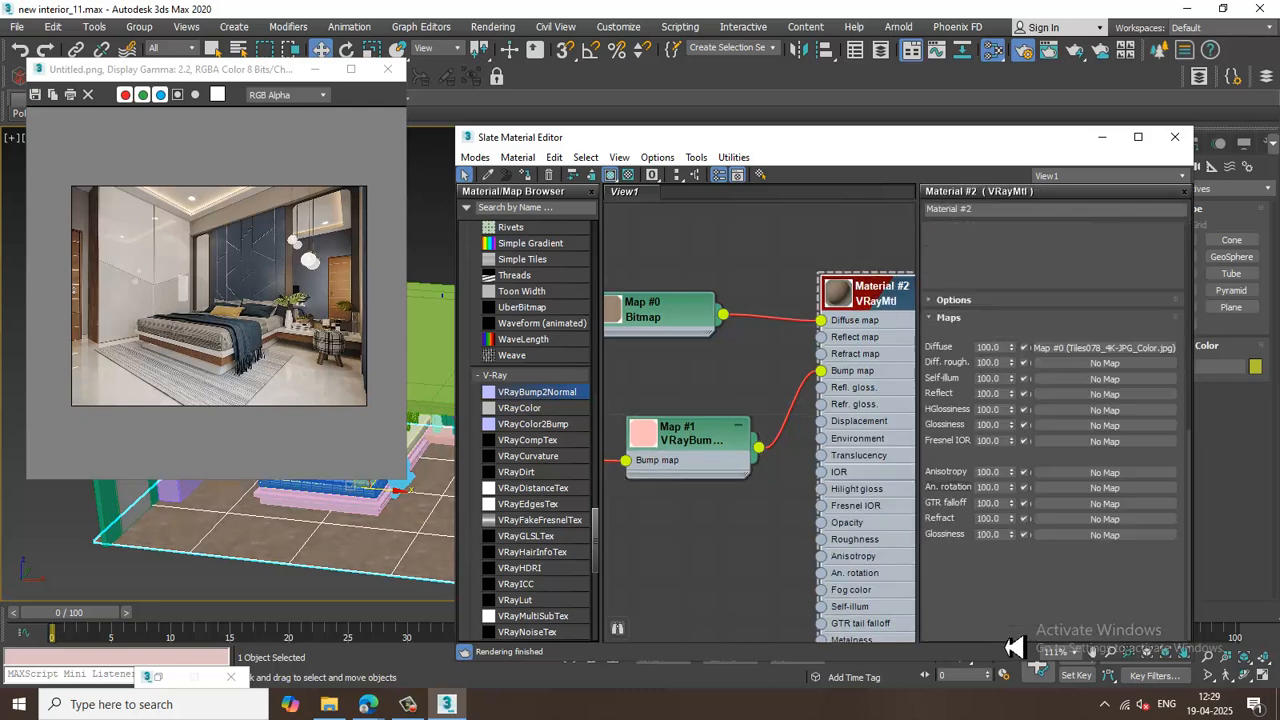
left_click(1104, 365)
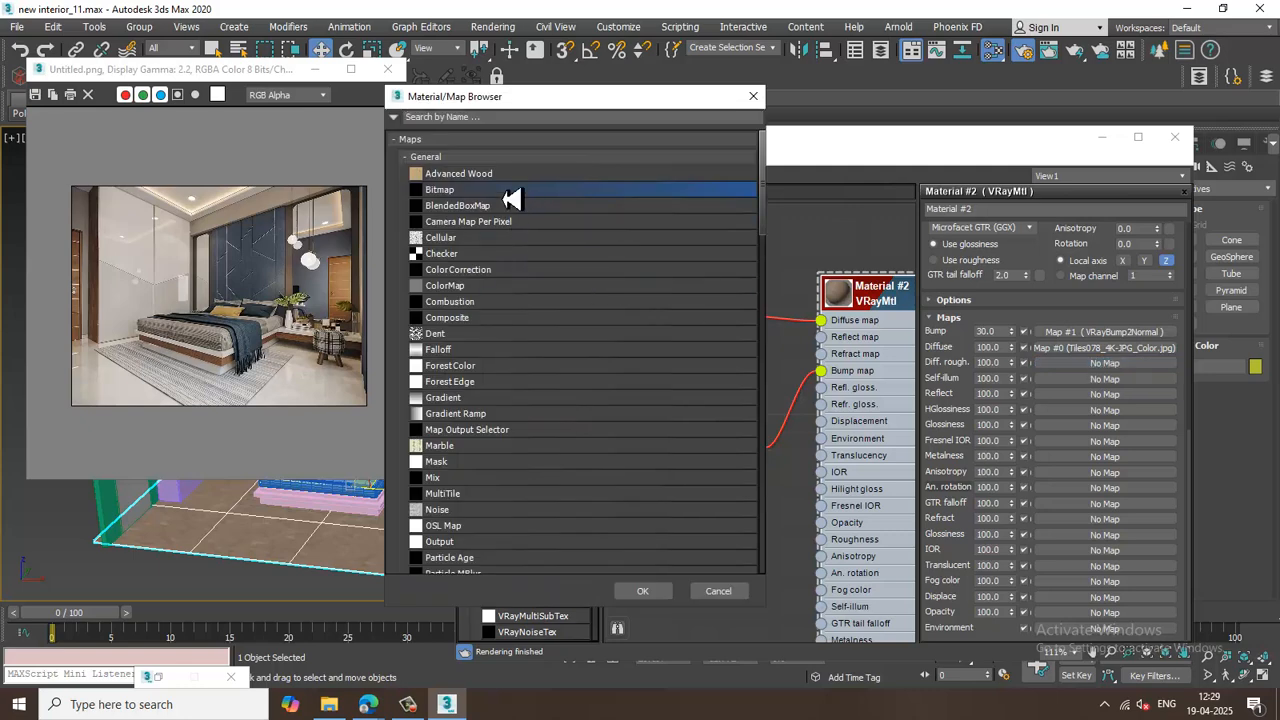
double_click(512, 189)
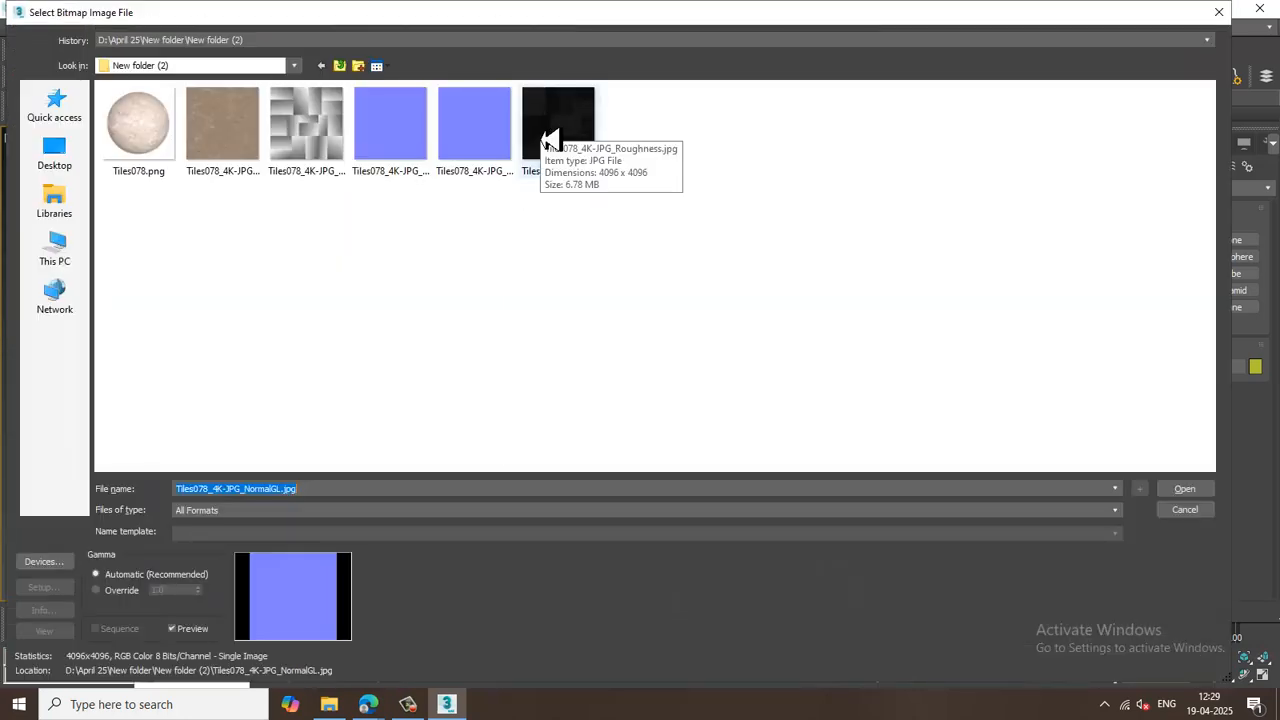
double_click(548, 141)
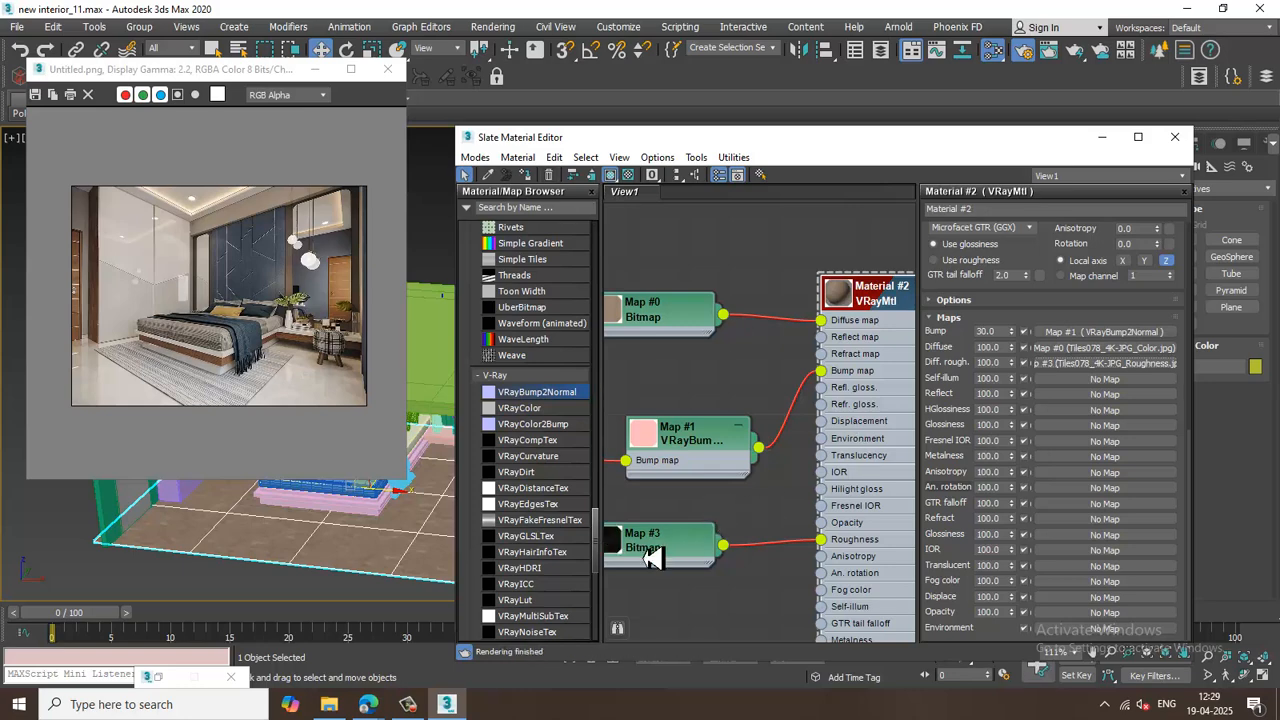
Set the normal map bitmap's U and V tiling to 3.
middle_click_drag(740, 482, 827, 476)
middle_click_drag(634, 453, 739, 446)
double_click(686, 438)
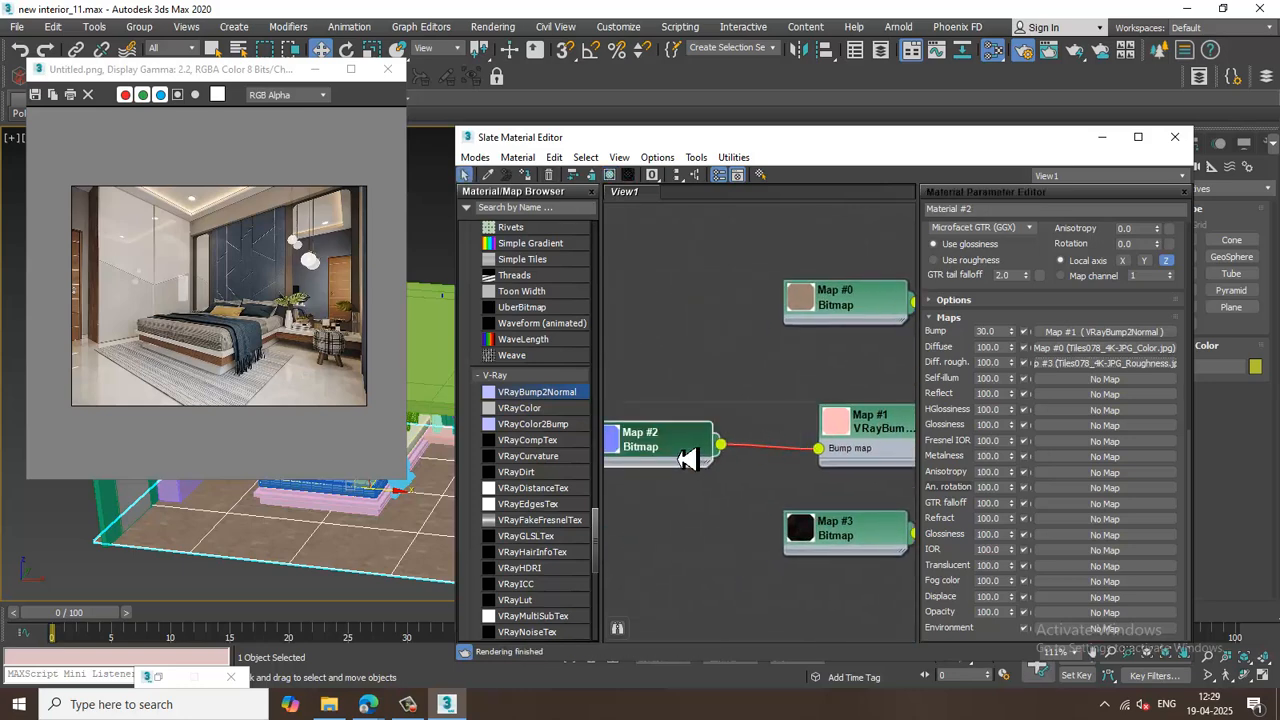
double_click(1030, 274)
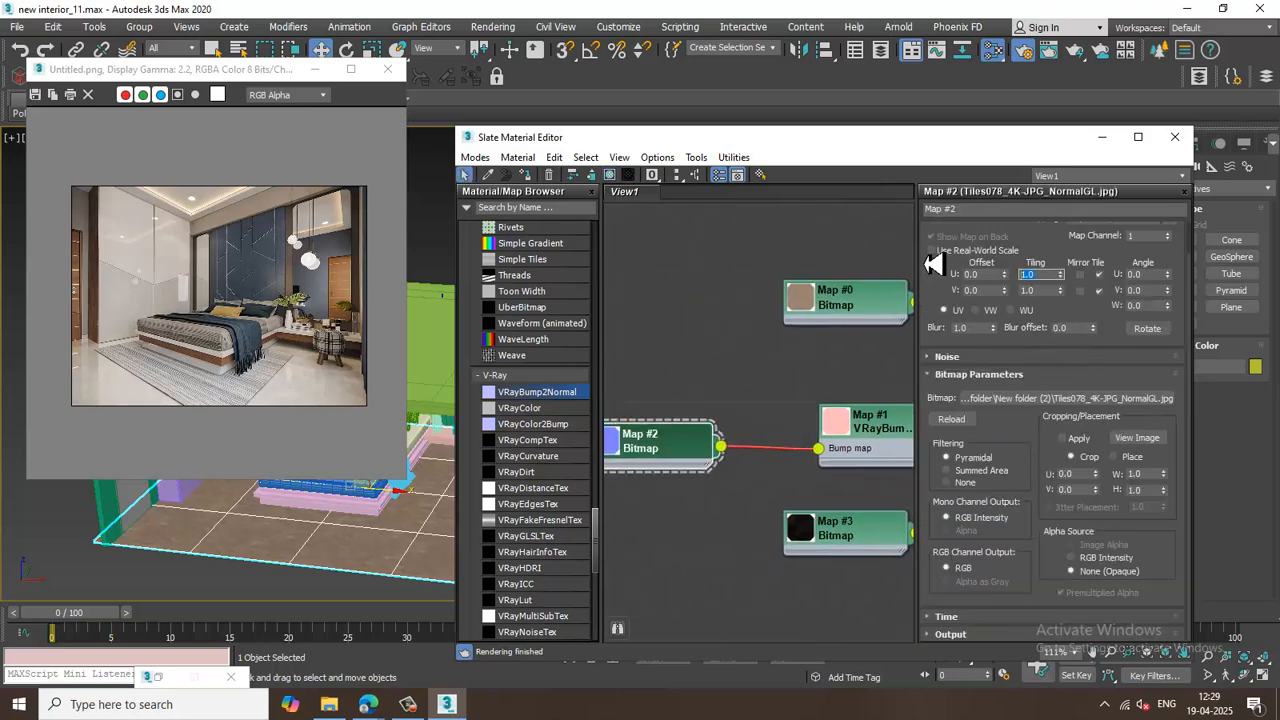
key("Tab")
type("3")
key("Return")
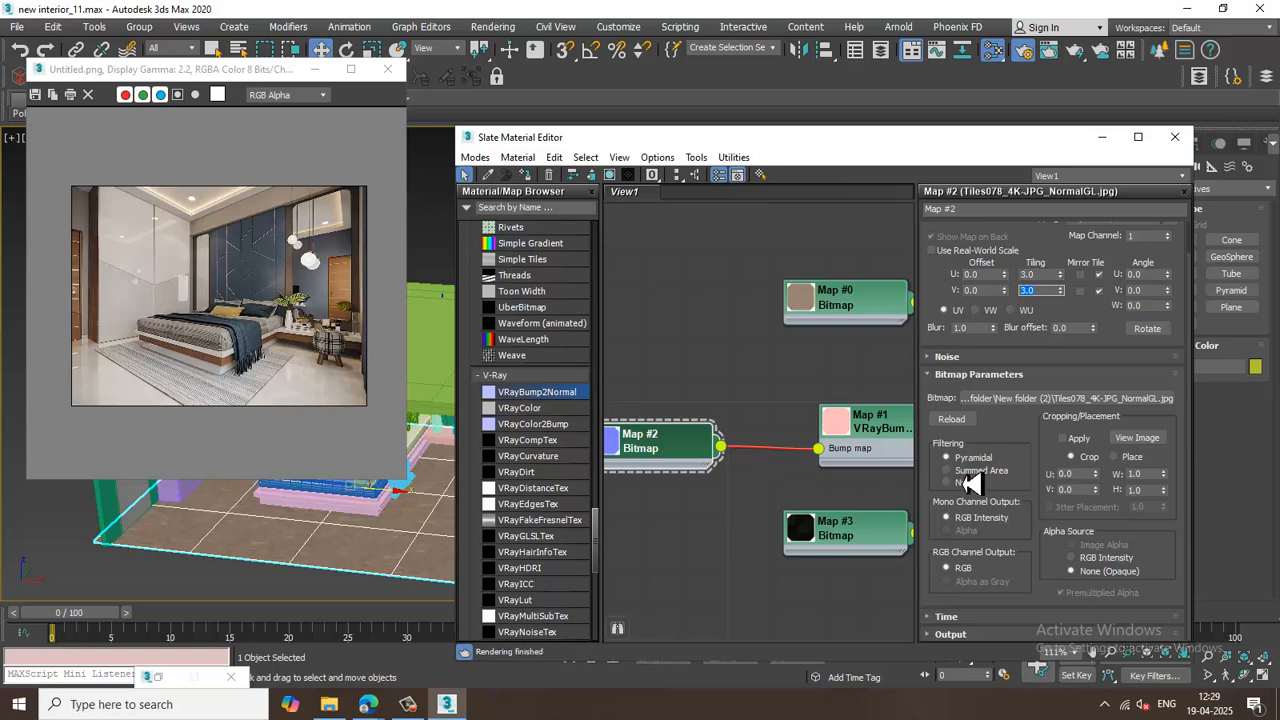
Set the roughness bitmap's U and V tiling to 3 and minimize the Slate Material Editor.
double_click(870, 550)
double_click(1040, 274)
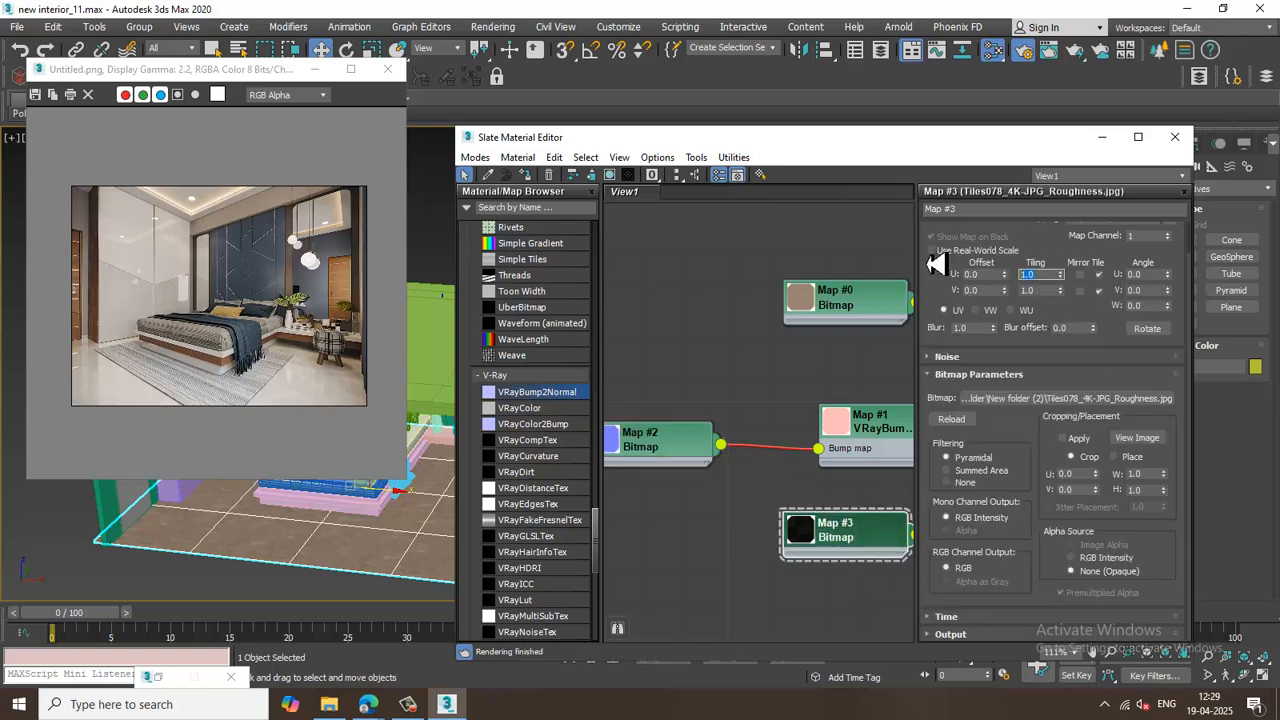
left_click(1101, 137)
Inspect the tiled floor texture closely in the viewport.
middle_click_drag(528, 551, 708, 492)
scroll(708, 492, "up", 10)
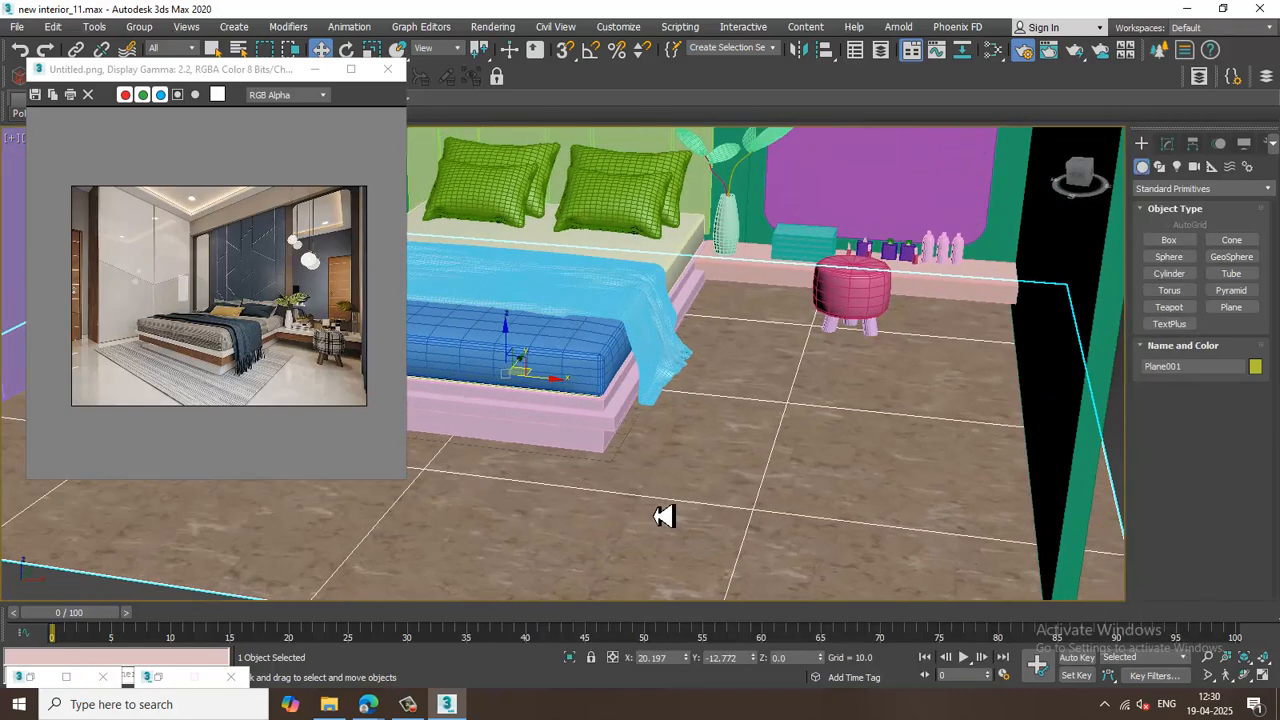
scroll(630, 512, "up", 3)
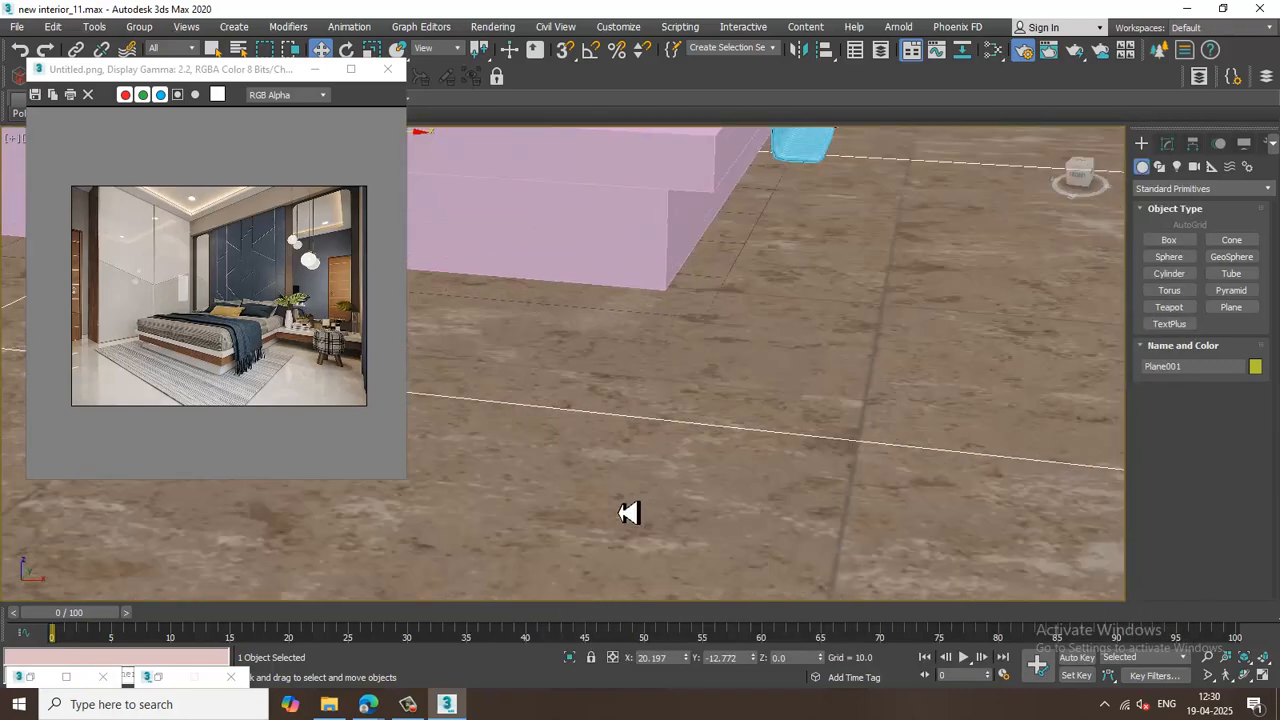
scroll(628, 512, "down", 4)
scroll(628, 512, "down", 3)
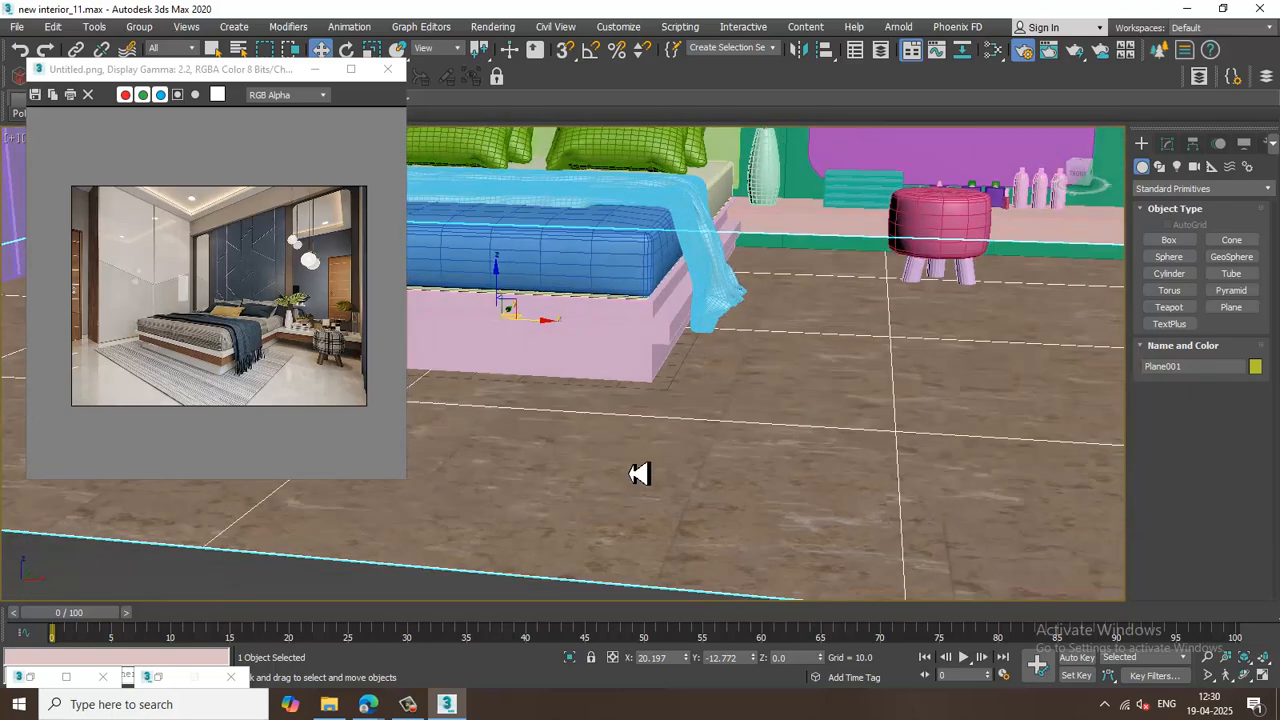
middle_click_drag(637, 474, 667, 467, "alt")
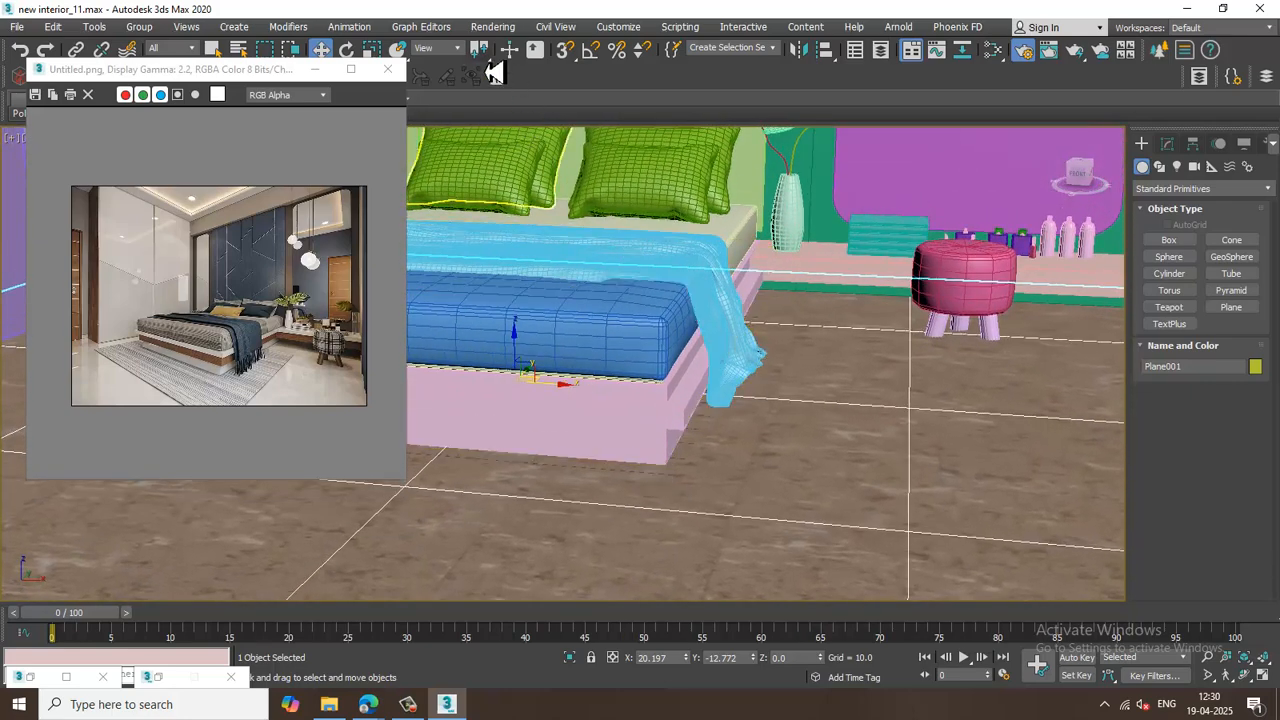
Assign a VRaySky map as the environment background map.
left_click(493, 27)
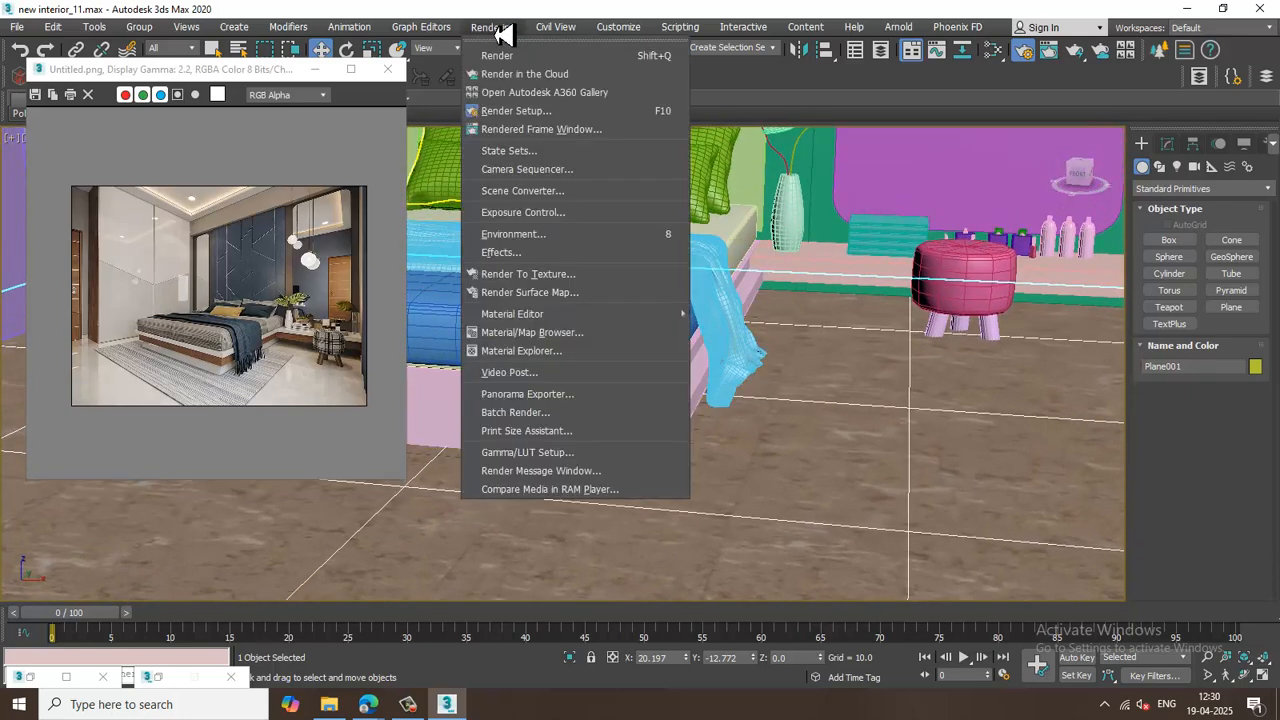
left_click(634, 237)
left_click(568, 212)
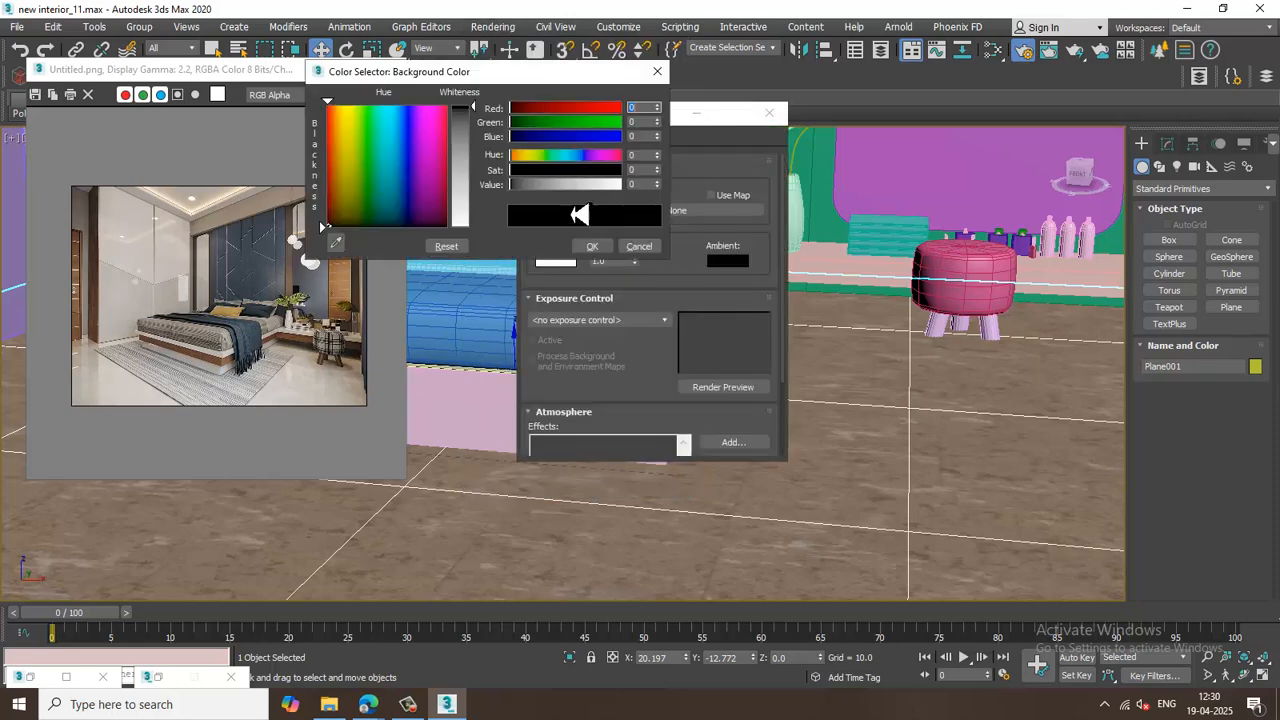
left_click(660, 106)
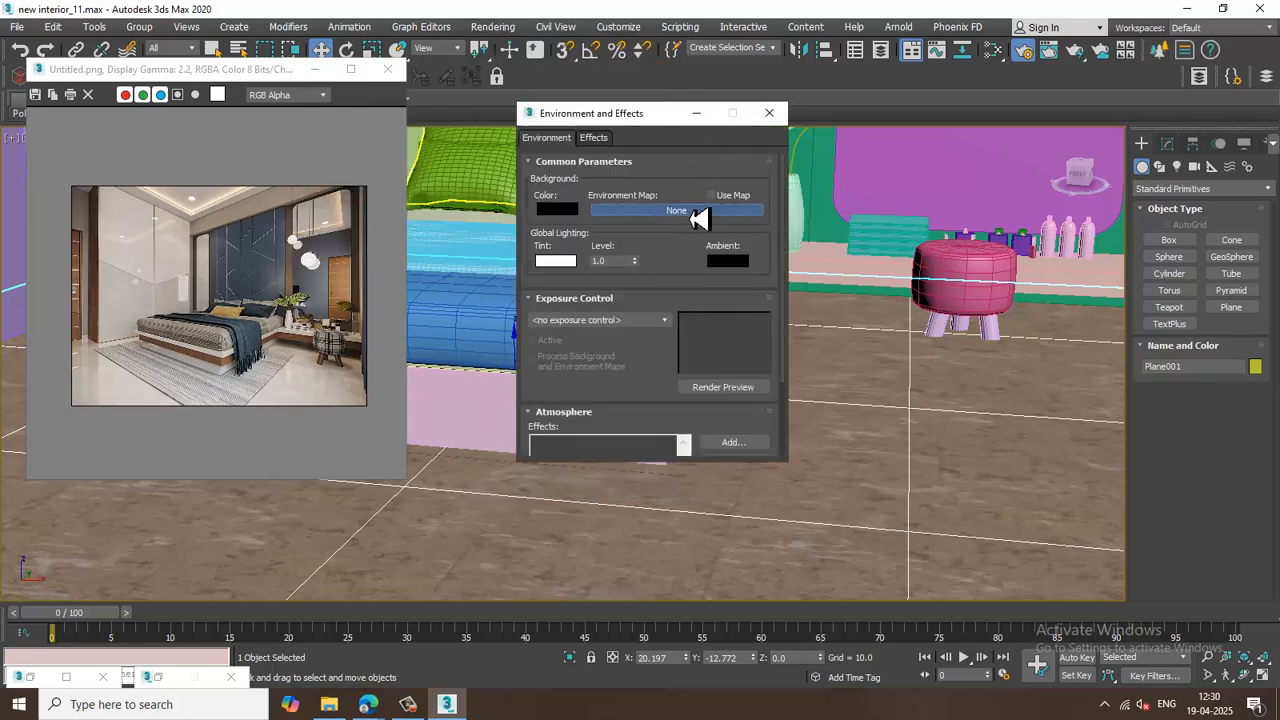
left_click(697, 213)
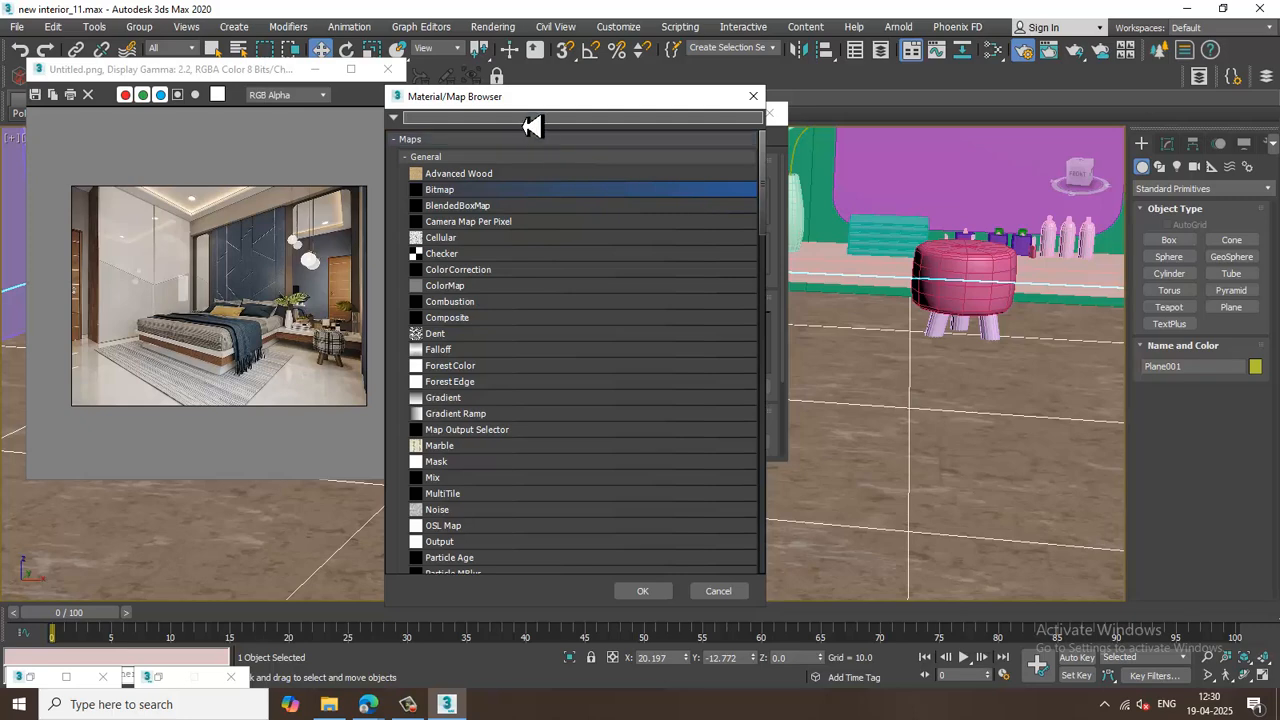
type("vrays")
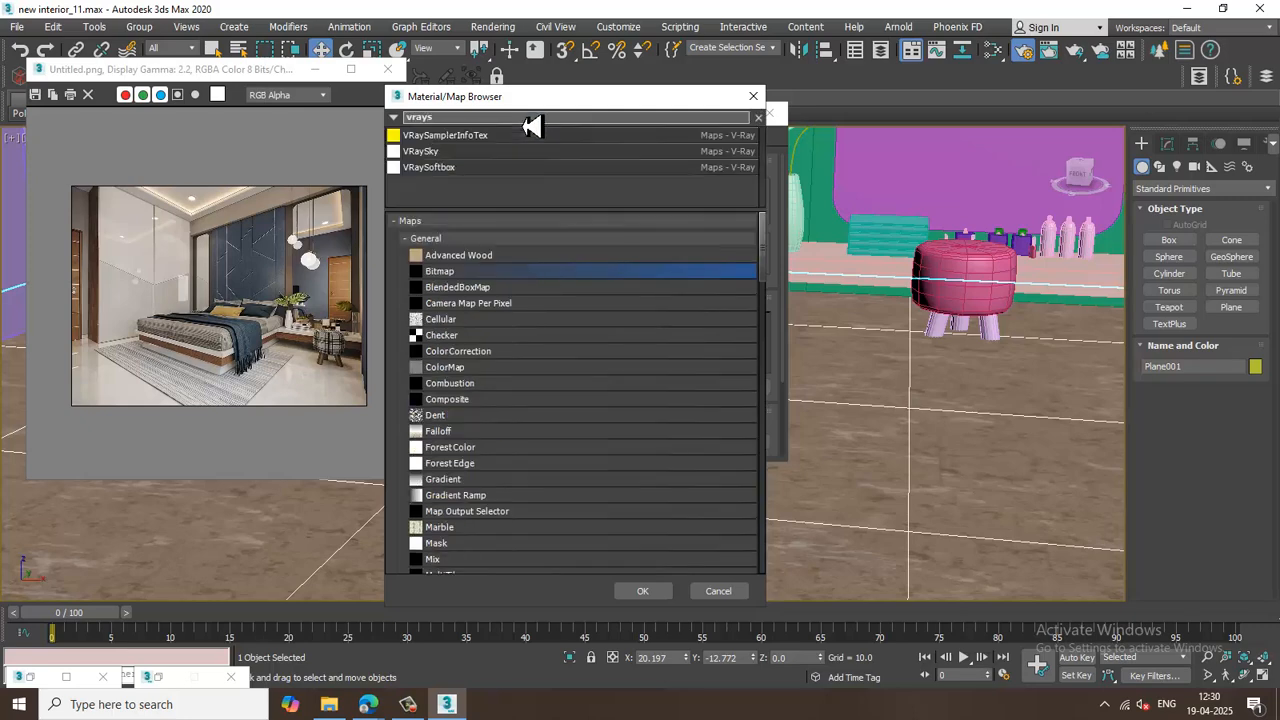
double_click(425, 155)
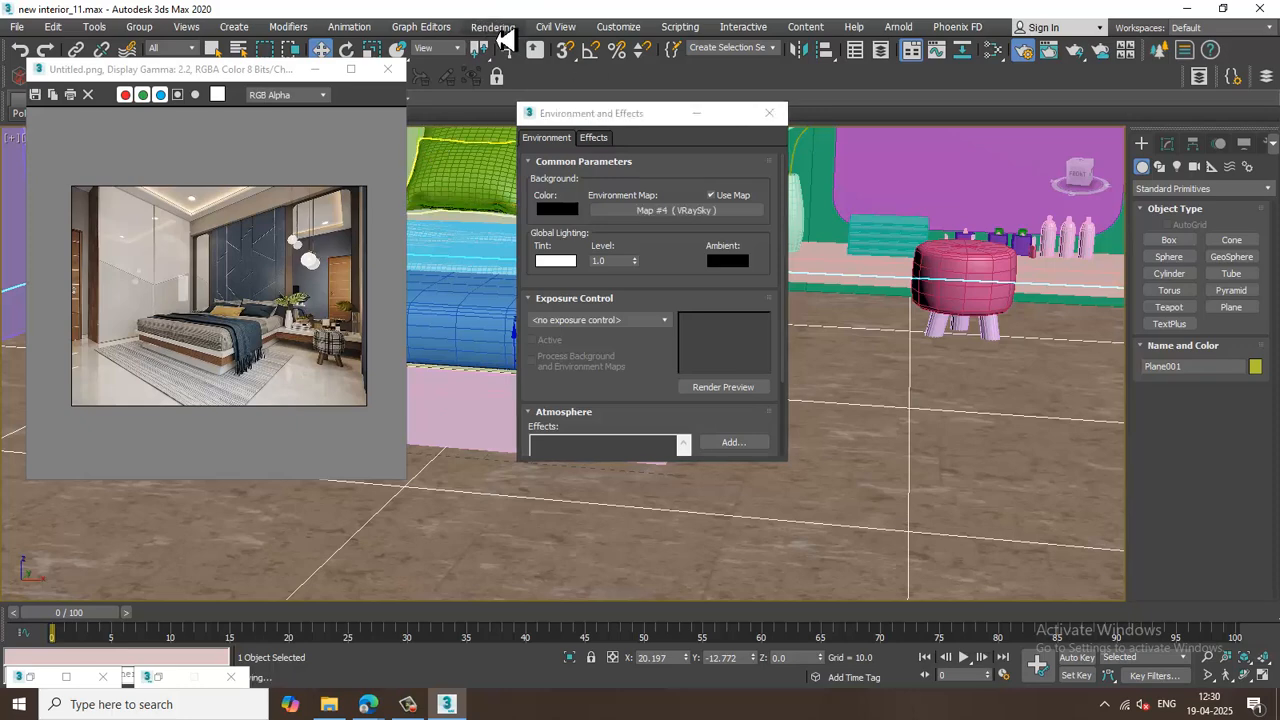
Render the scene and close the V-Ray frame buffer.
left_click(500, 30)
left_click(512, 56)
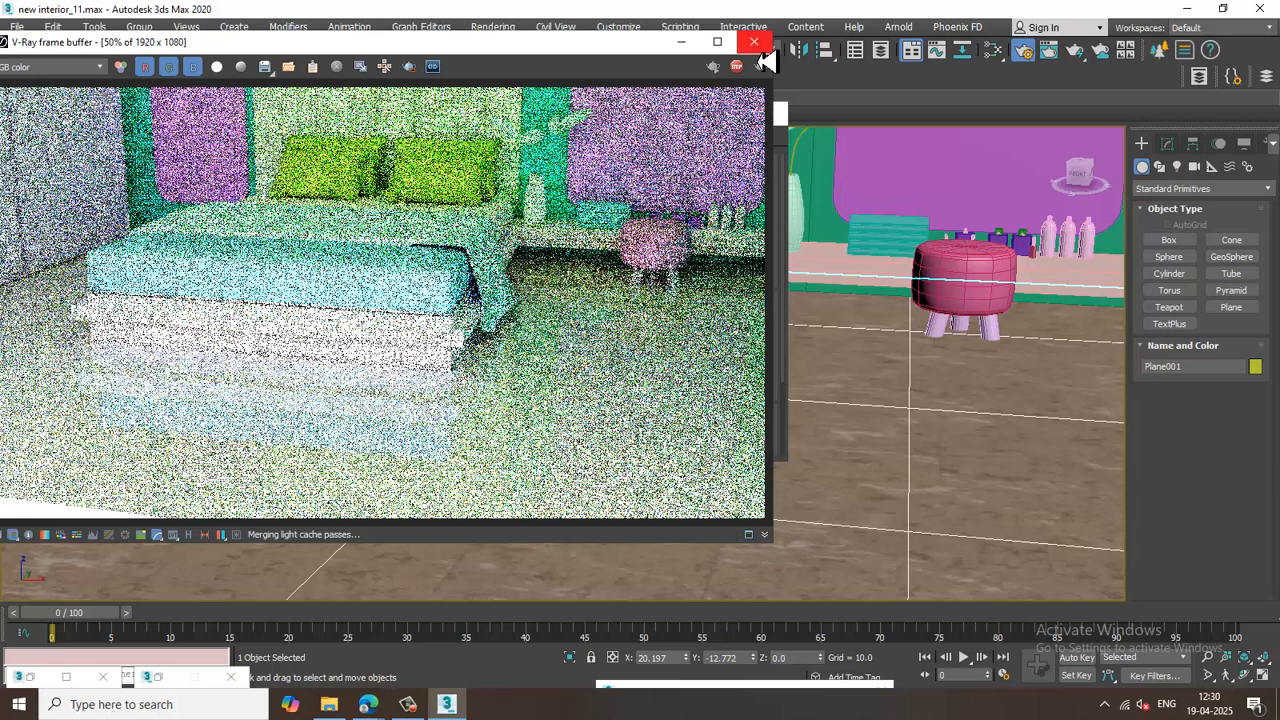
left_click(754, 42)
Clear the VRaySky environment map.
right_click(707, 210)
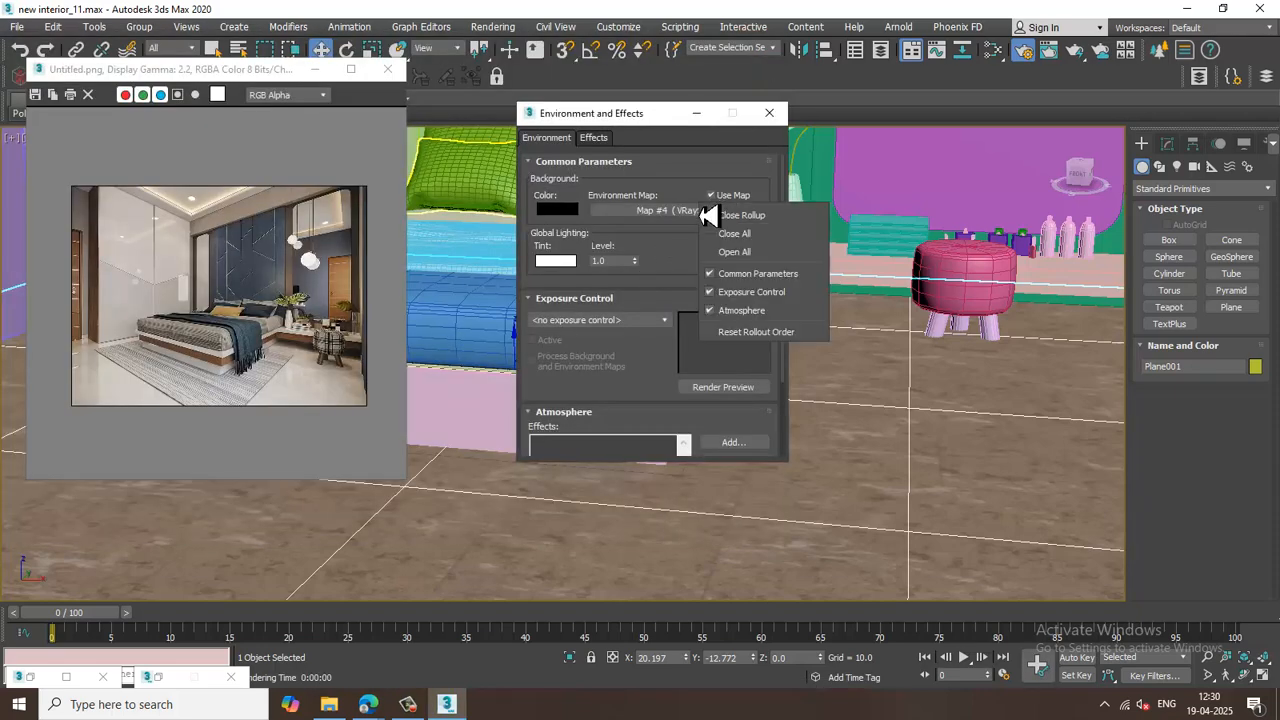
left_click(683, 215)
right_click(697, 222)
left_click(725, 251)
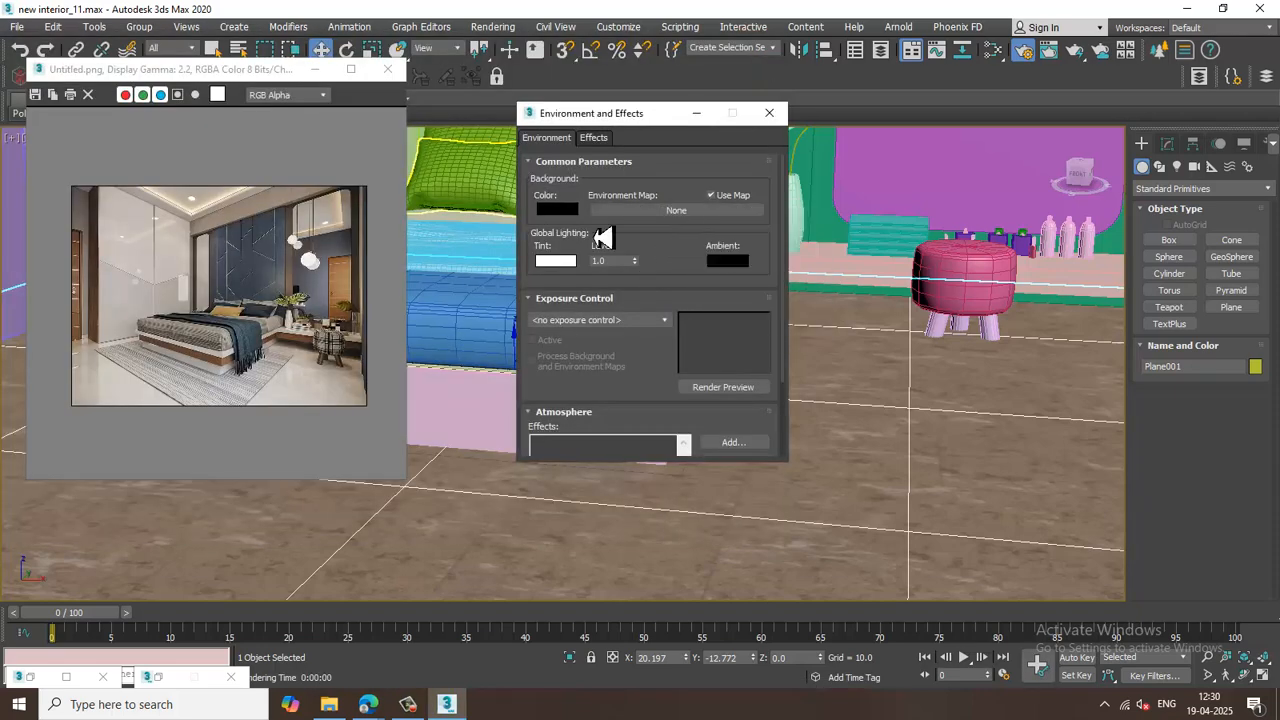
Set the environment background color to a light grey of 218.
left_click(560, 210)
left_click_drag(468, 157, 487, 225)
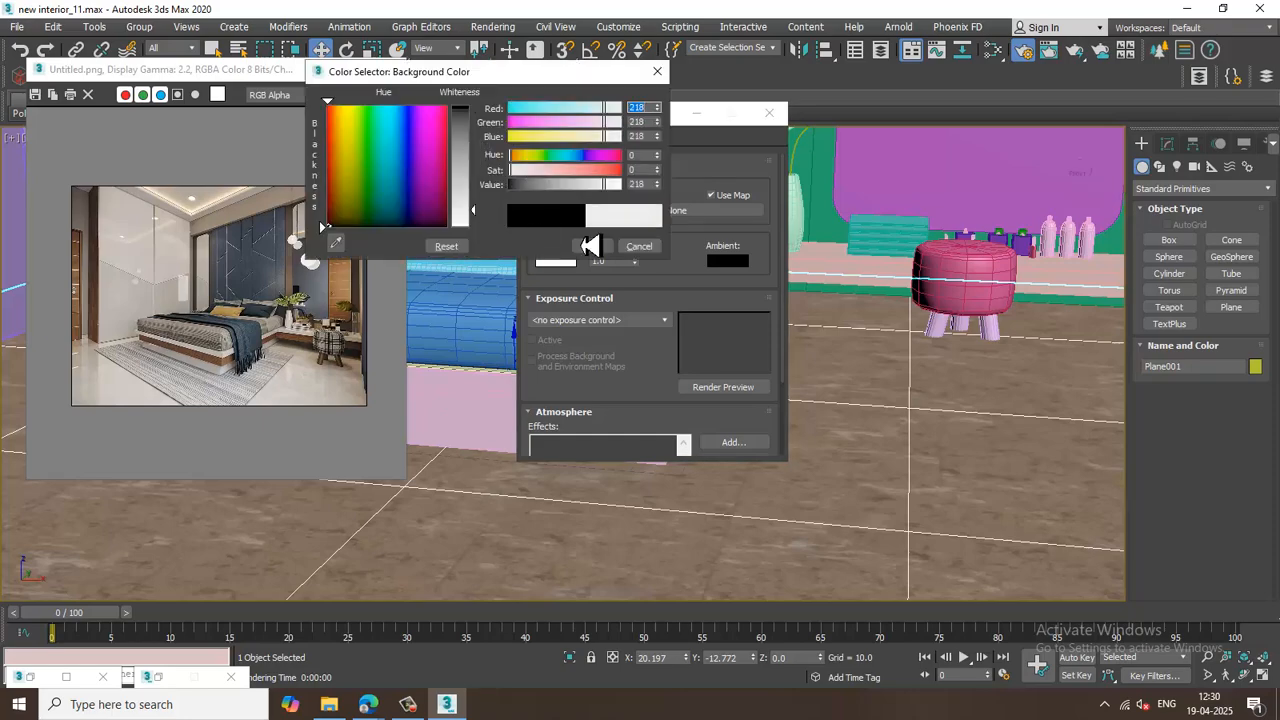
left_click(588, 247)
Render the scene again, then close the frame buffer and the Environment and Effects dialog.
right_click(546, 162)
left_click(497, 27)
left_click(495, 27)
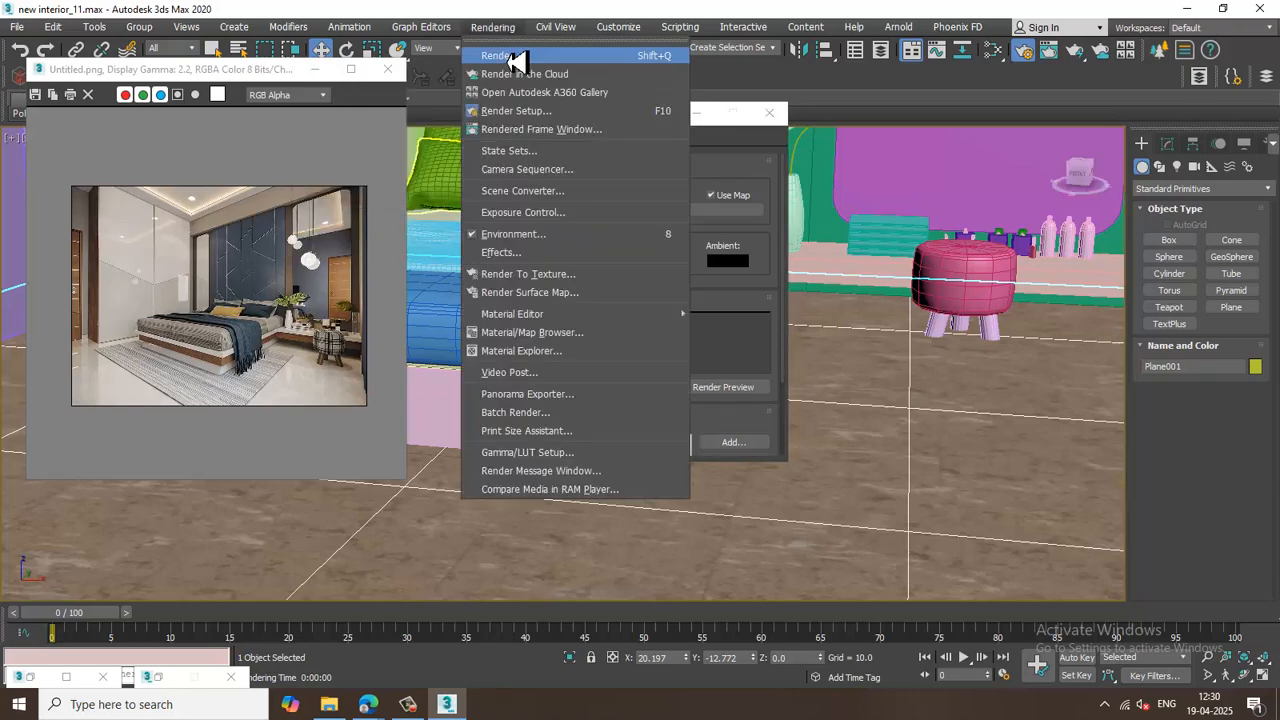
left_click(512, 52)
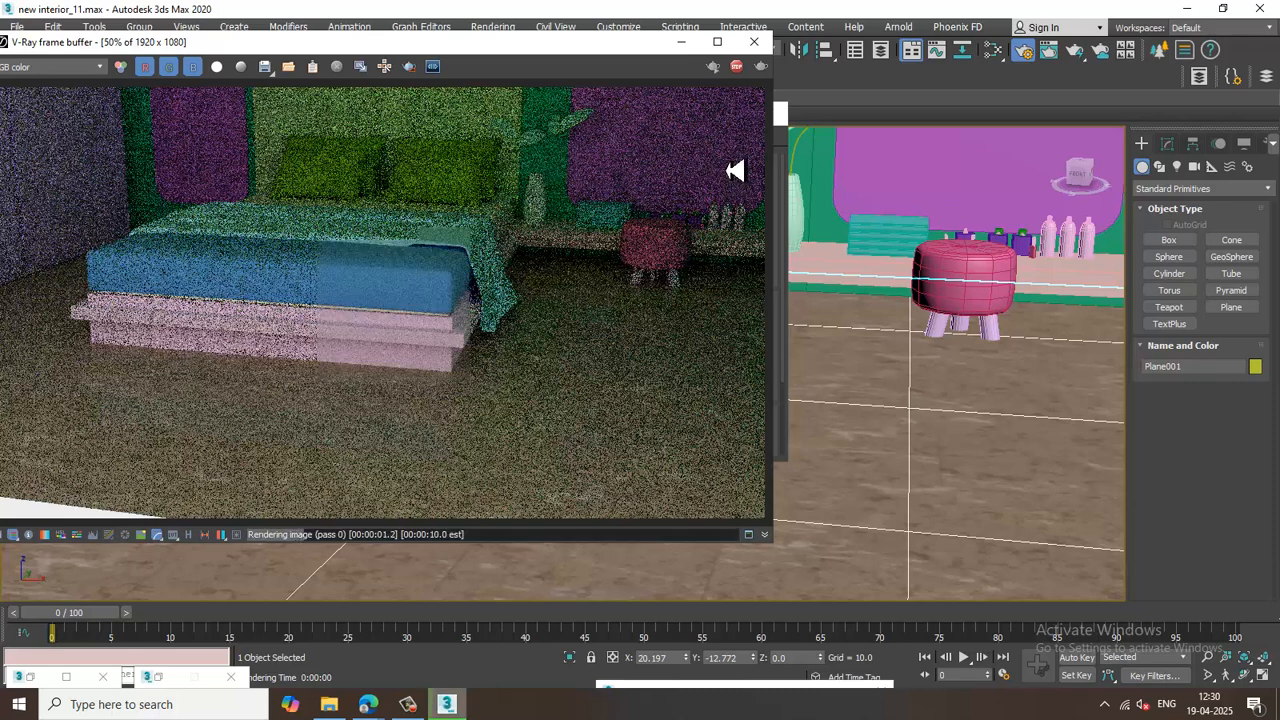
left_click(753, 41)
left_click(769, 113)
Create a thin ChamferBox rug about 152 by 179 units on the floor at the foot of the bed, using AutoGrid.
scroll(814, 357, "up", 6)
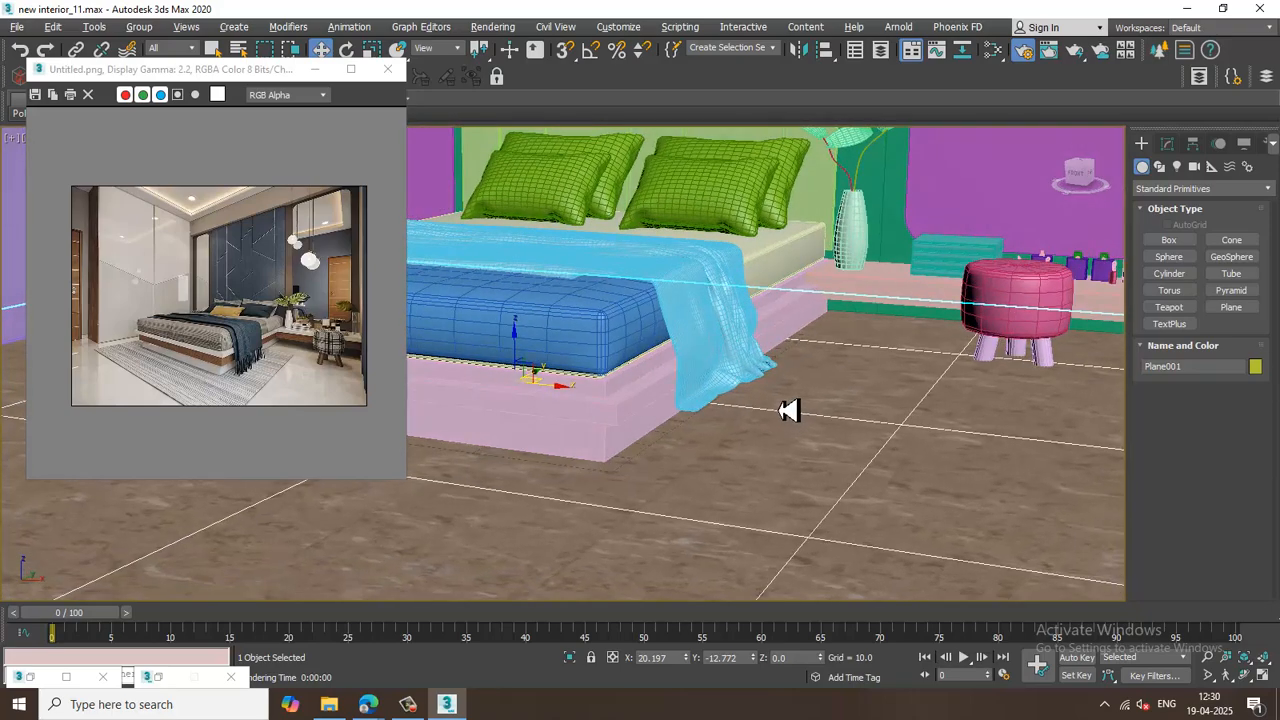
scroll(790, 400, "down", 3)
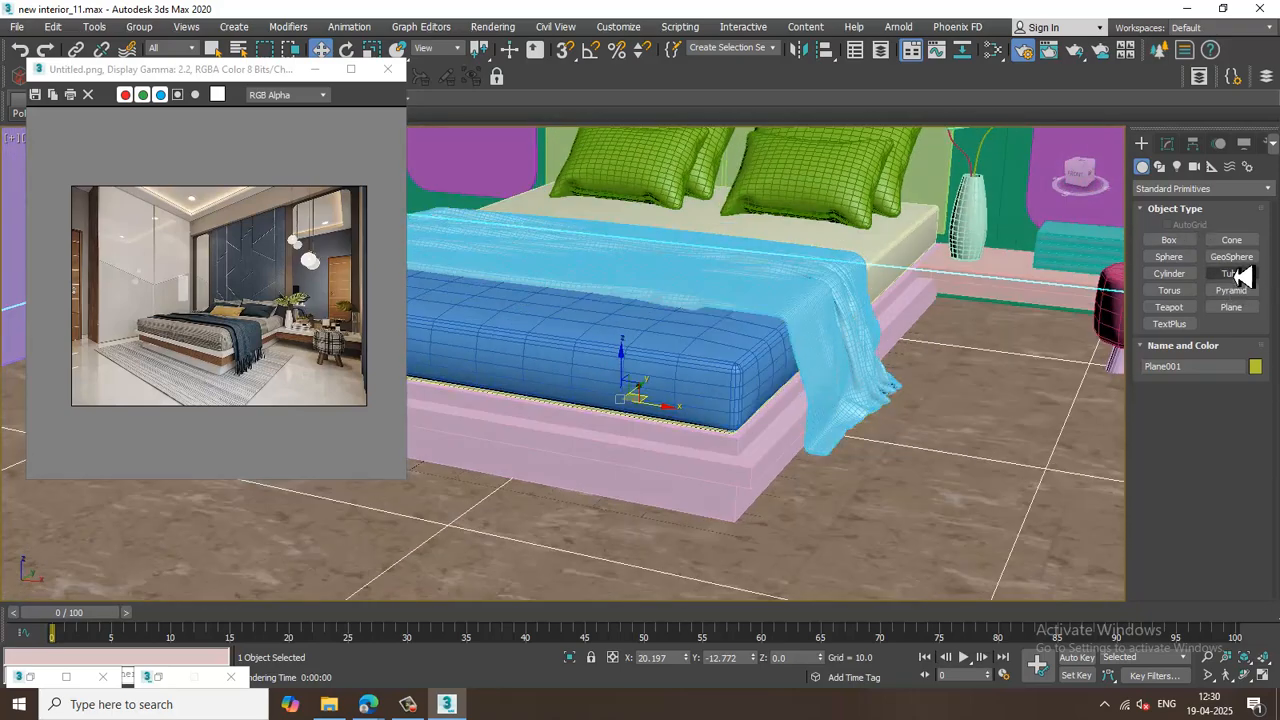
left_click(1198, 189)
left_click(1170, 219)
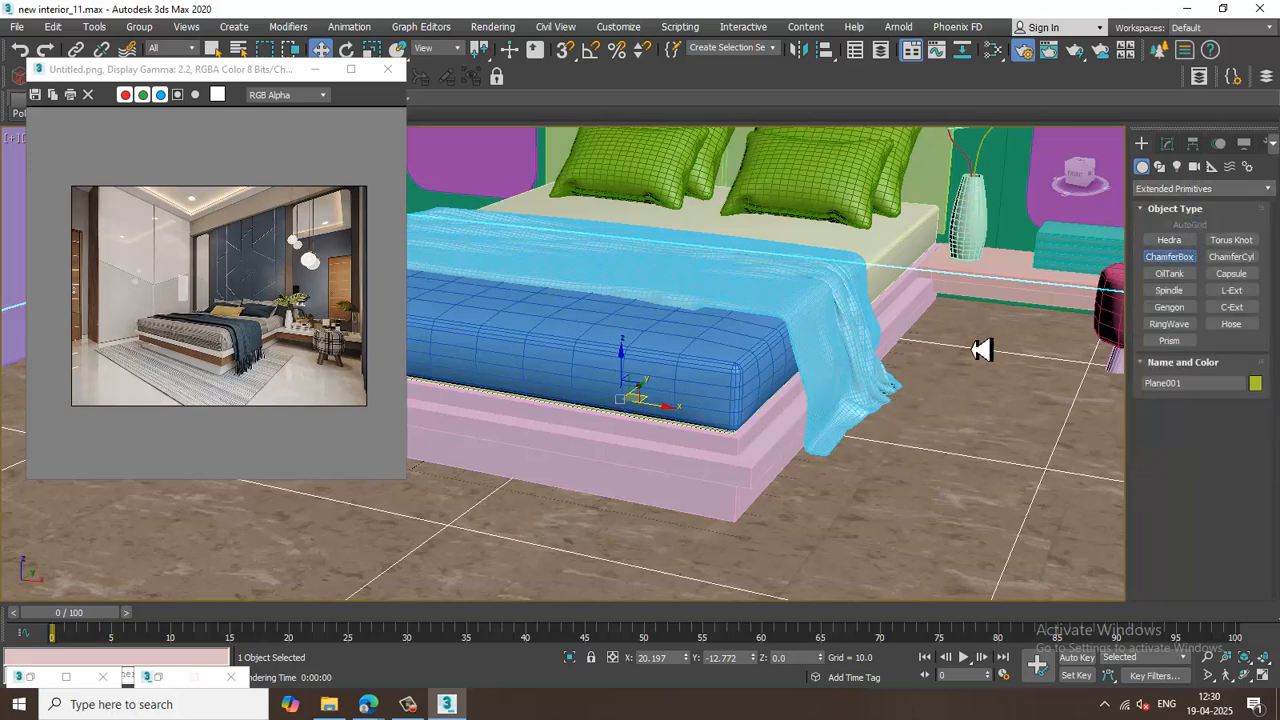
scroll(839, 438, "down", 5)
middle_click_drag(803, 453, 742, 412, "alt")
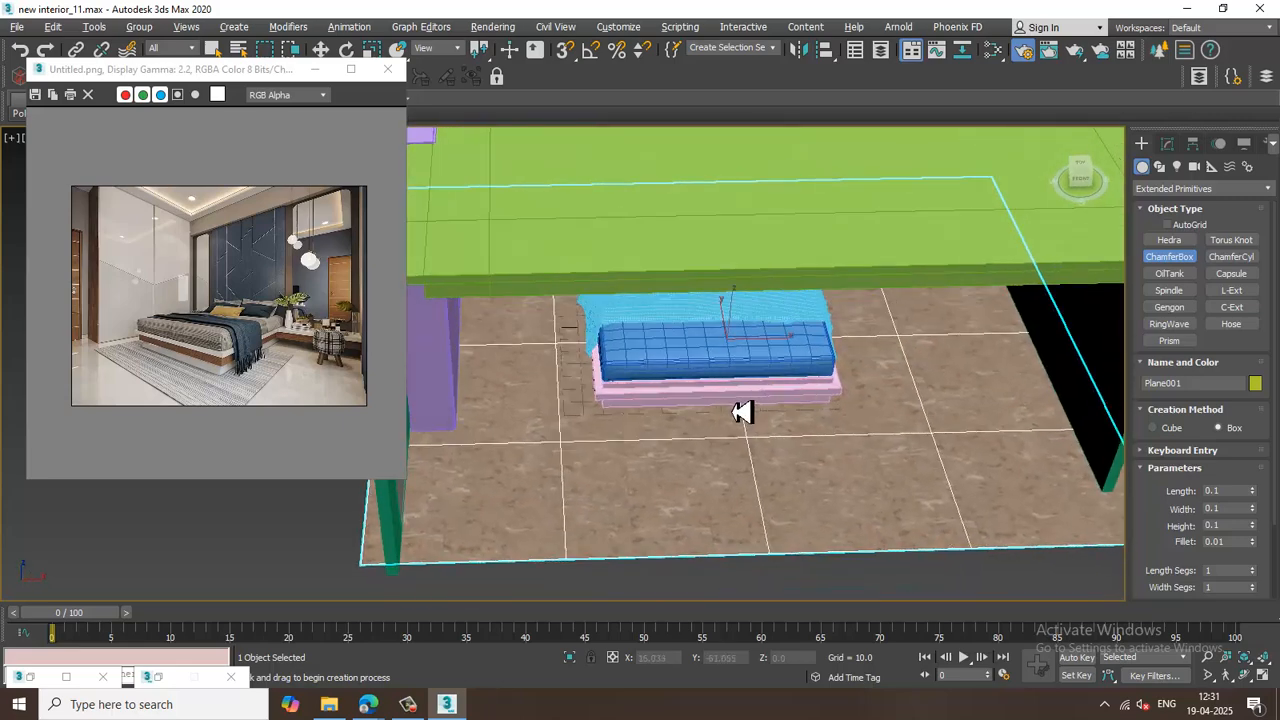
left_click(1180, 226)
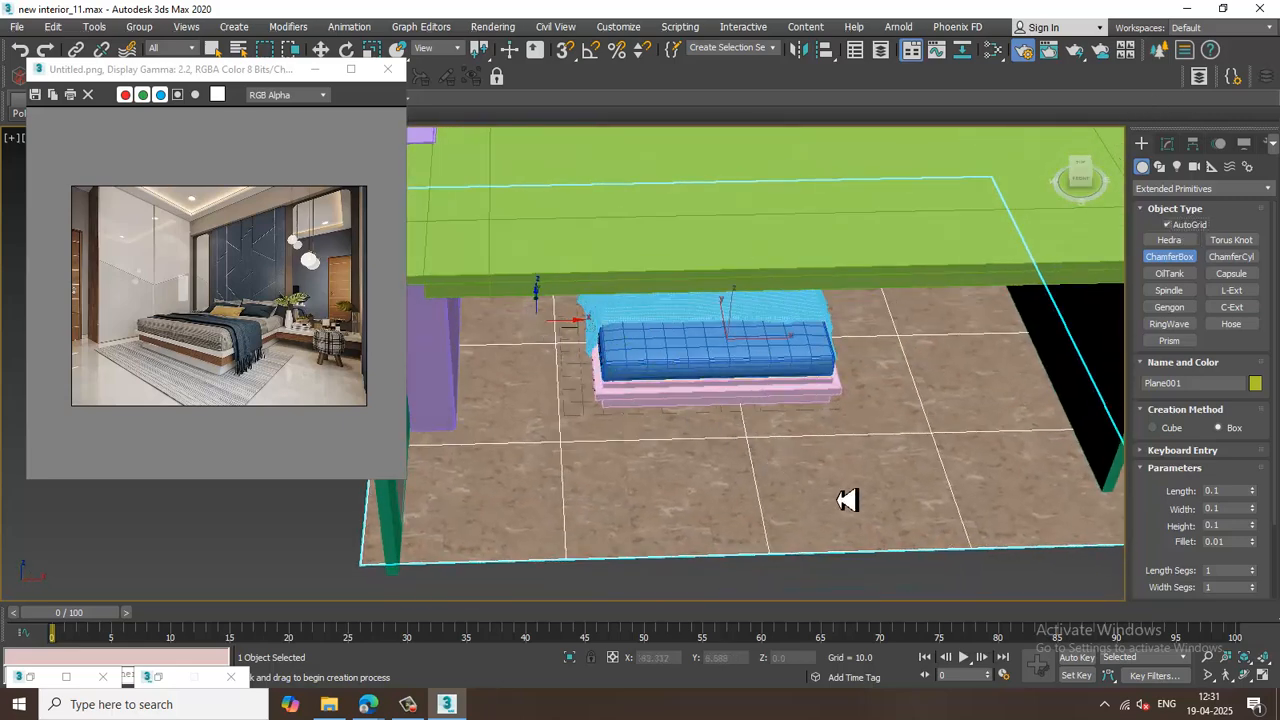
left_click_drag(540, 320, 935, 530)
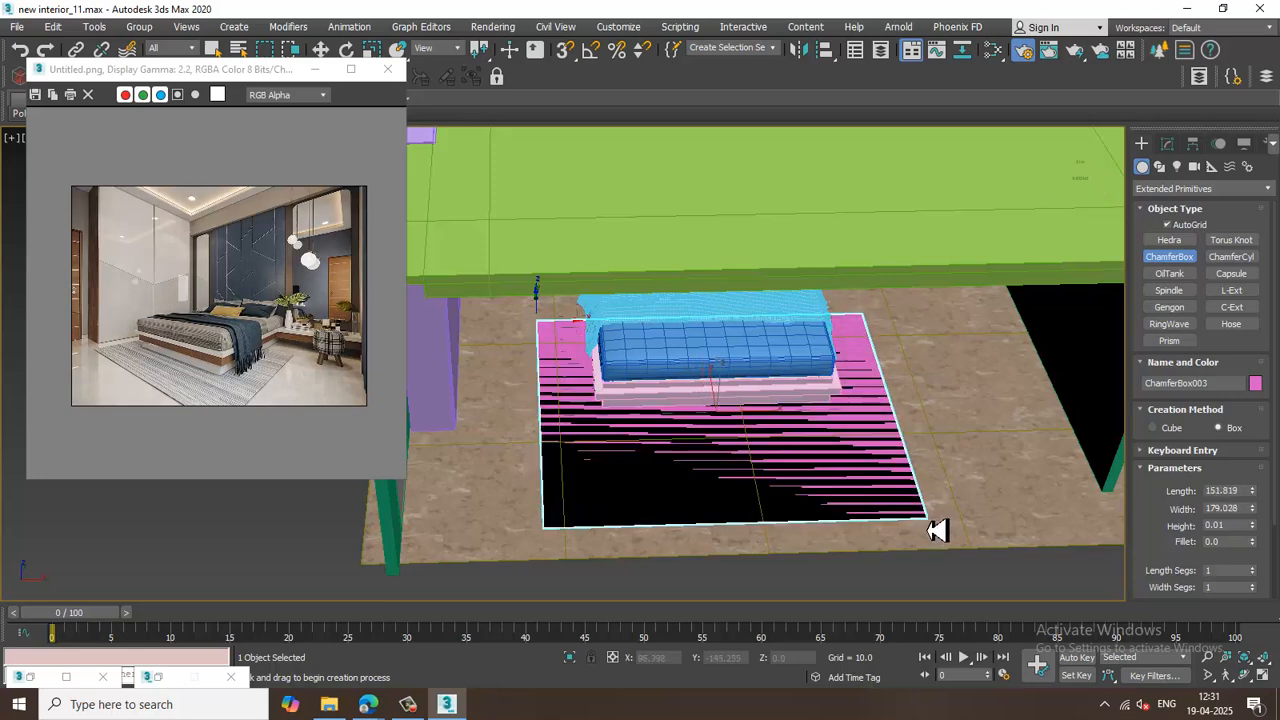
left_click(935, 528)
left_click(931, 524)
middle_click_drag(925, 508, 880, 468, "alt")
Set the rug's height to about 0.108 in its parameters.
key("w")
scroll(876, 470, "up", 4)
left_click(1167, 143)
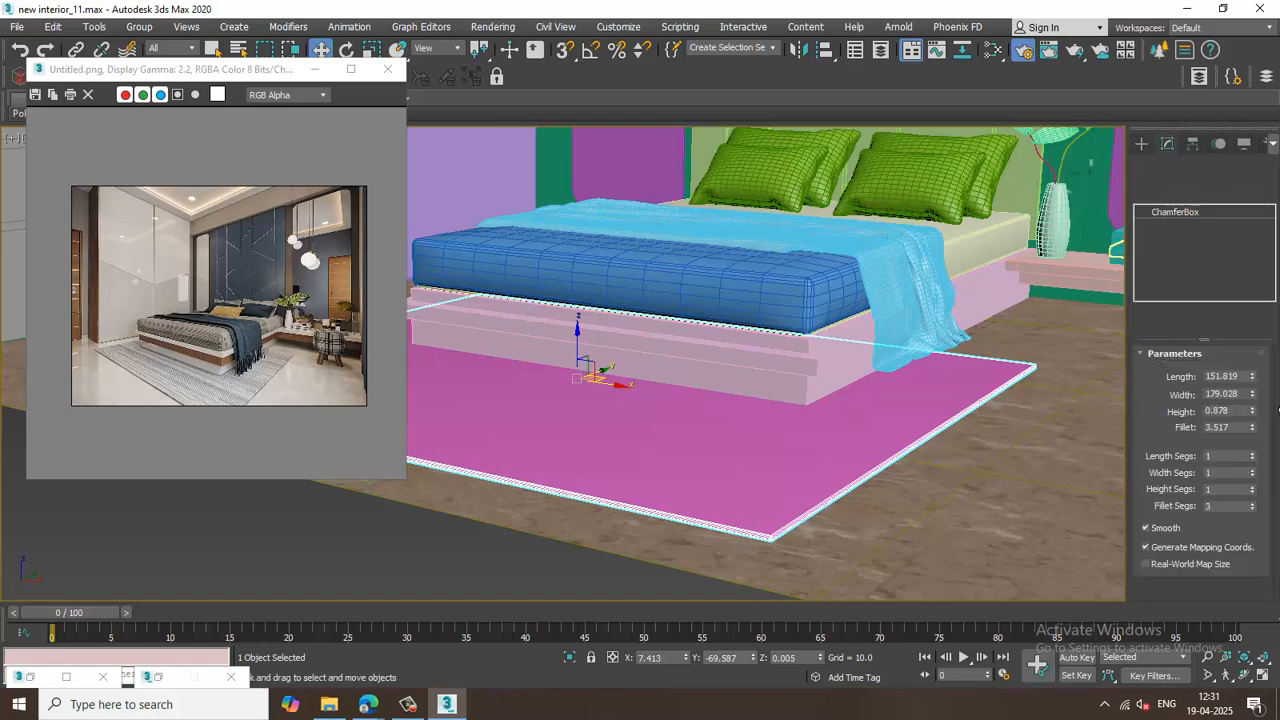
left_click_drag(1262, 427, 1272, 487)
middle_click_drag(840, 427, 856, 447, "alt")
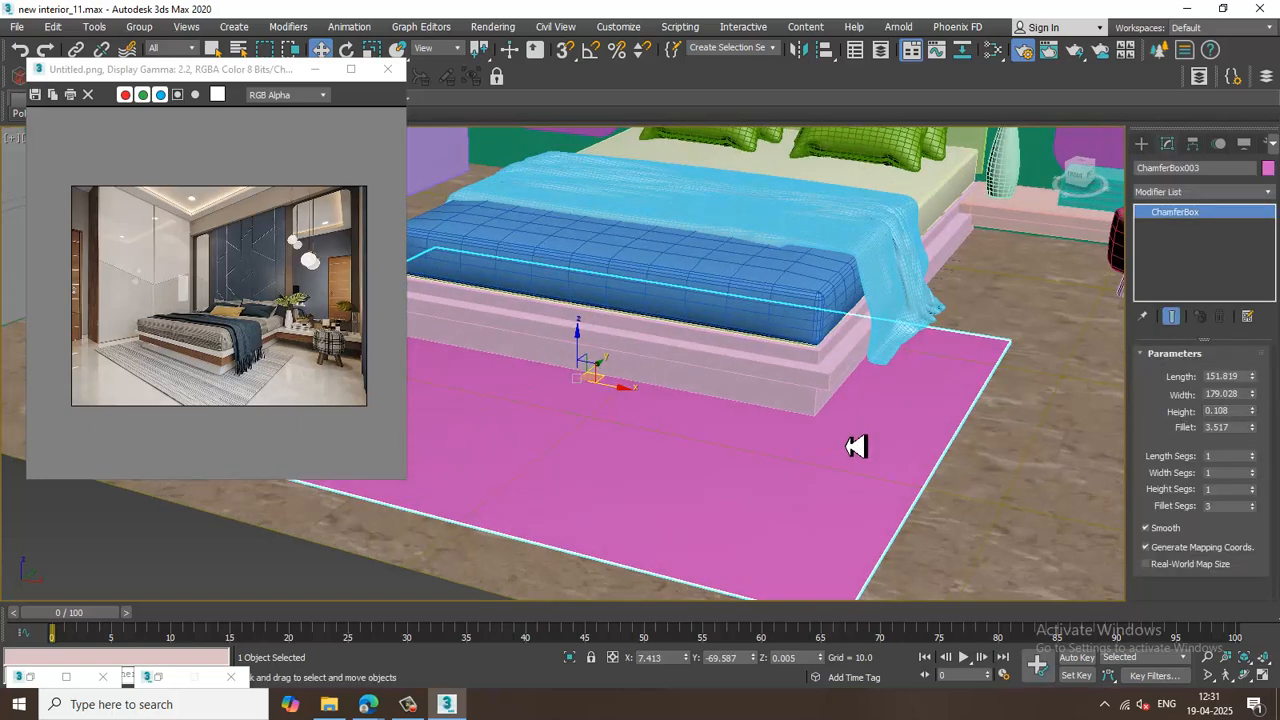
Open the Slate Material Editor and add a new VRayMtl node for the rug.
key("m")
middle_click_drag(720, 524, 684, 347)
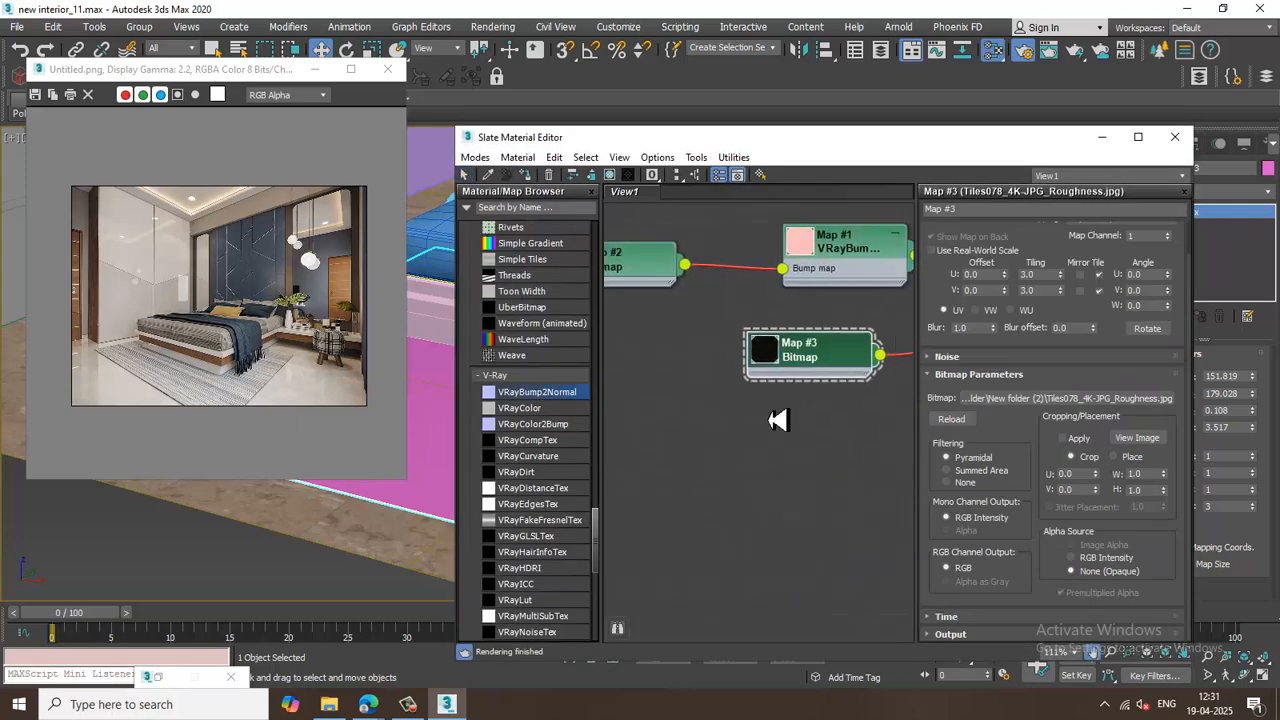
scroll(777, 420, "down", 2)
middle_click_drag(850, 343, 737, 410)
scroll(737, 440, "down", 3)
scroll(575, 401, "up", 10)
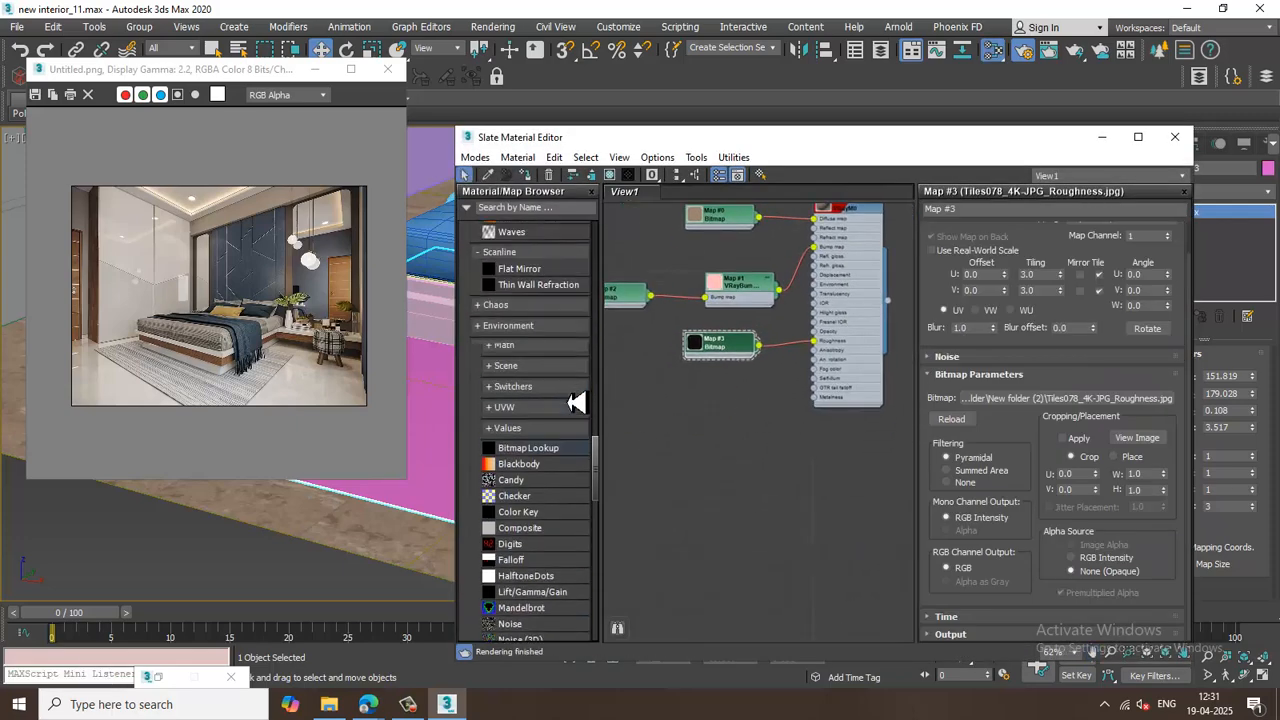
scroll(578, 402, "up", 10)
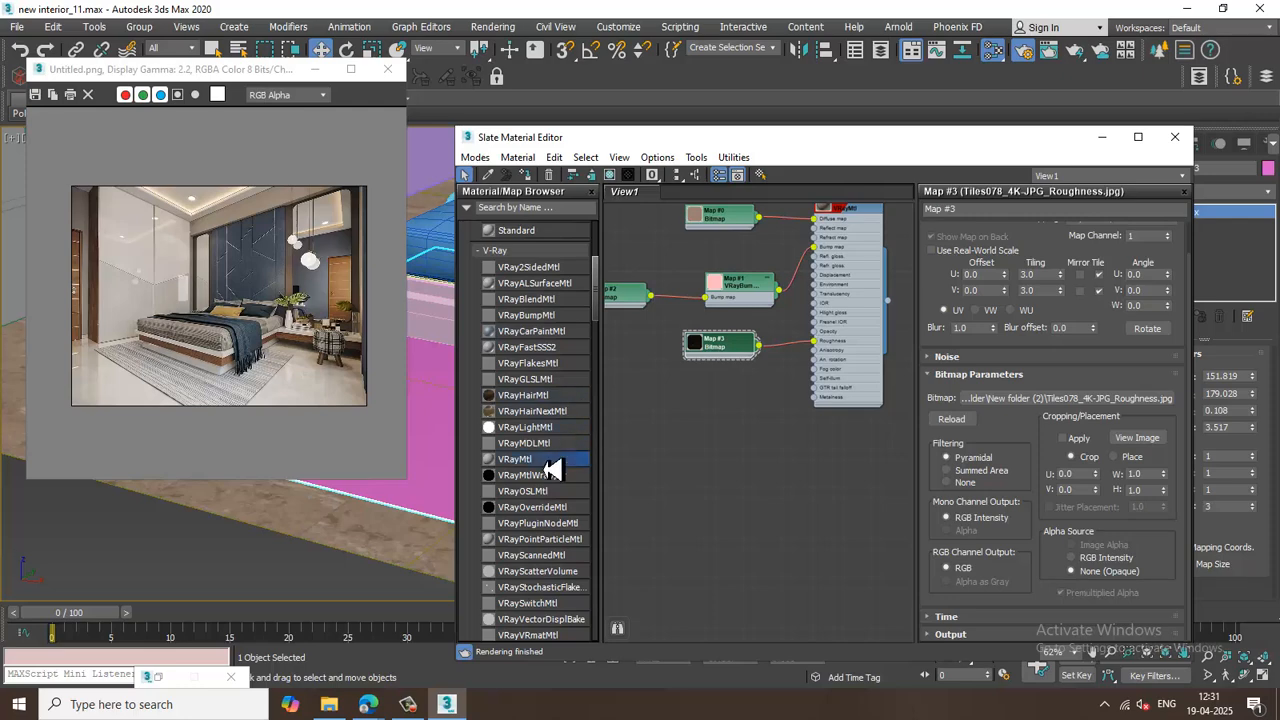
left_click_drag(805, 460, 808, 465)
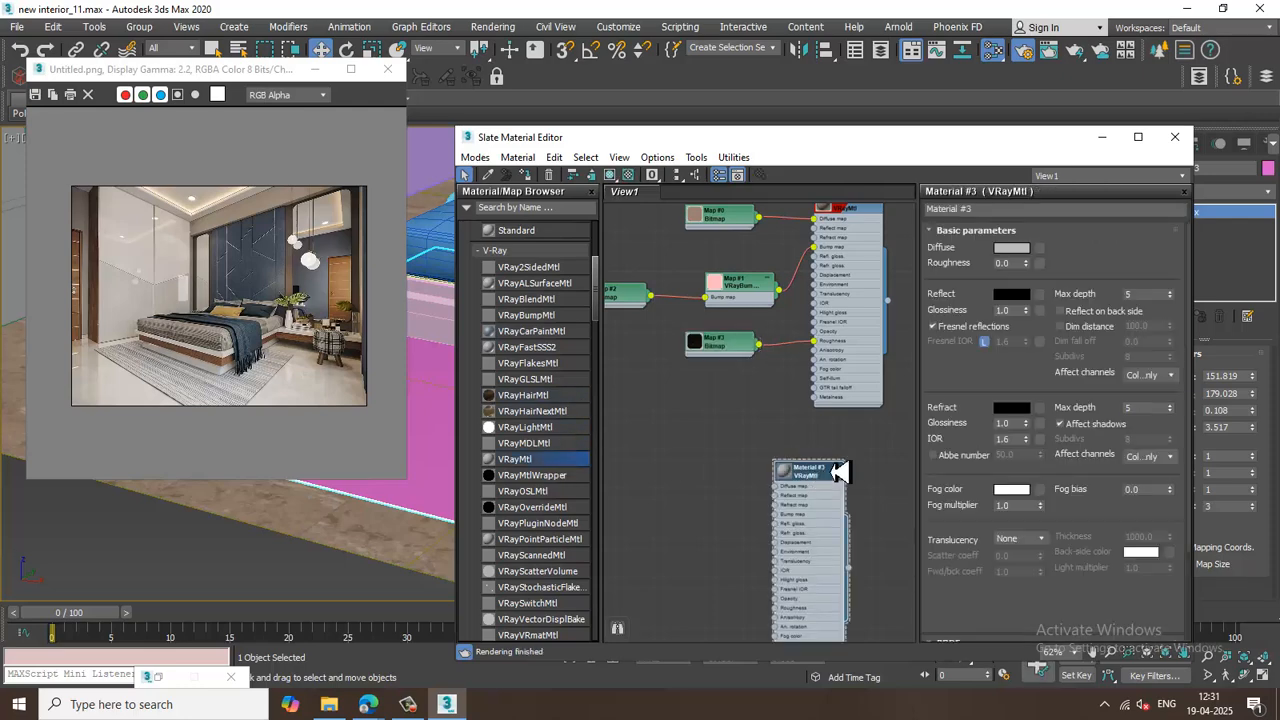
Load the Carpet001_4K-JPG_Color.jpg bitmap into the rug material's diffuse slot.
left_click(1040, 249)
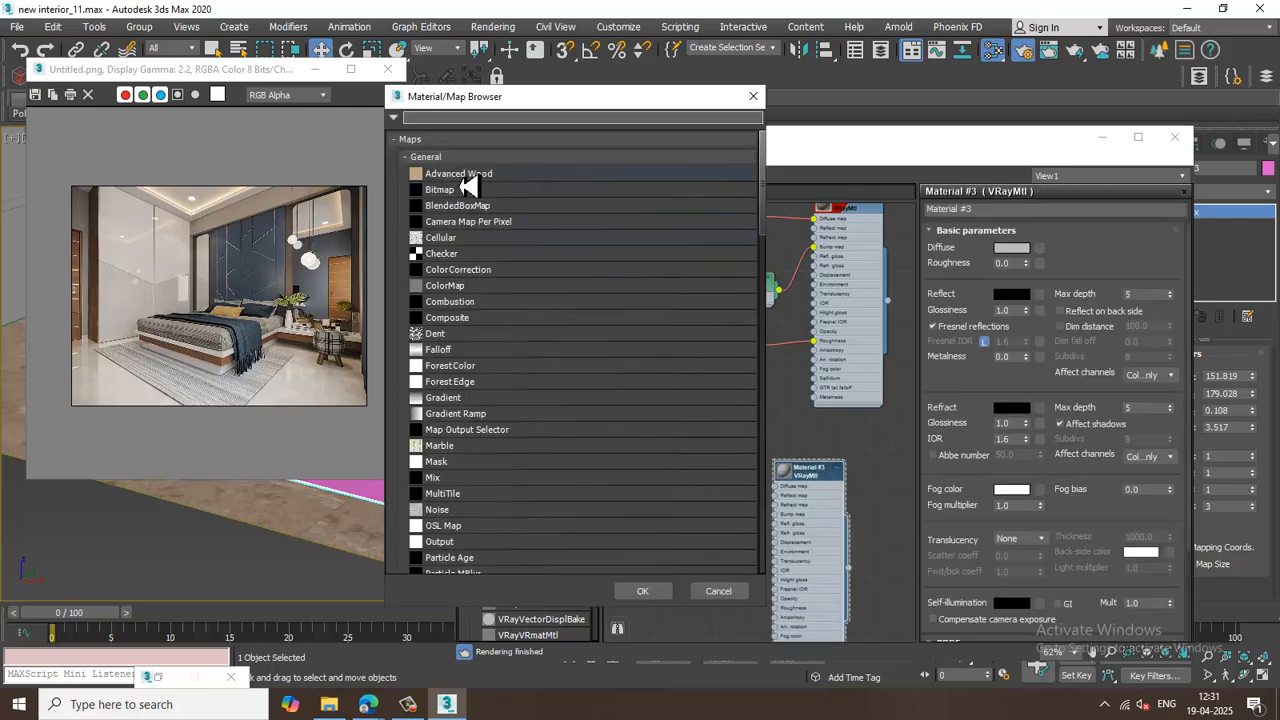
double_click(467, 189)
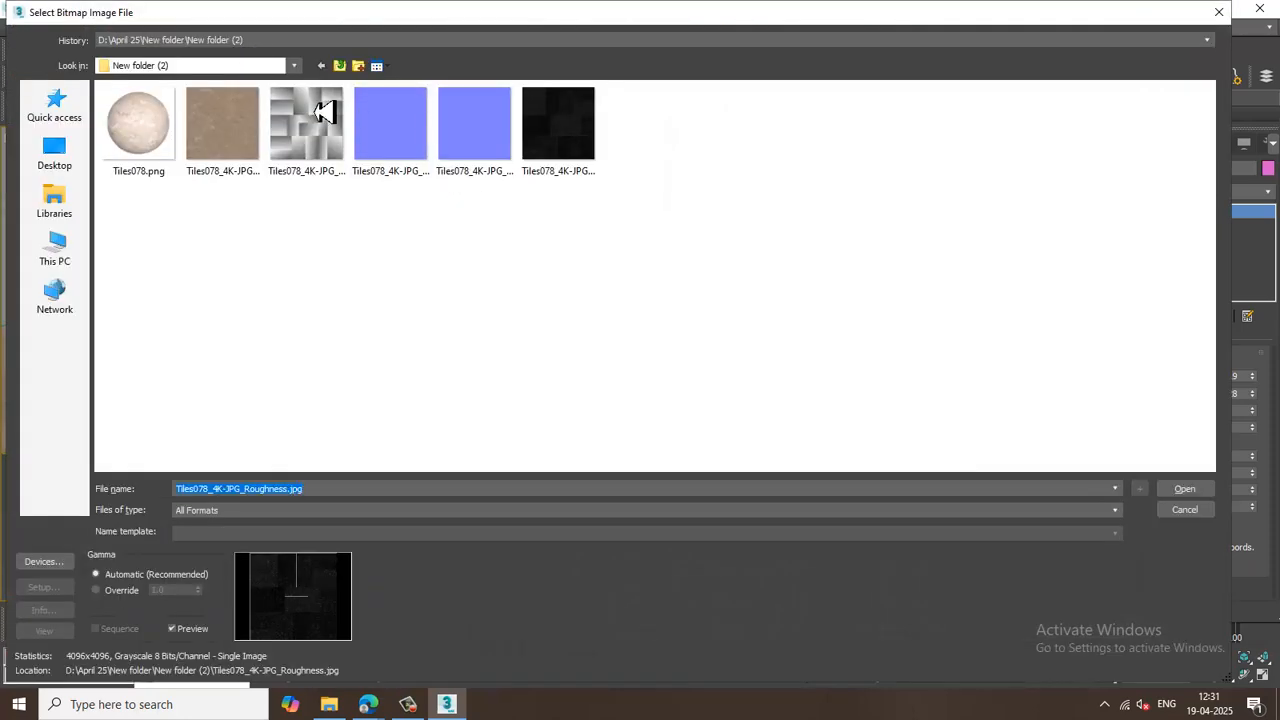
left_click(340, 65)
double_click(194, 327)
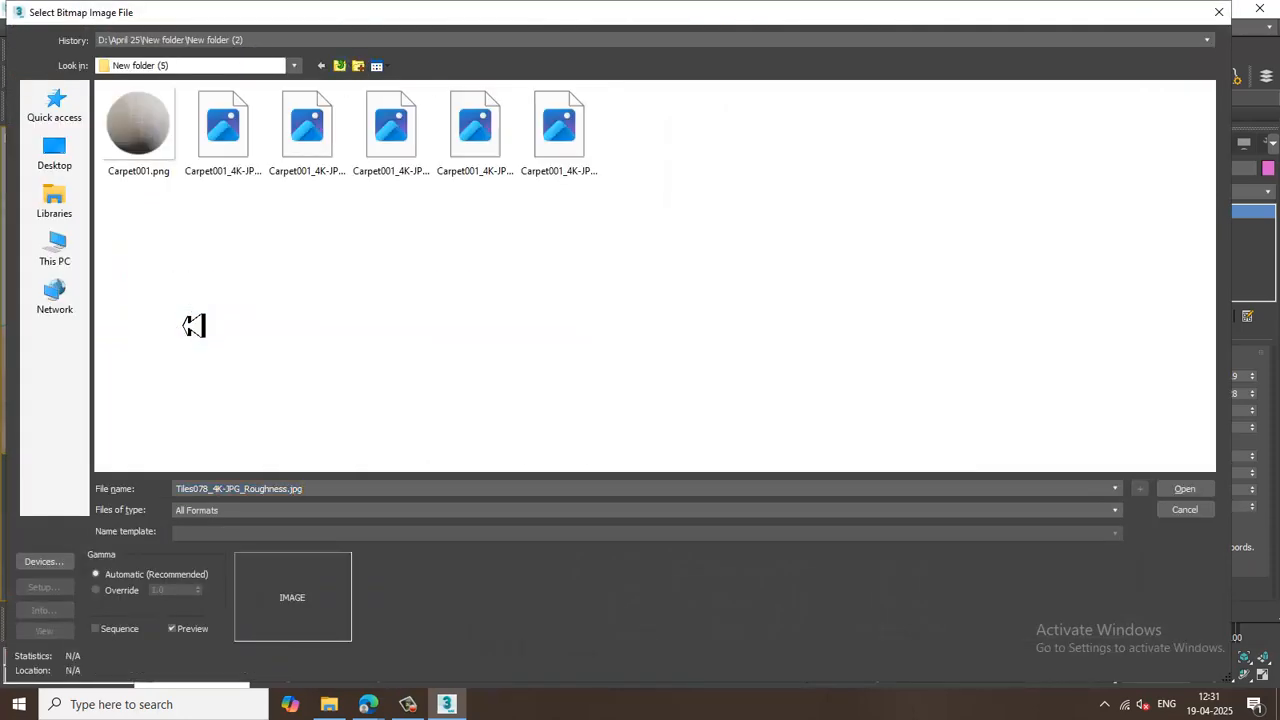
left_click(240, 169)
double_click(240, 169)
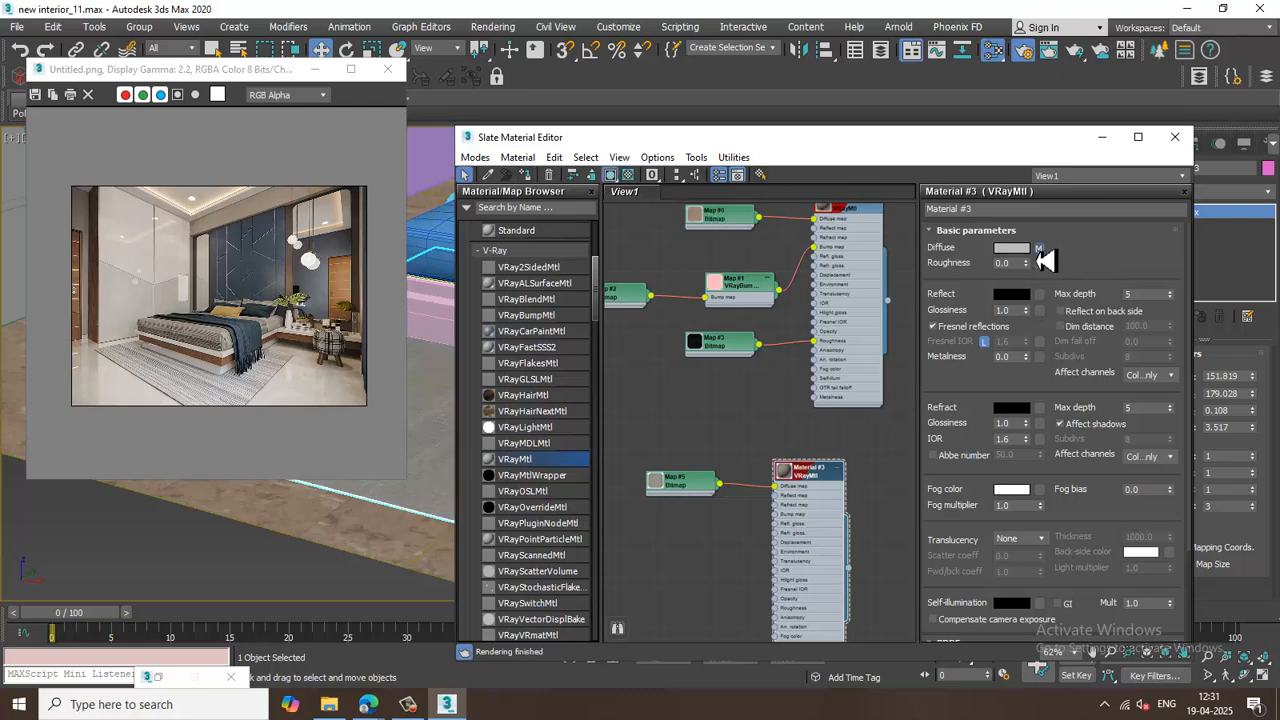
Set the carpet color map's U and V tiling to 2.
left_click(1040, 249)
left_click_drag(1041, 310, 918, 297)
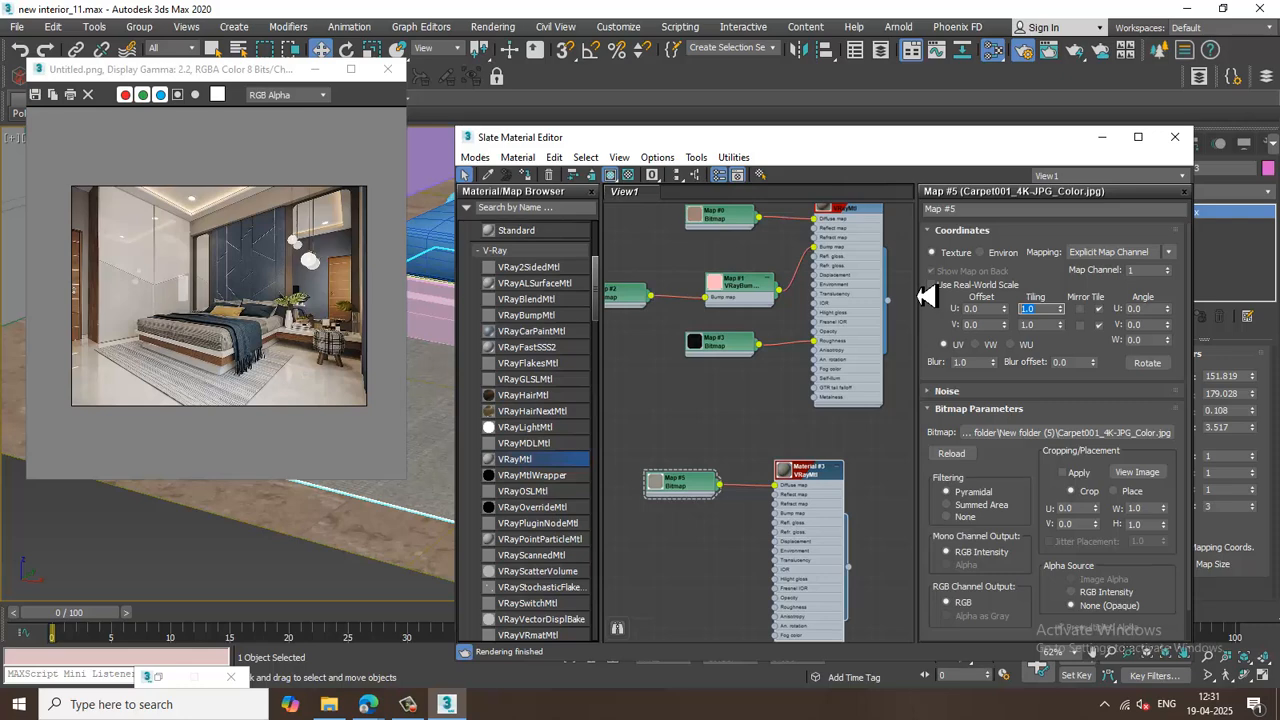
type("2")
key("Tab")
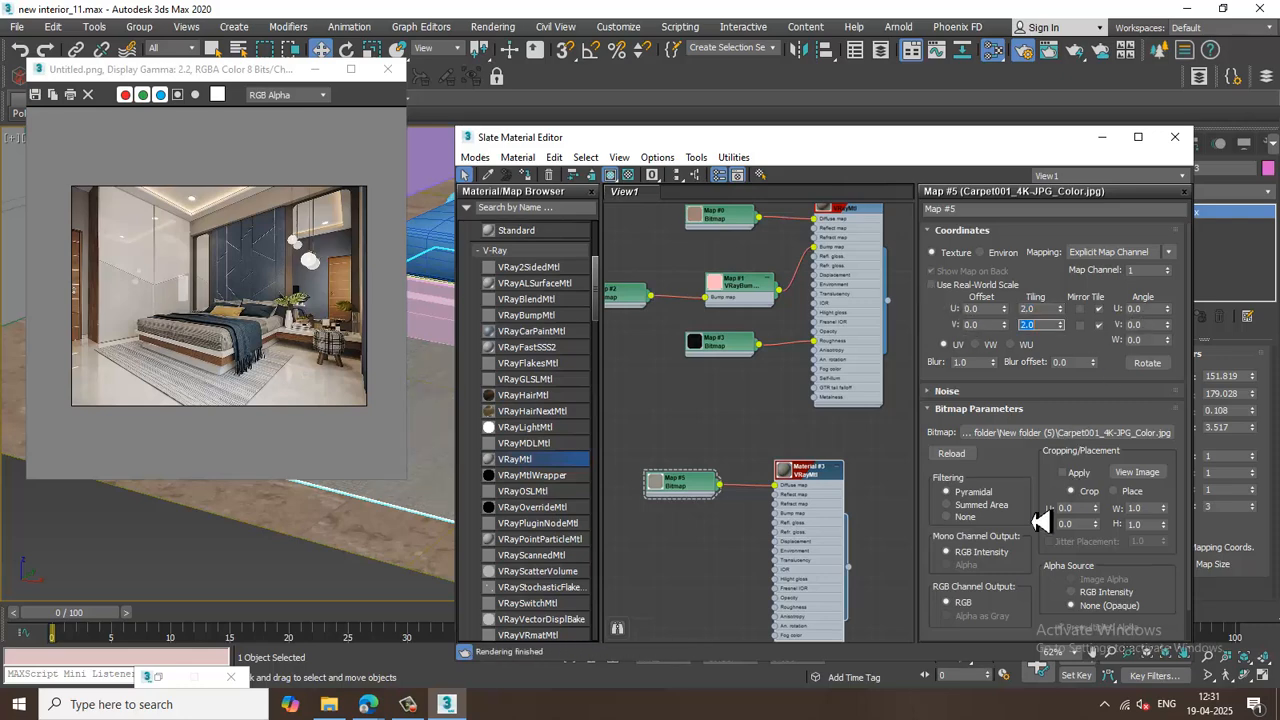
Add a VRayBump2Normal node and connect it to the rug material's bump map input.
double_click(828, 488)
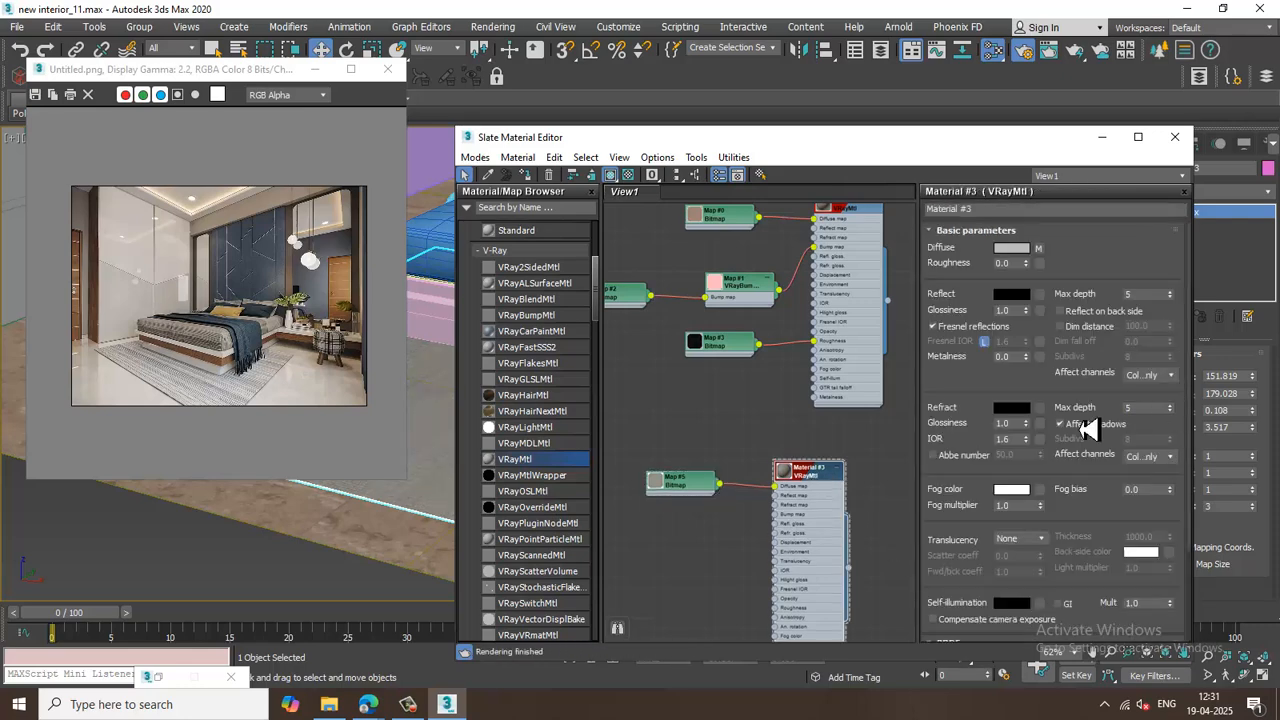
left_click_drag(597, 300, 605, 562)
left_click_drag(537, 316, 698, 558)
middle_click_drag(806, 486, 830, 388)
Load Carpet001_4K-JPG_NormalDX.jpg as the bump map of the VRayBump2Normal node.
scroll(795, 425, "up", 2)
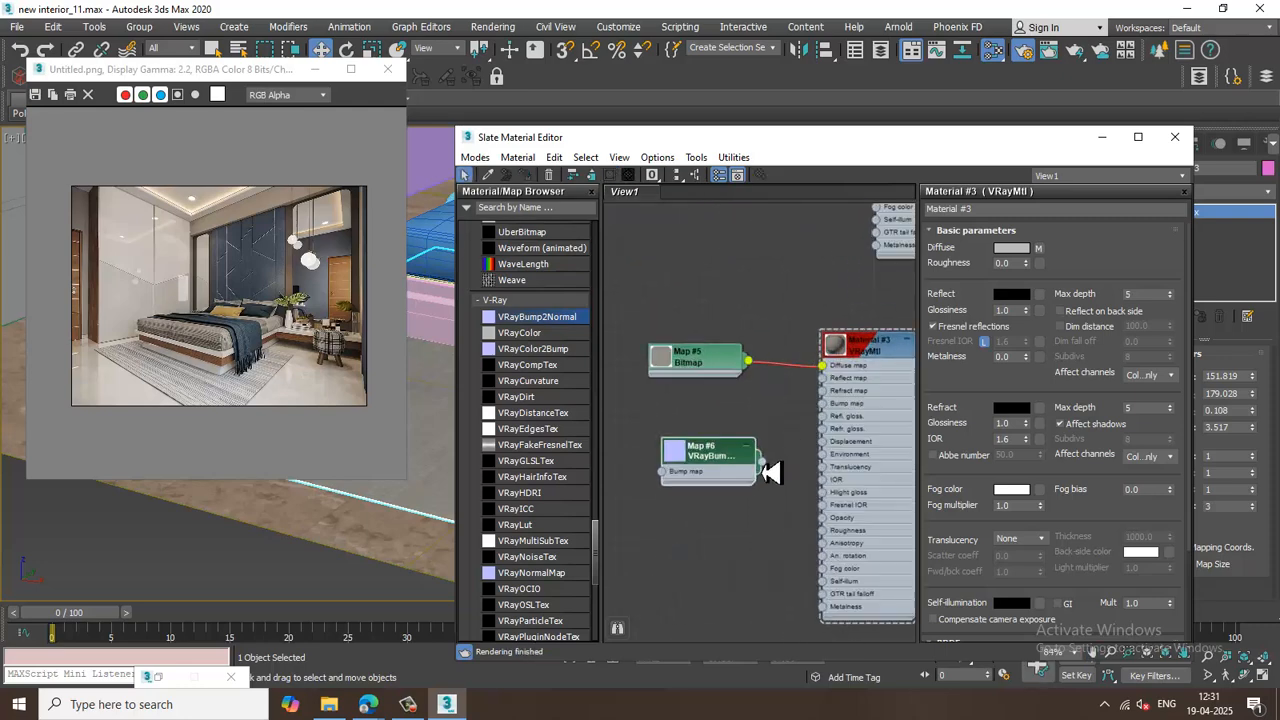
double_click(737, 457)
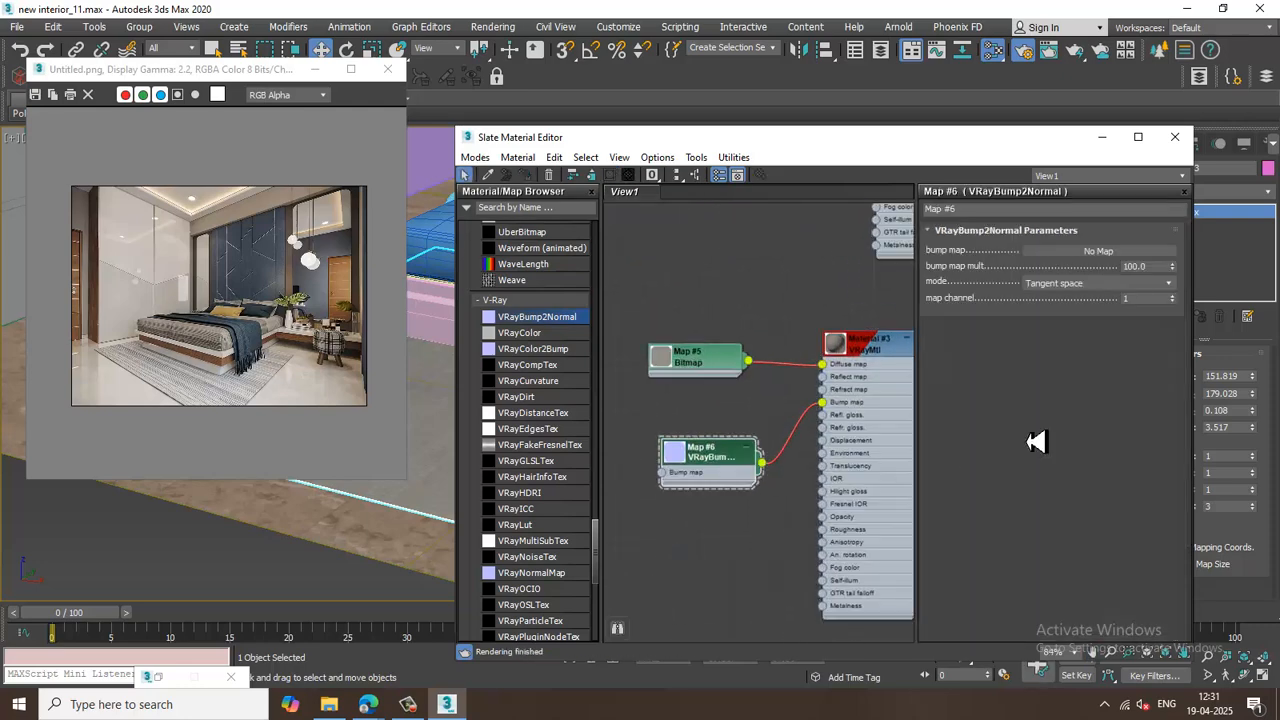
left_click(1135, 258)
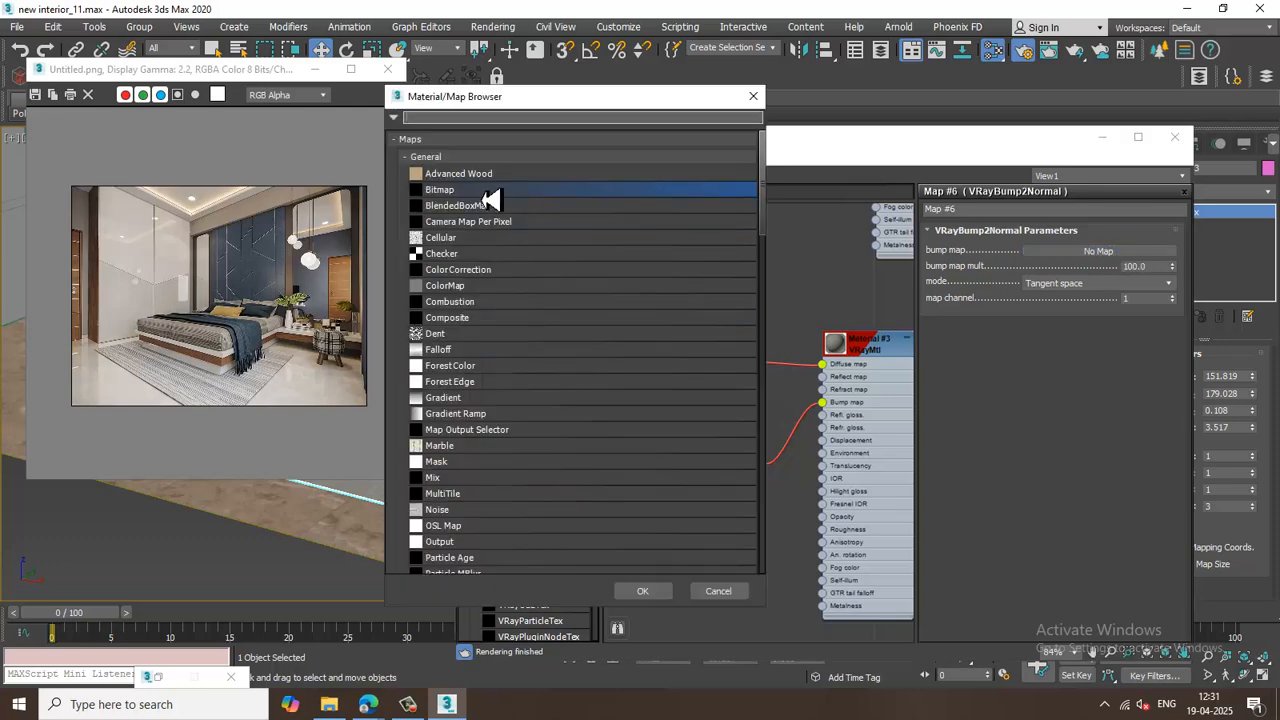
double_click(484, 193)
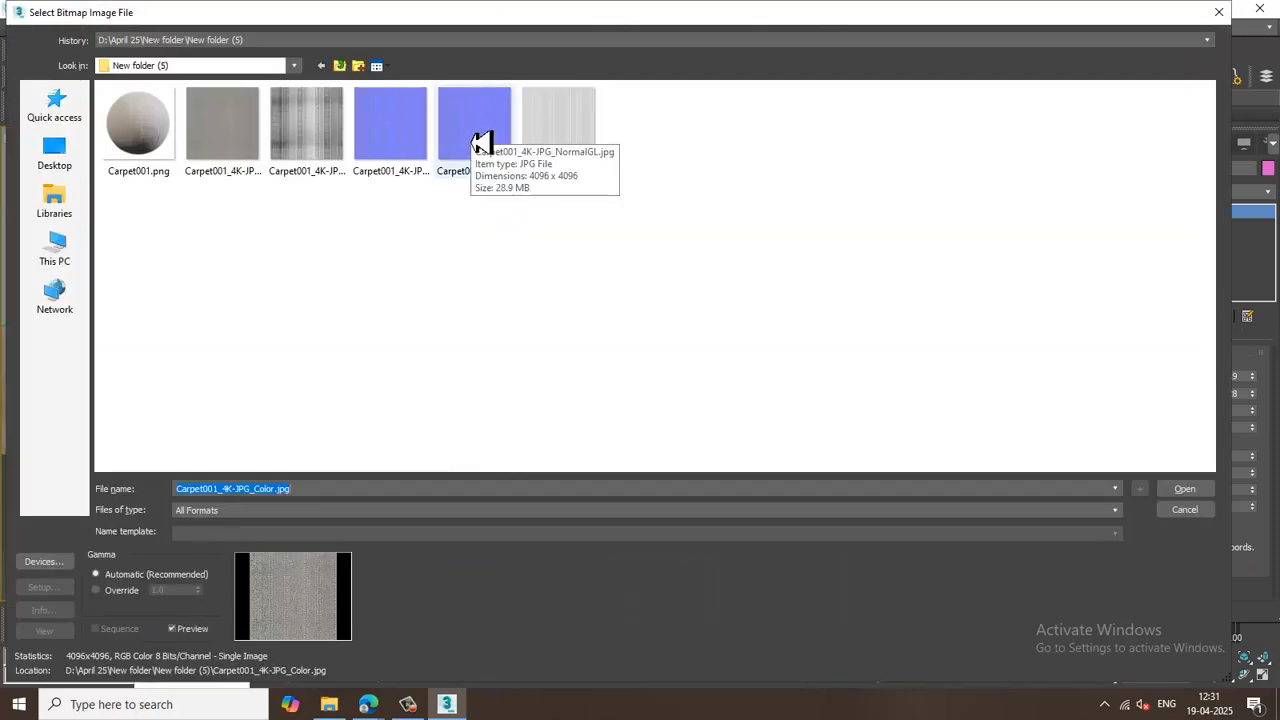
left_click(411, 133)
double_click(410, 133)
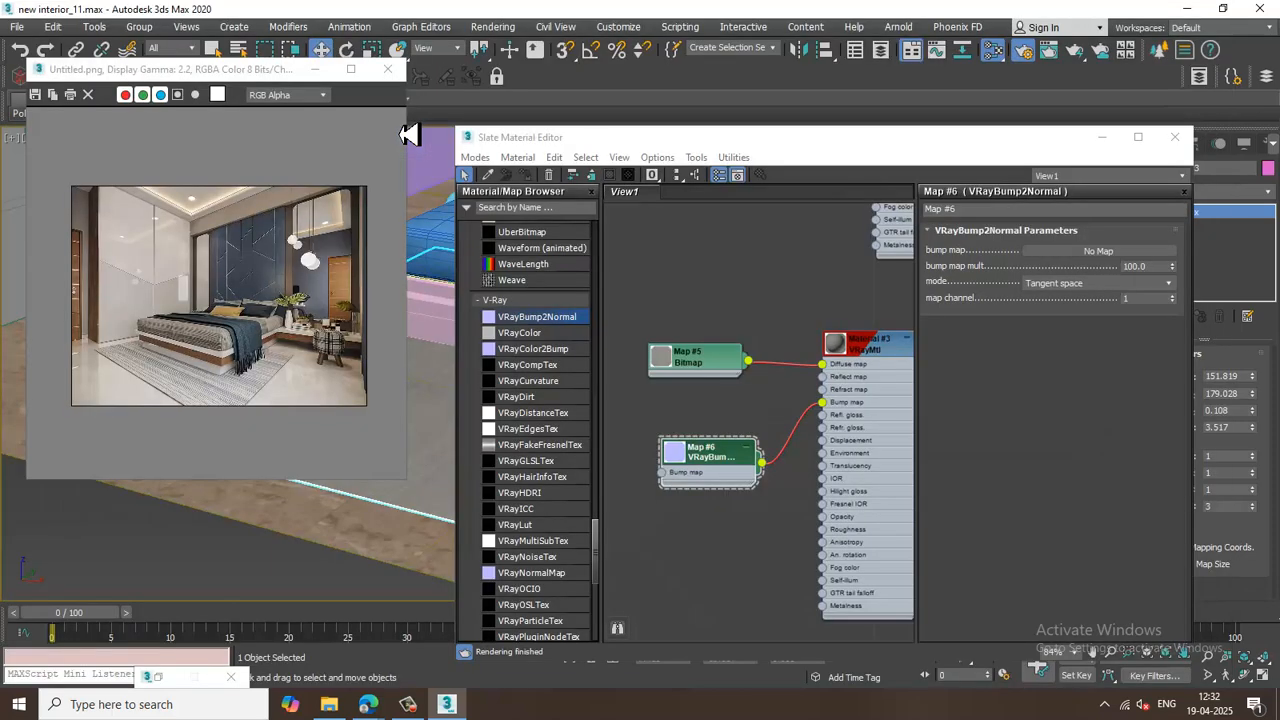
Inspect the carpet bitmap nodes' coordinates and the rug's texture in the viewport.
double_click(707, 512)
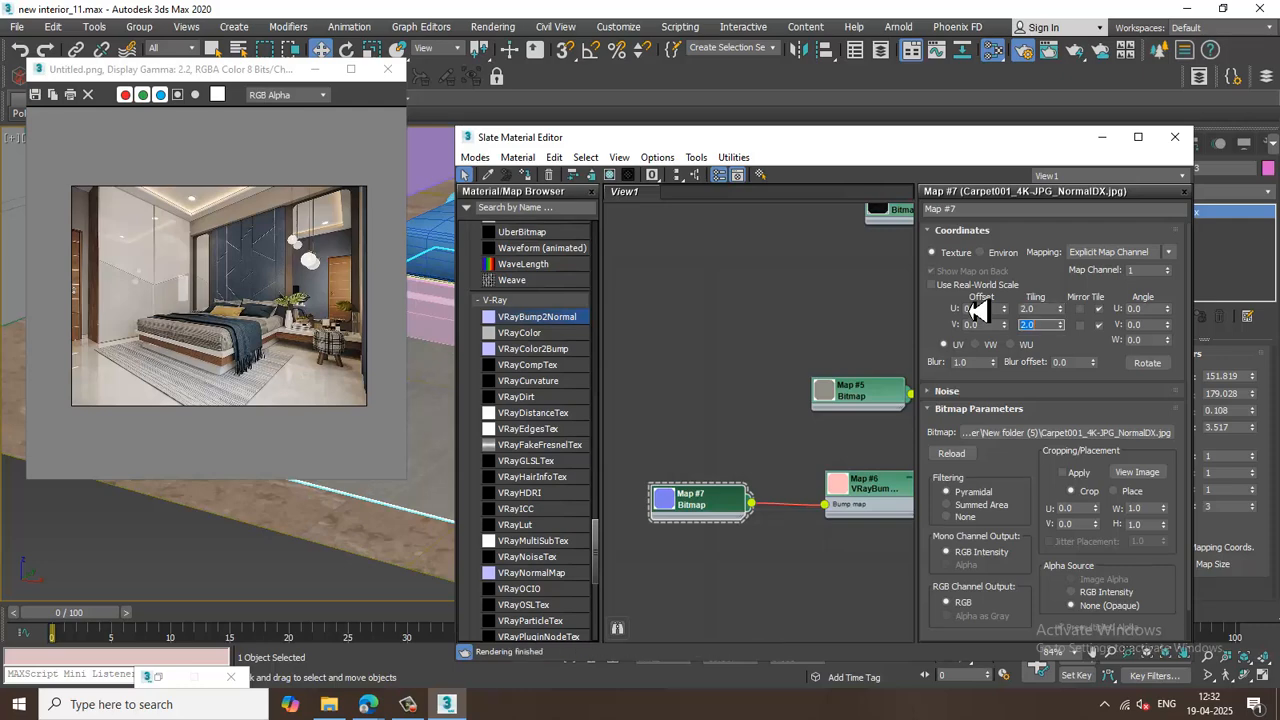
double_click(858, 403)
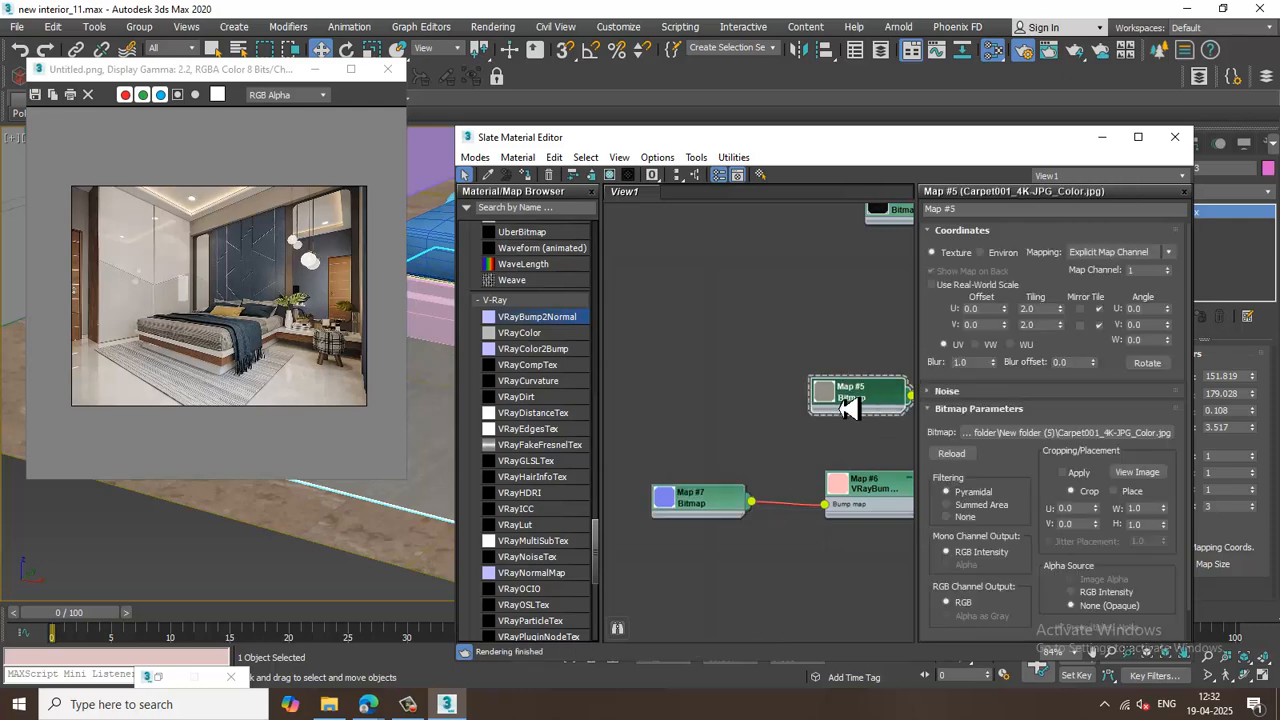
middle_click_drag(856, 404, 690, 392)
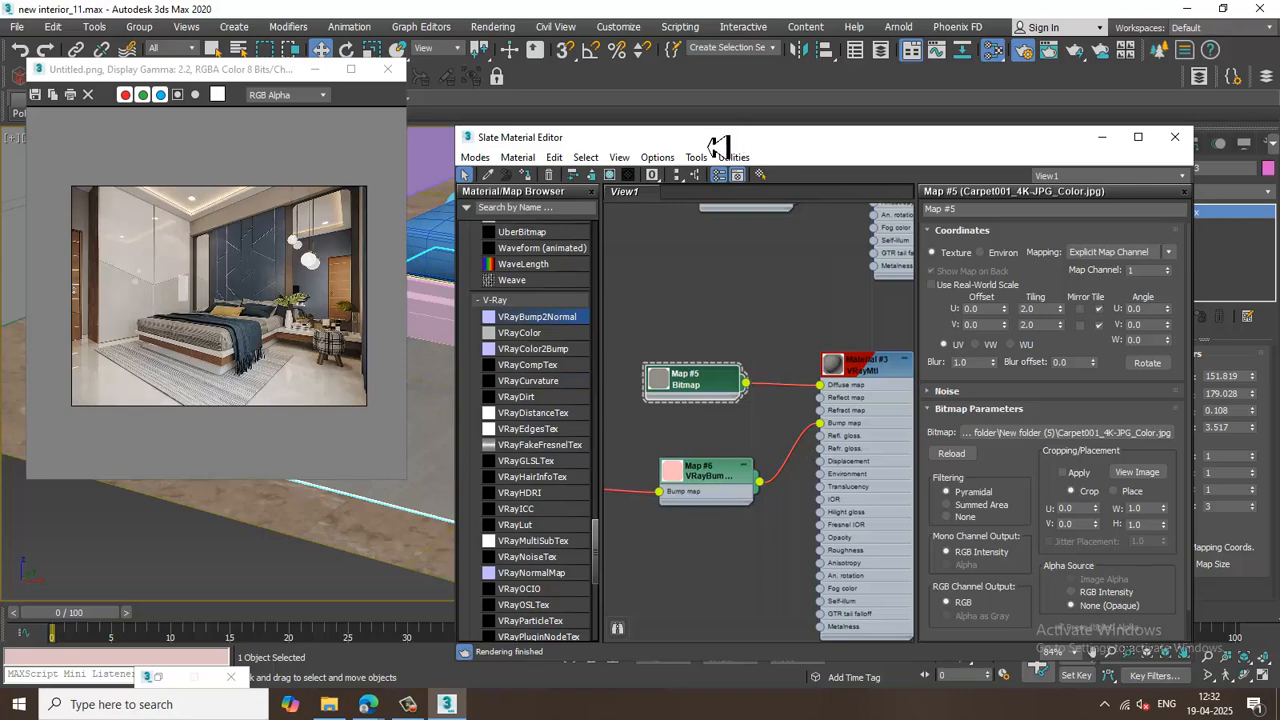
left_click_drag(723, 140, 928, 301)
middle_click_drag(621, 475, 592, 426, "alt")
scroll(569, 440, "up", 4)
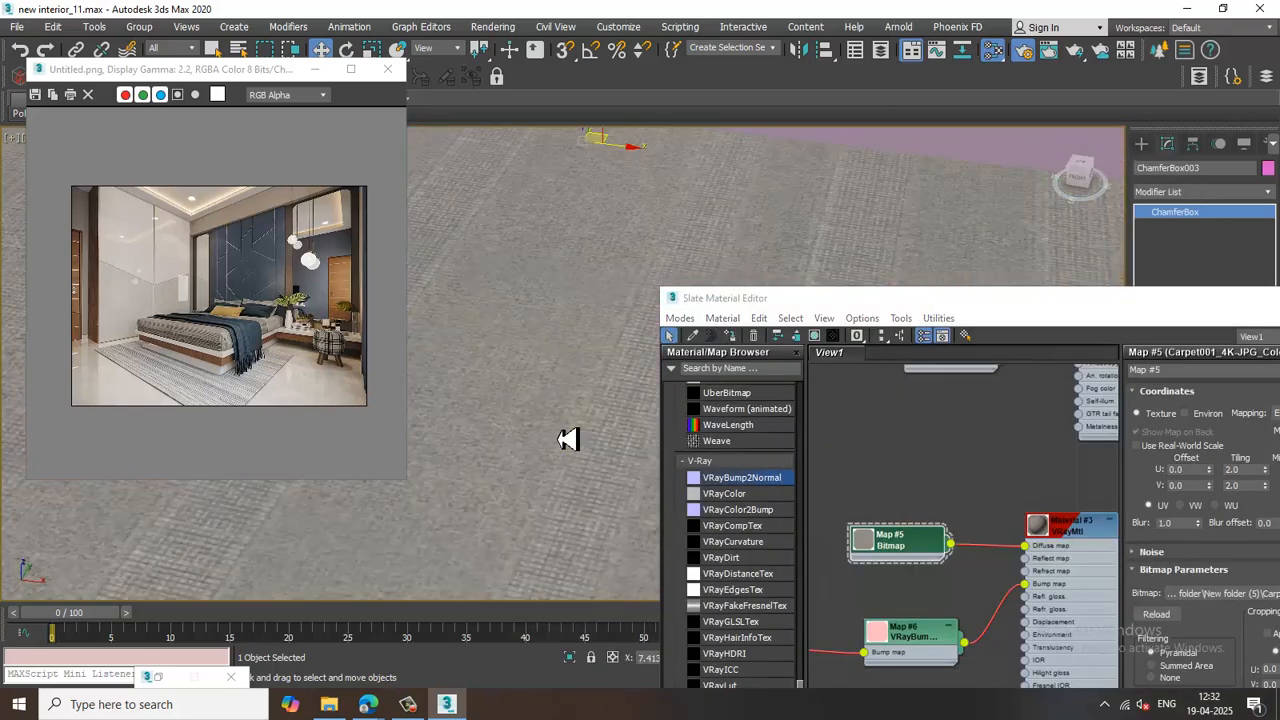
scroll(564, 440, "down", 3)
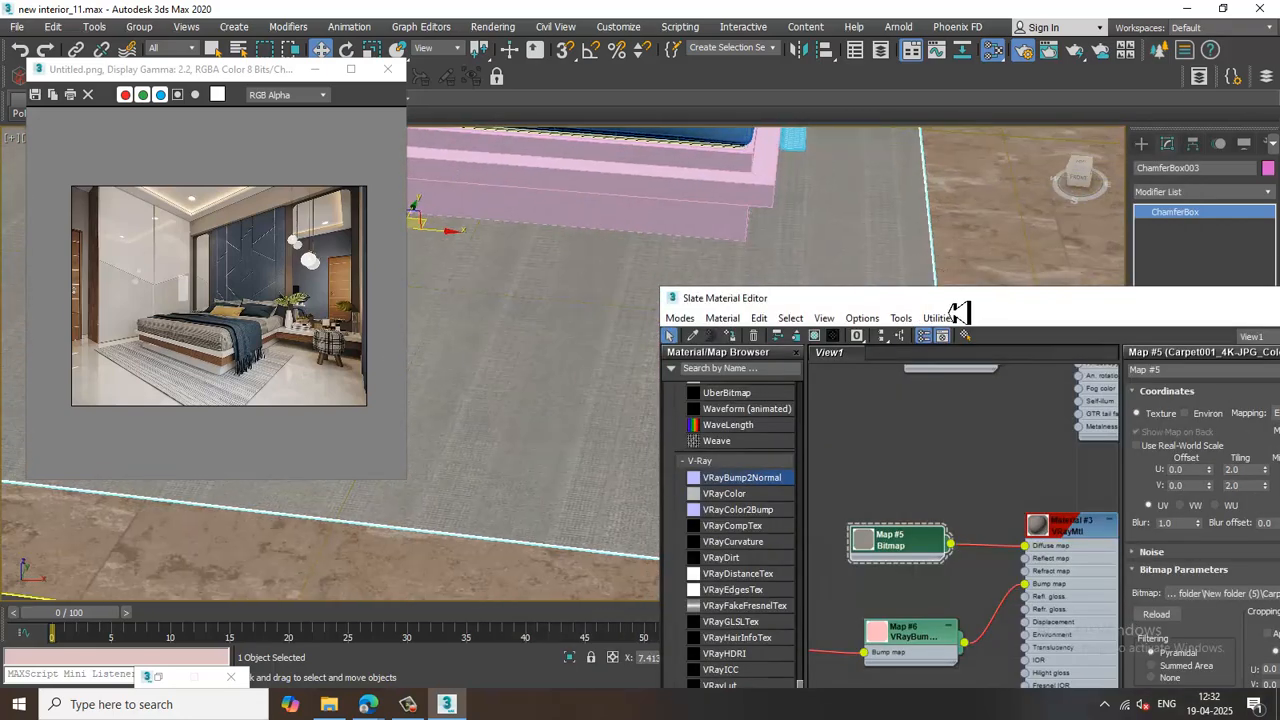
Load Carpet001_4K-JPG_Roughness.jpg as a bitmap in the rug material's roughness map slot and open its settings.
left_click_drag(960, 300, 680, 91)
middle_click_drag(800, 398, 757, 351)
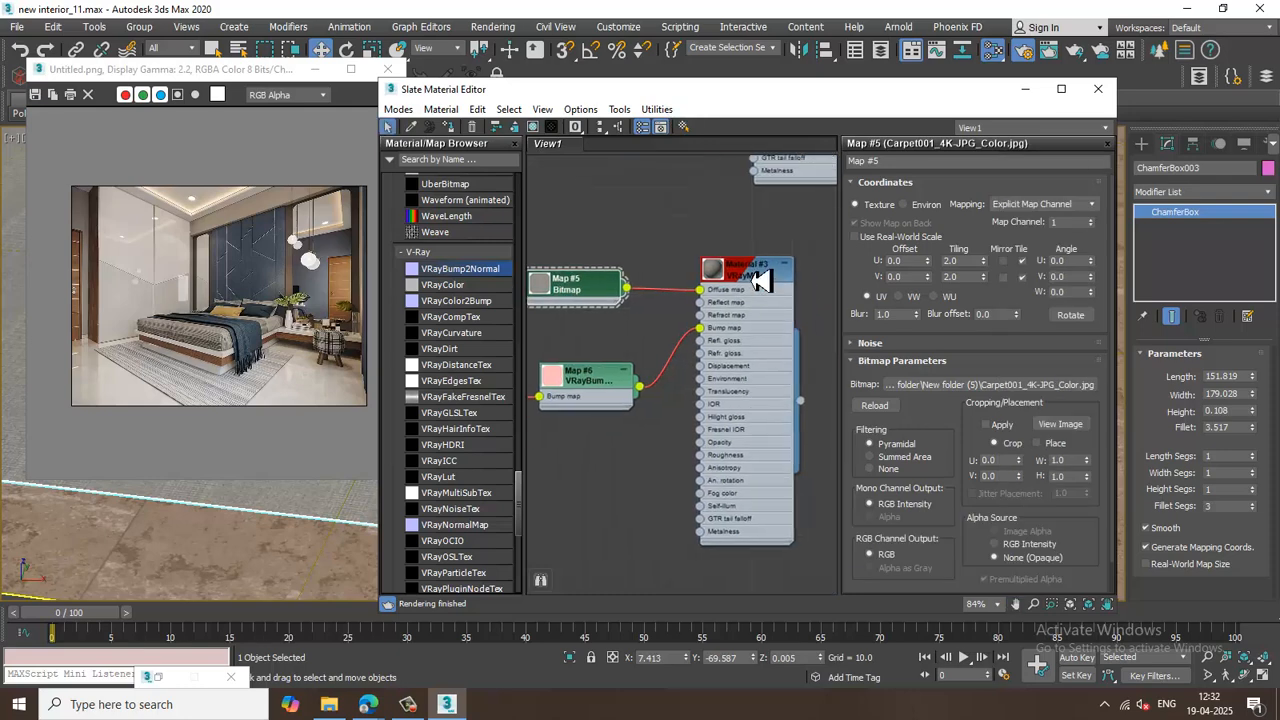
double_click(760, 281)
left_click(412, 705)
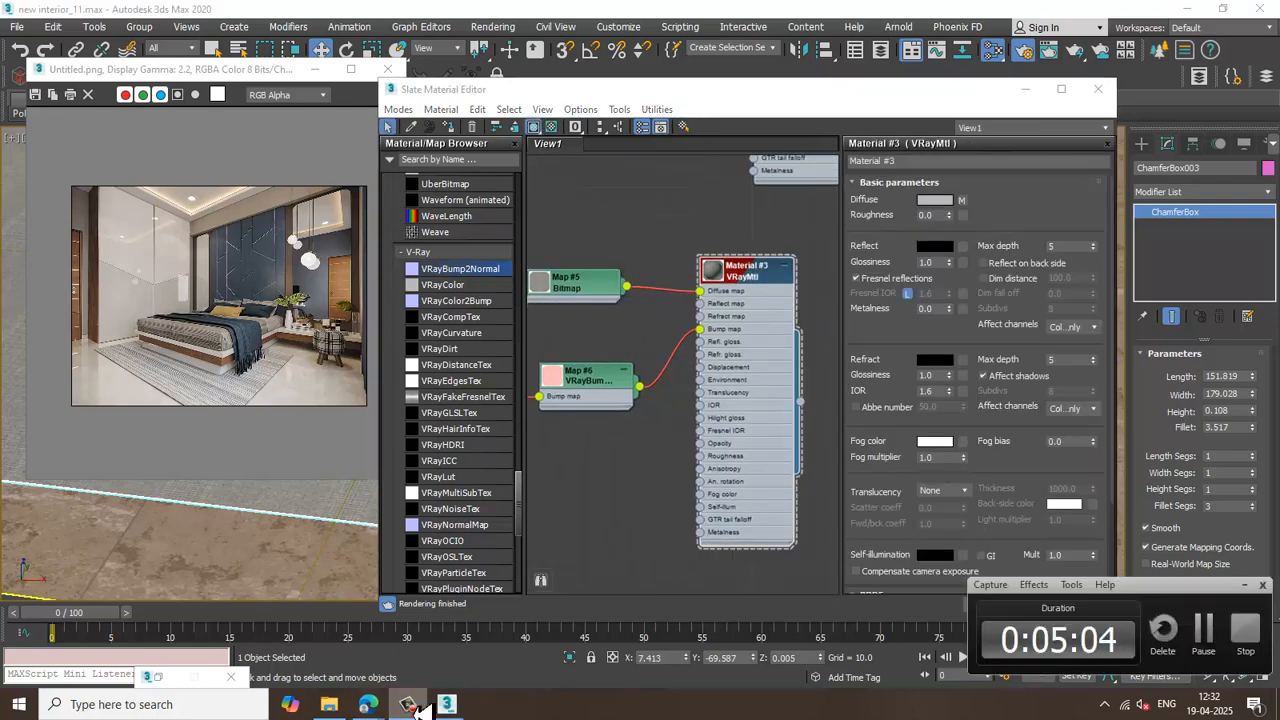
left_click(412, 705)
left_click_drag(1027, 510, 1020, 287)
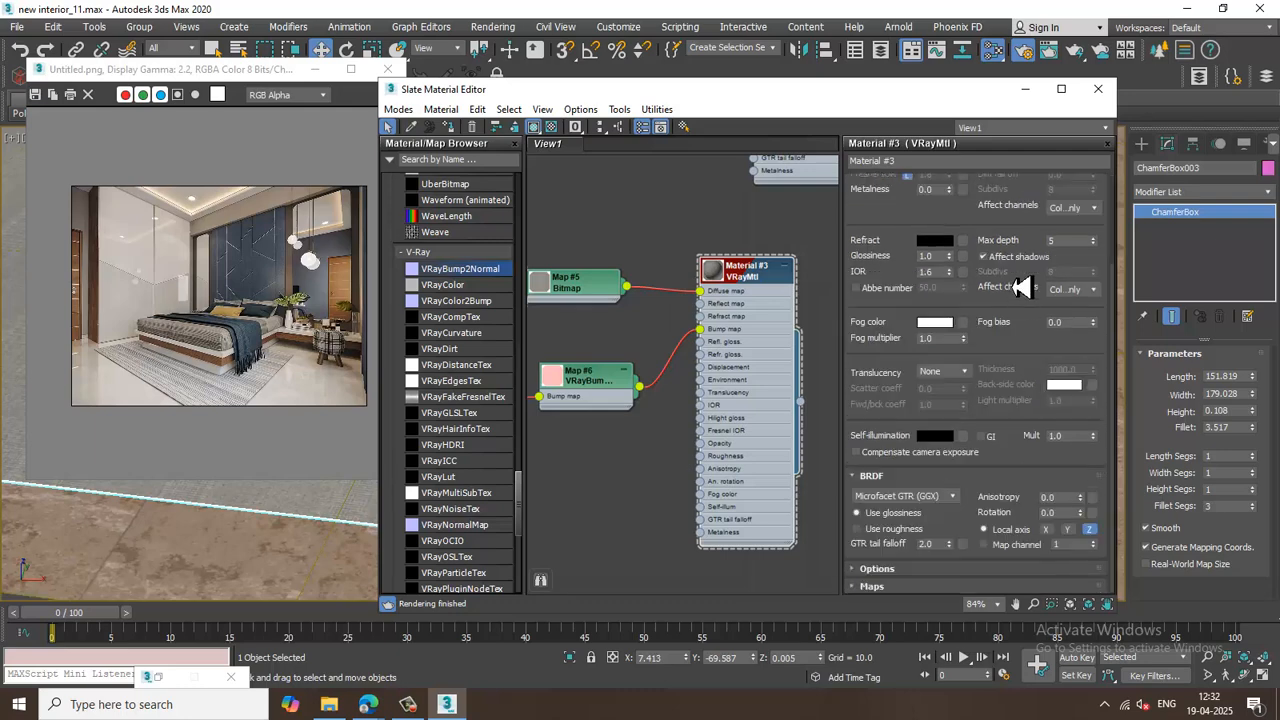
left_click(957, 594)
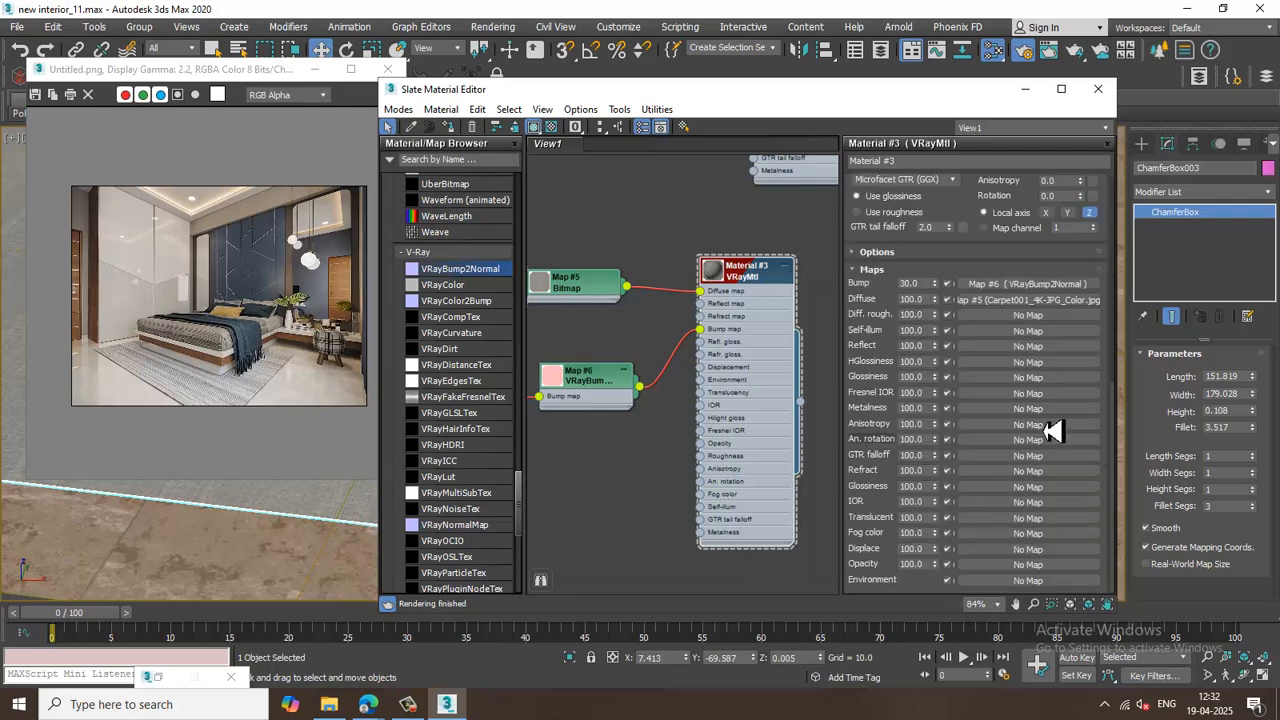
left_click(1027, 316)
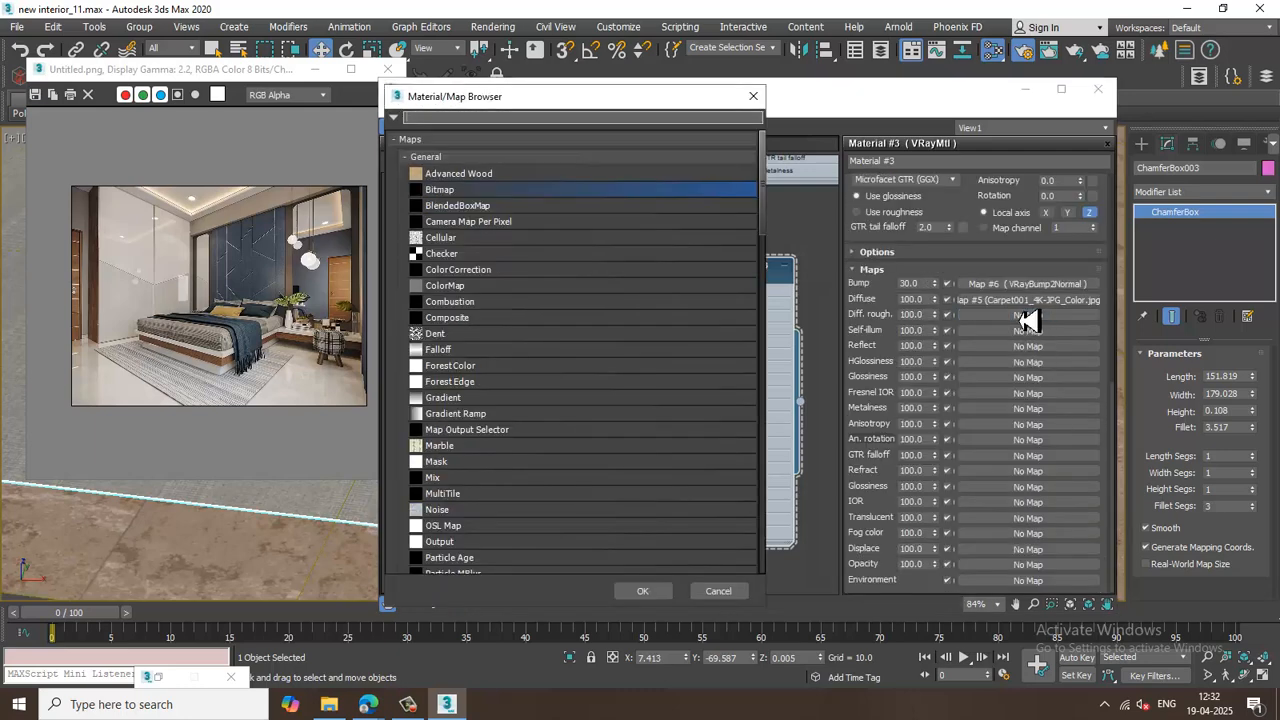
double_click(530, 191)
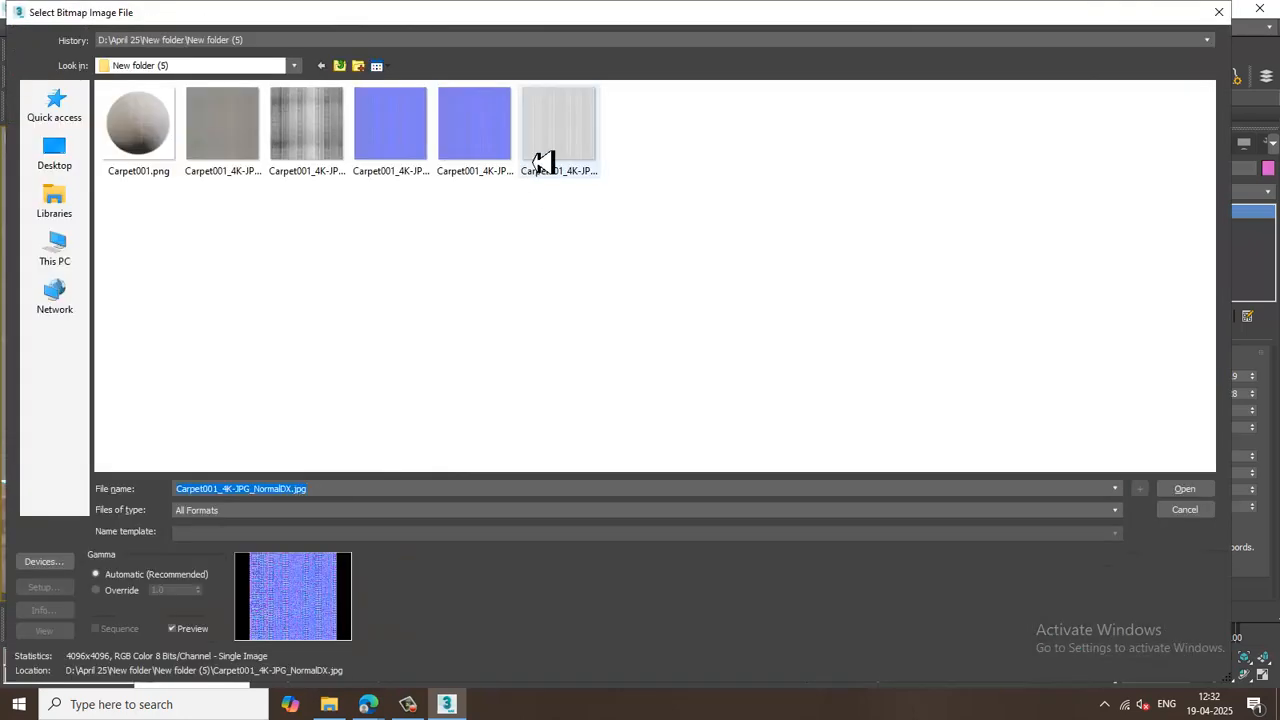
double_click(543, 158)
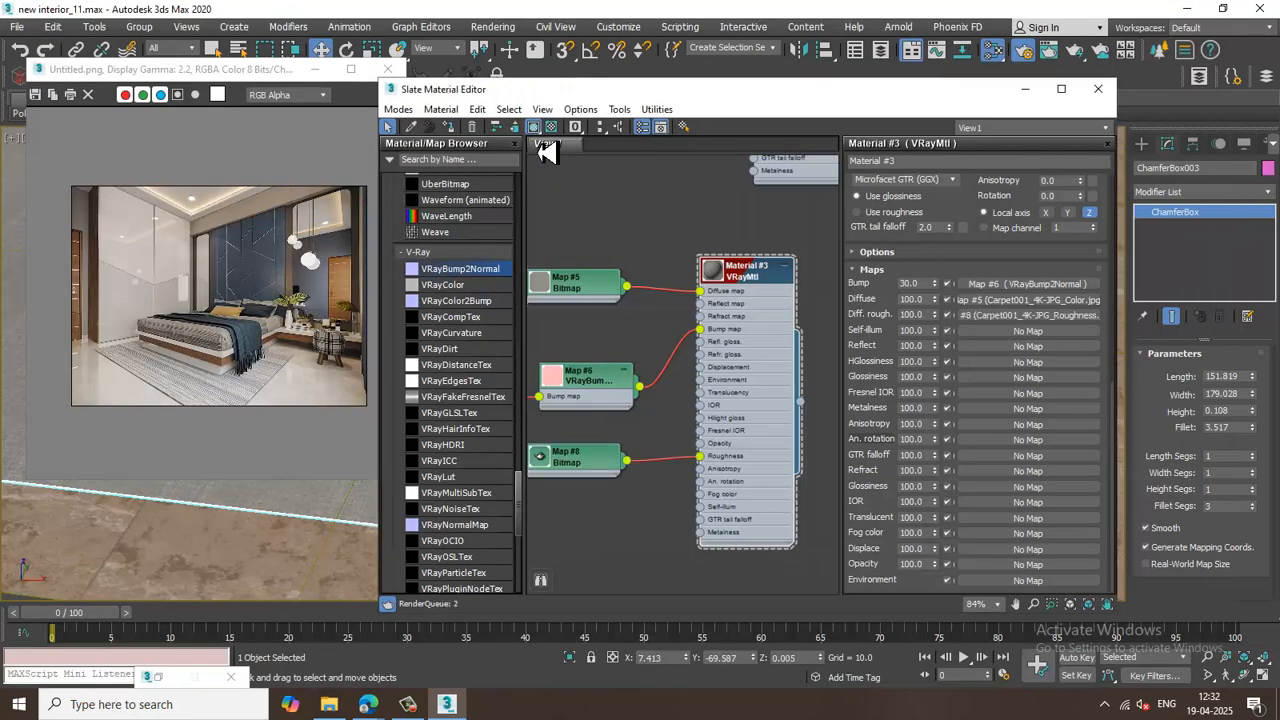
left_click(1020, 315)
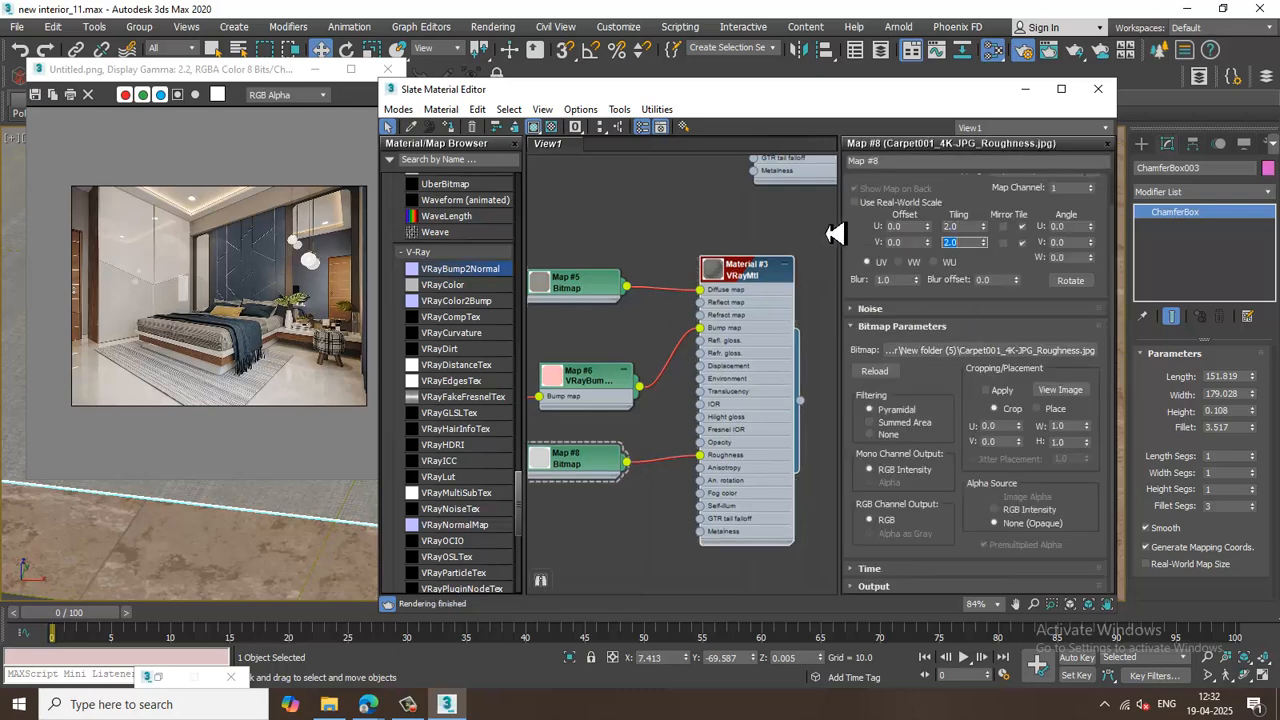
Select the bedsheet draped over the bed.
left_click(1025, 89)
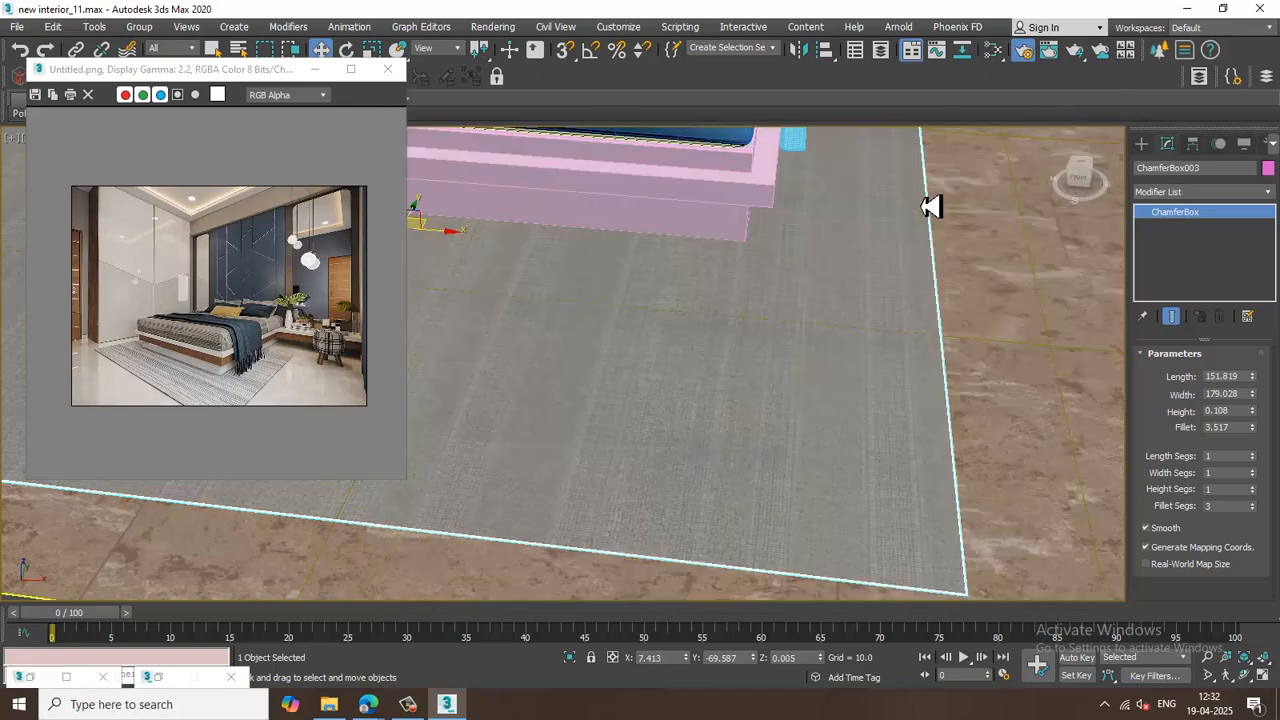
scroll(717, 405, "down", 5)
middle_click_drag(726, 403, 826, 459, "alt")
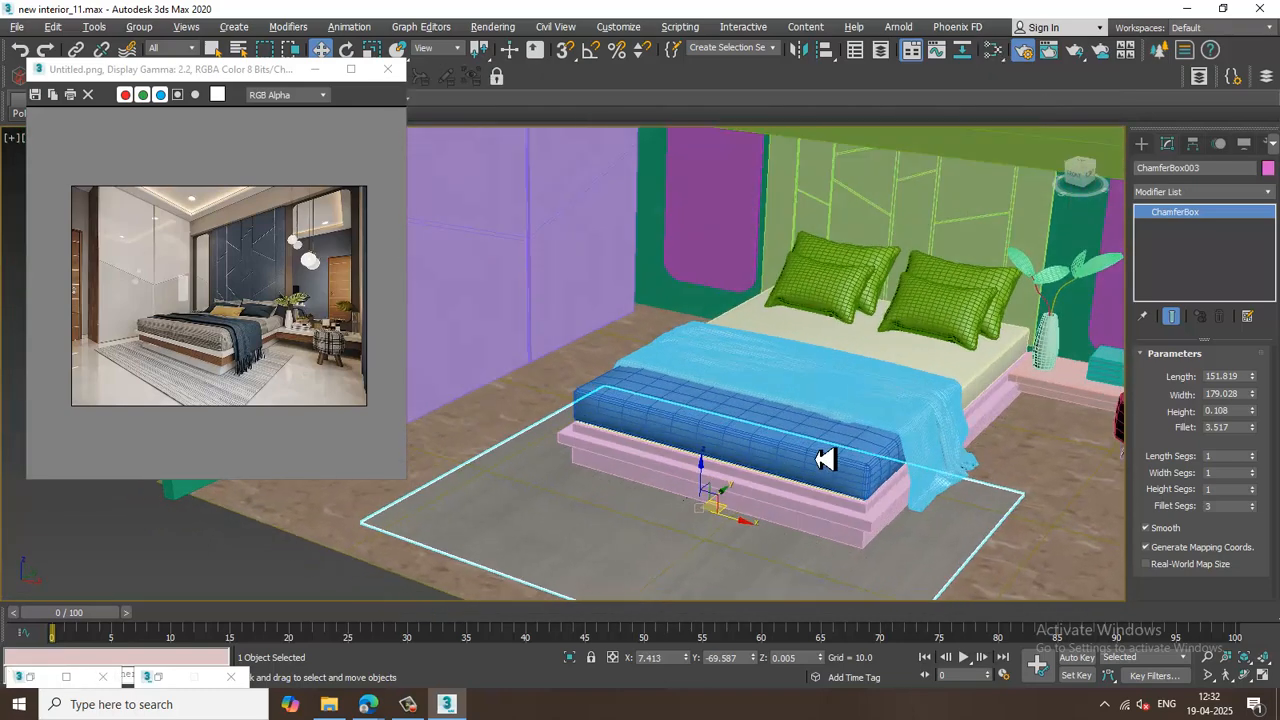
scroll(723, 429, "up", 5)
left_click(891, 343)
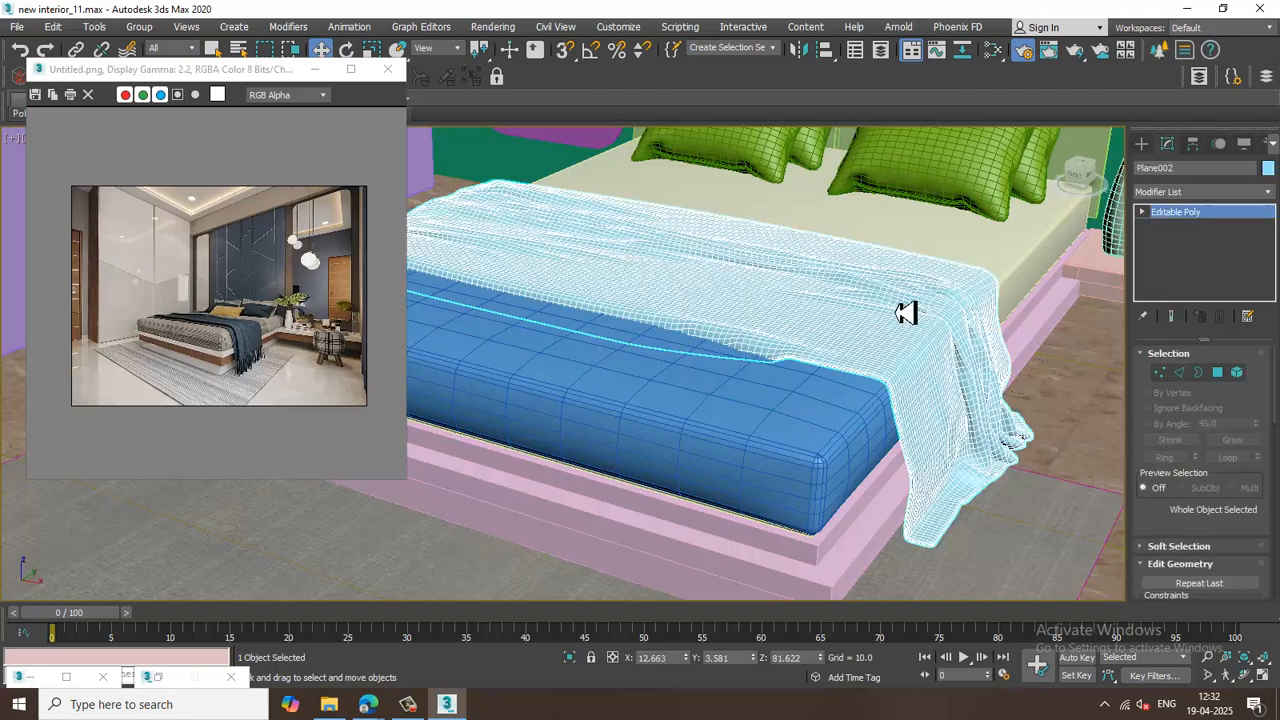
Create a new VRayMtl material node in the Slate Material Editor.
key("m")
middle_click_drag(695, 521, 722, 308)
scroll(477, 357, "up", 15)
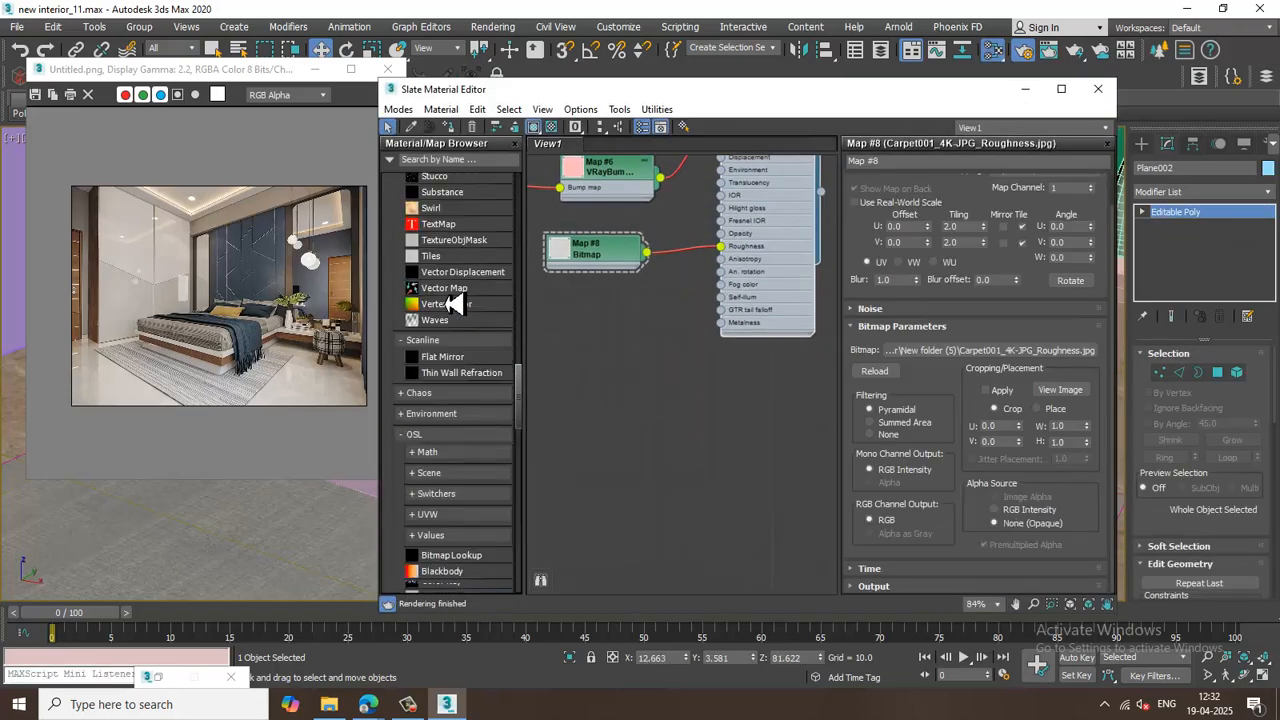
scroll(455, 305, "up", 20)
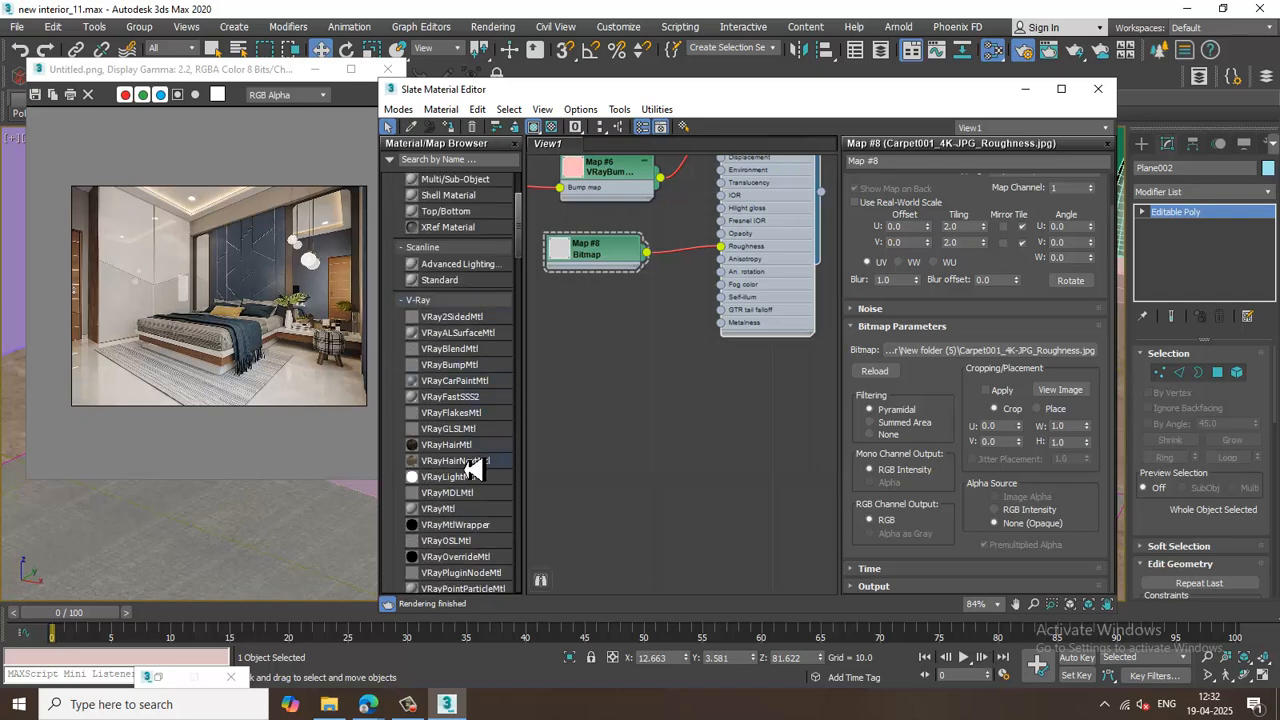
left_click_drag(460, 514, 718, 436)
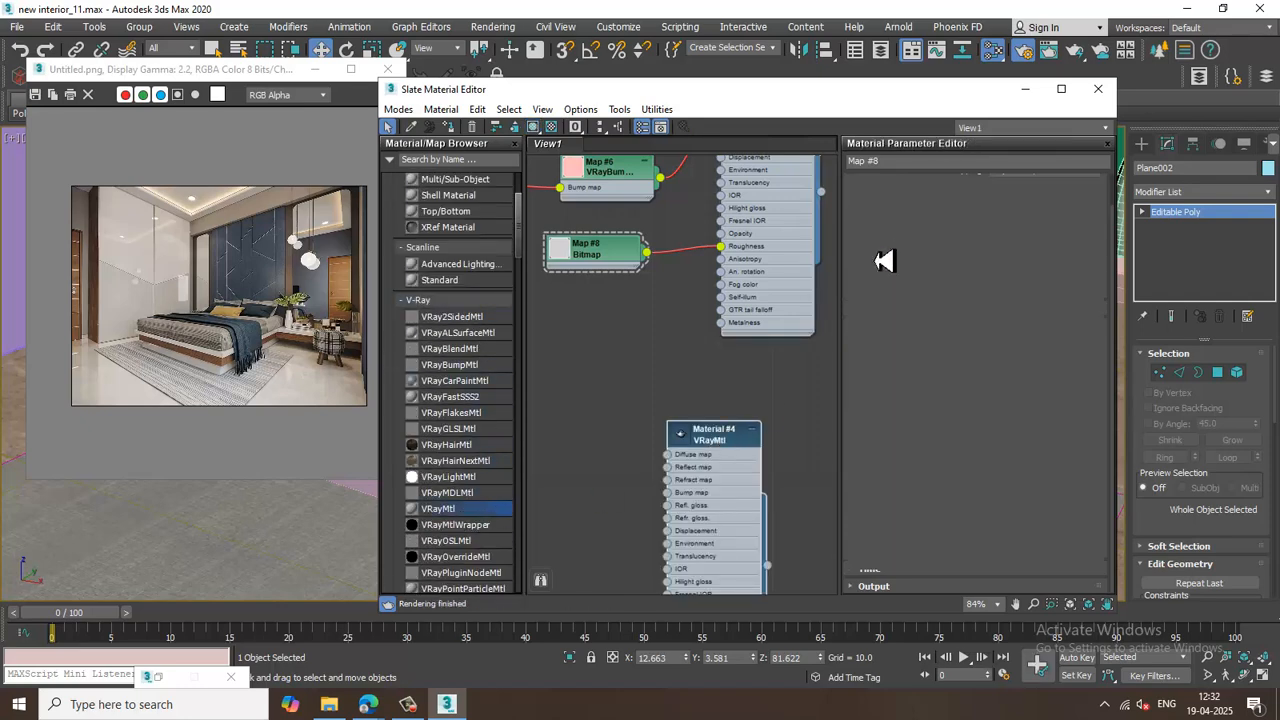
Load Fabric003_6K_Color.jpg from New folder (3) as the new material's diffuse bitmap.
left_click(962, 213)
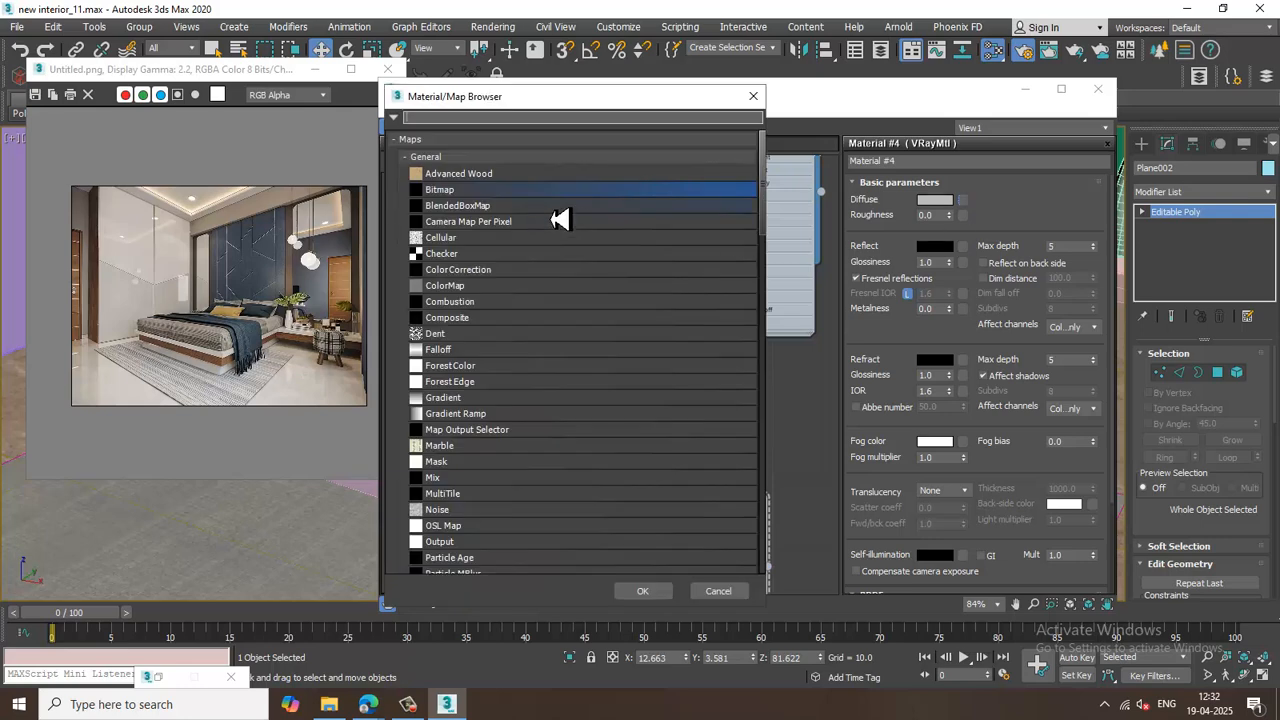
double_click(470, 192)
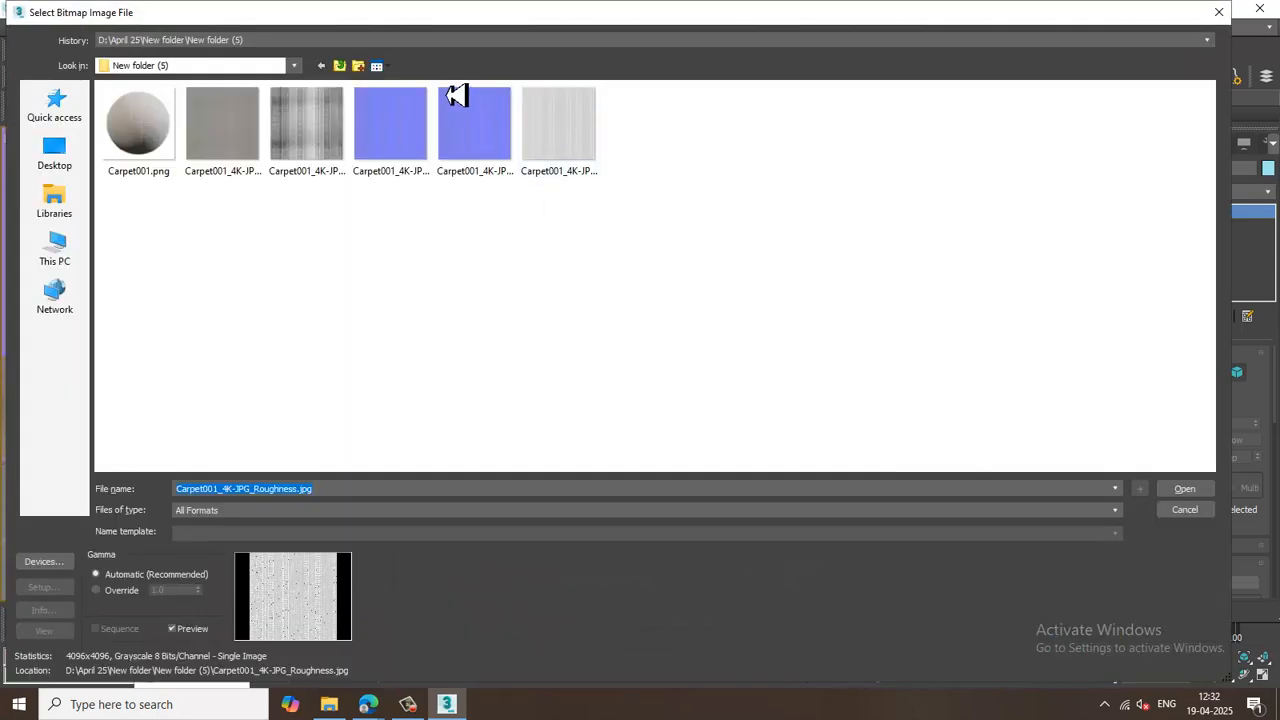
left_click(341, 67)
double_click(213, 298)
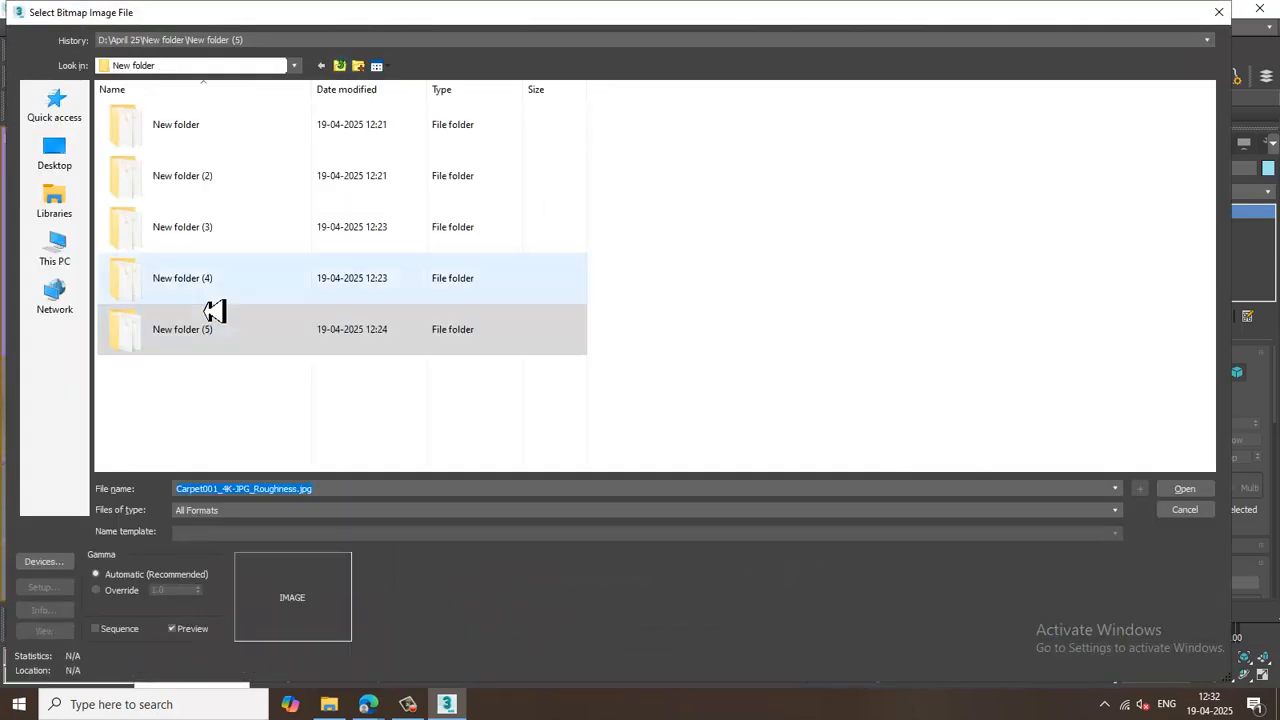
left_click(349, 72)
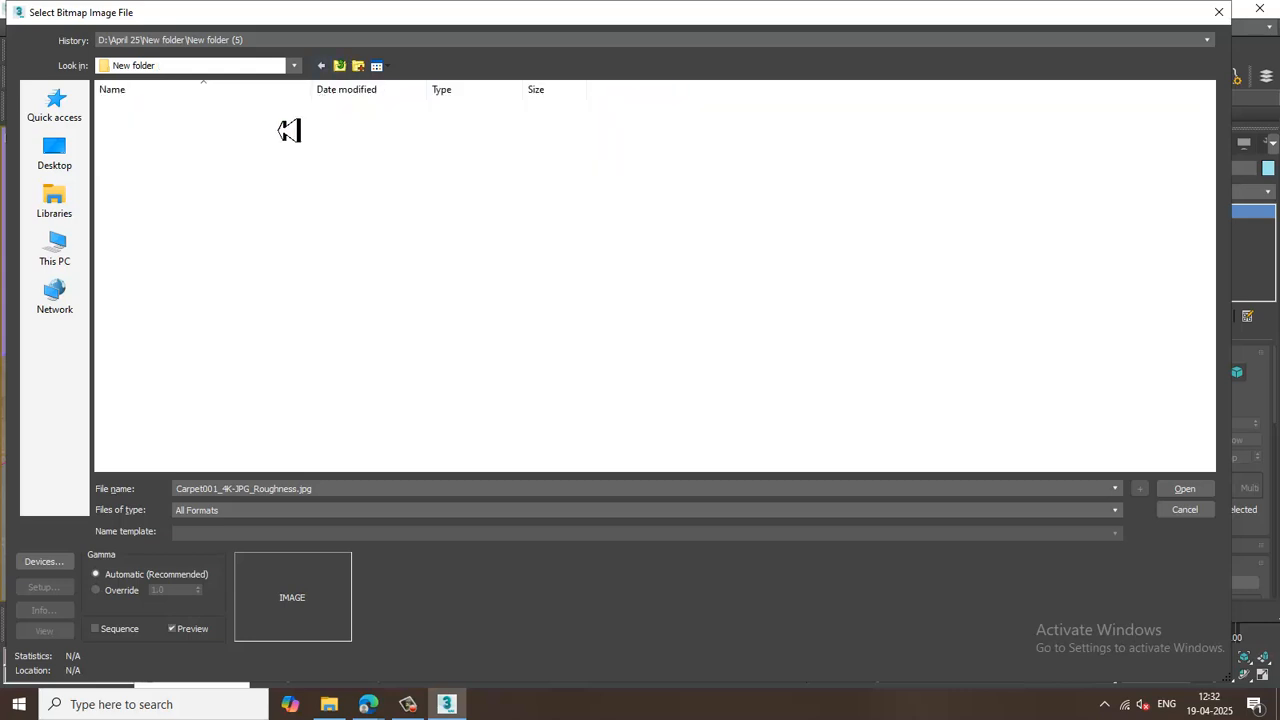
double_click(209, 252)
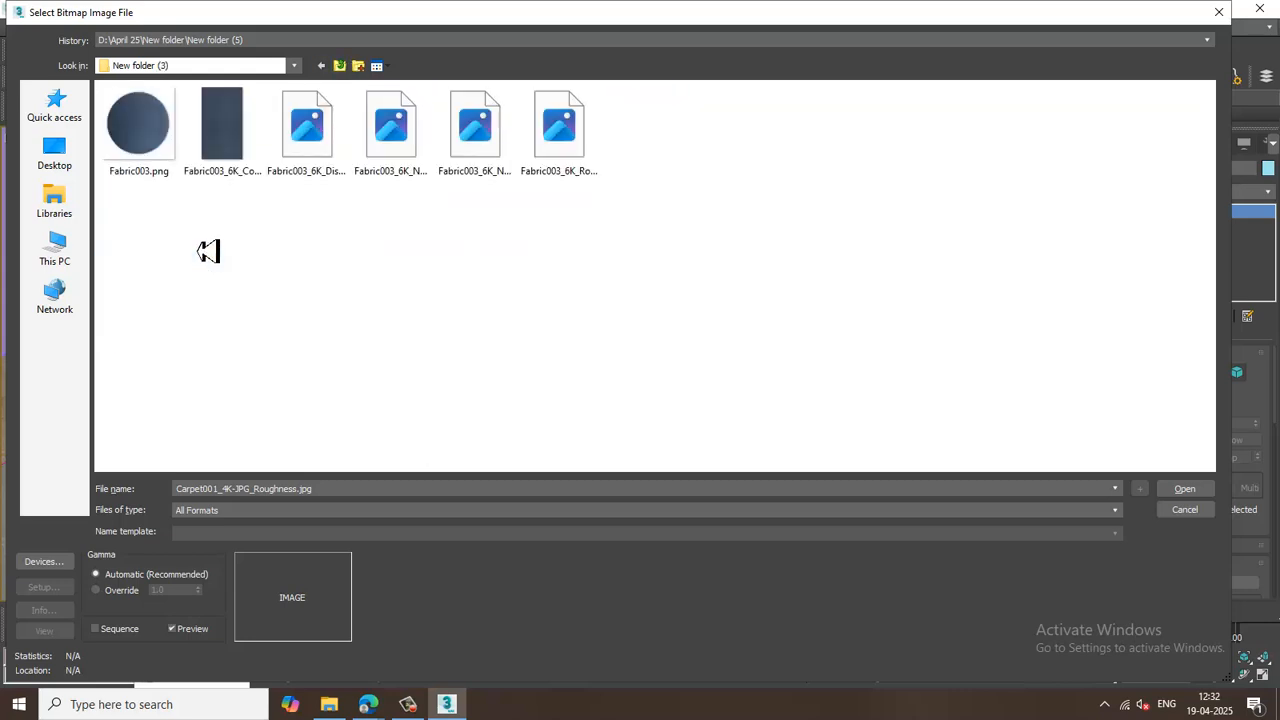
double_click(222, 125)
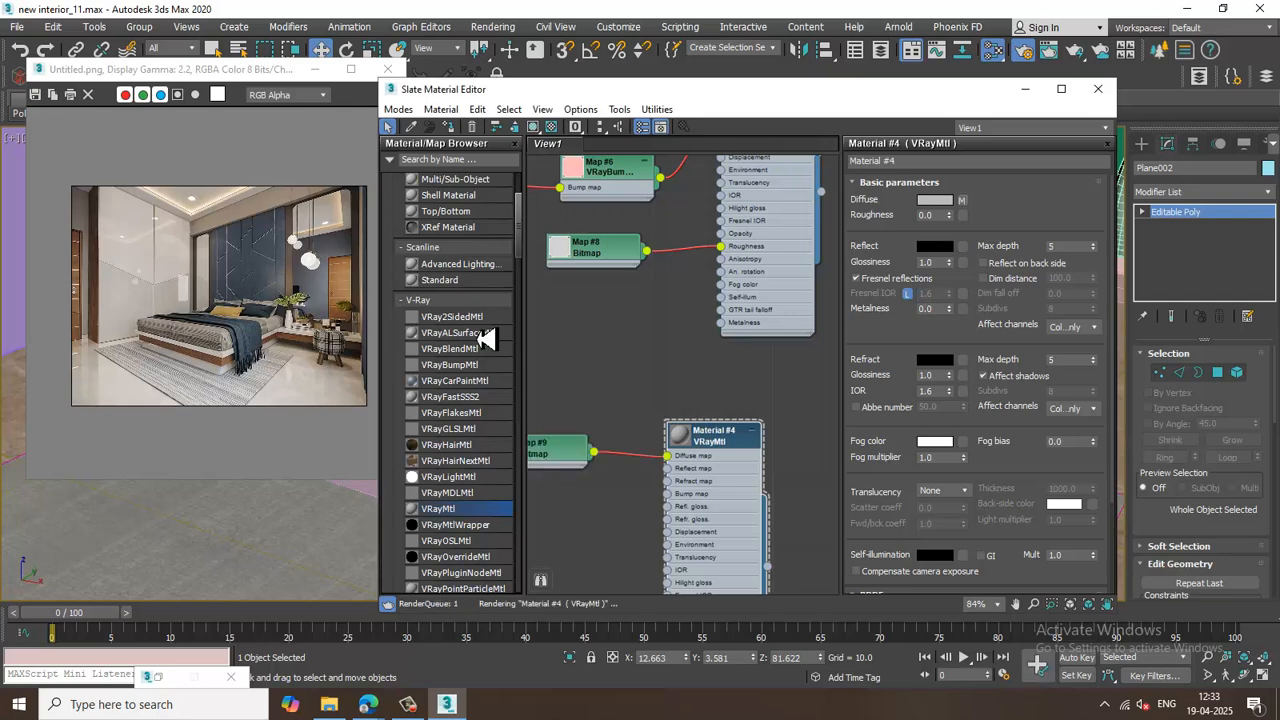
Set the fabric color map's U and V tiling to 2.
middle_click_drag(750, 415, 805, 393)
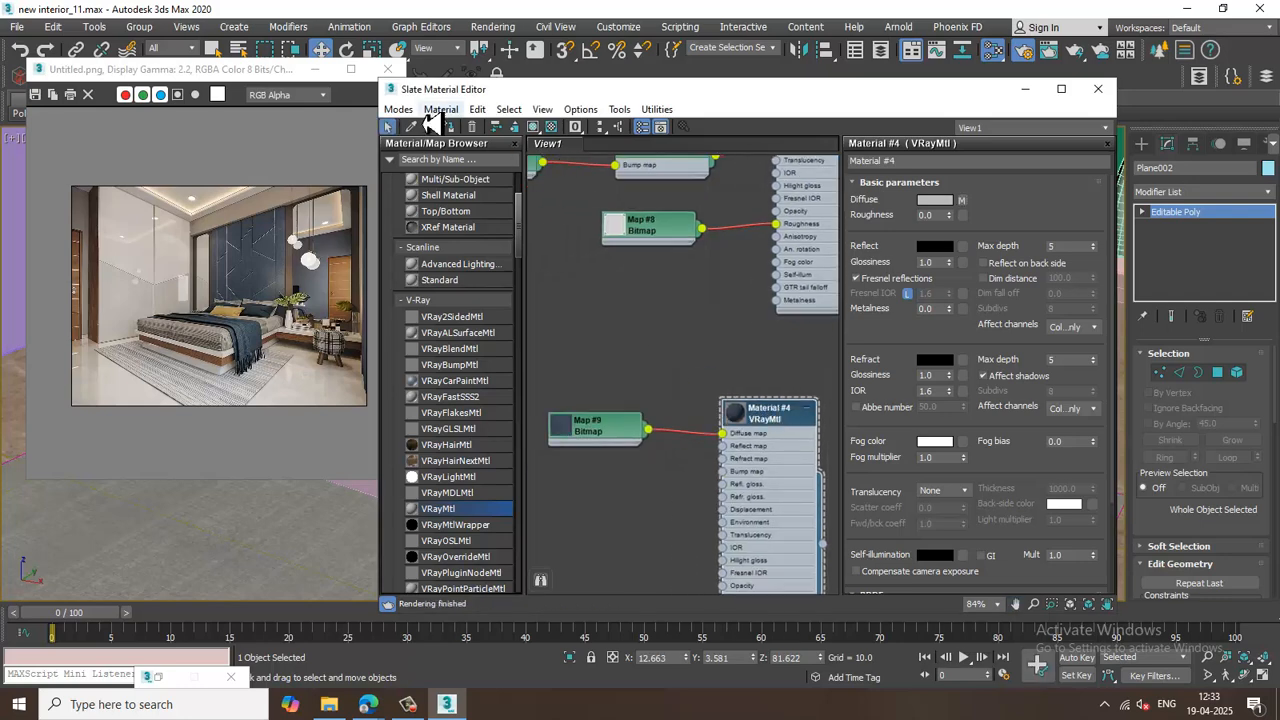
left_click_drag(700, 97, 729, 414)
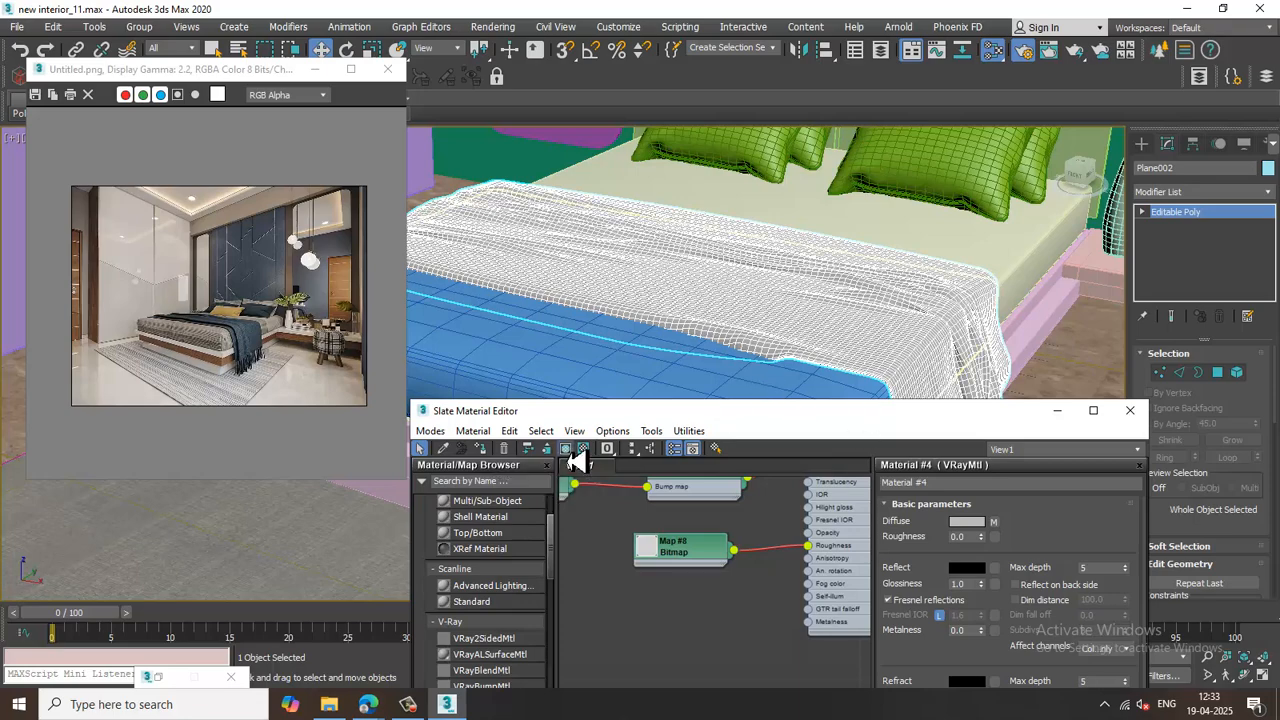
scroll(846, 331, "up", 3)
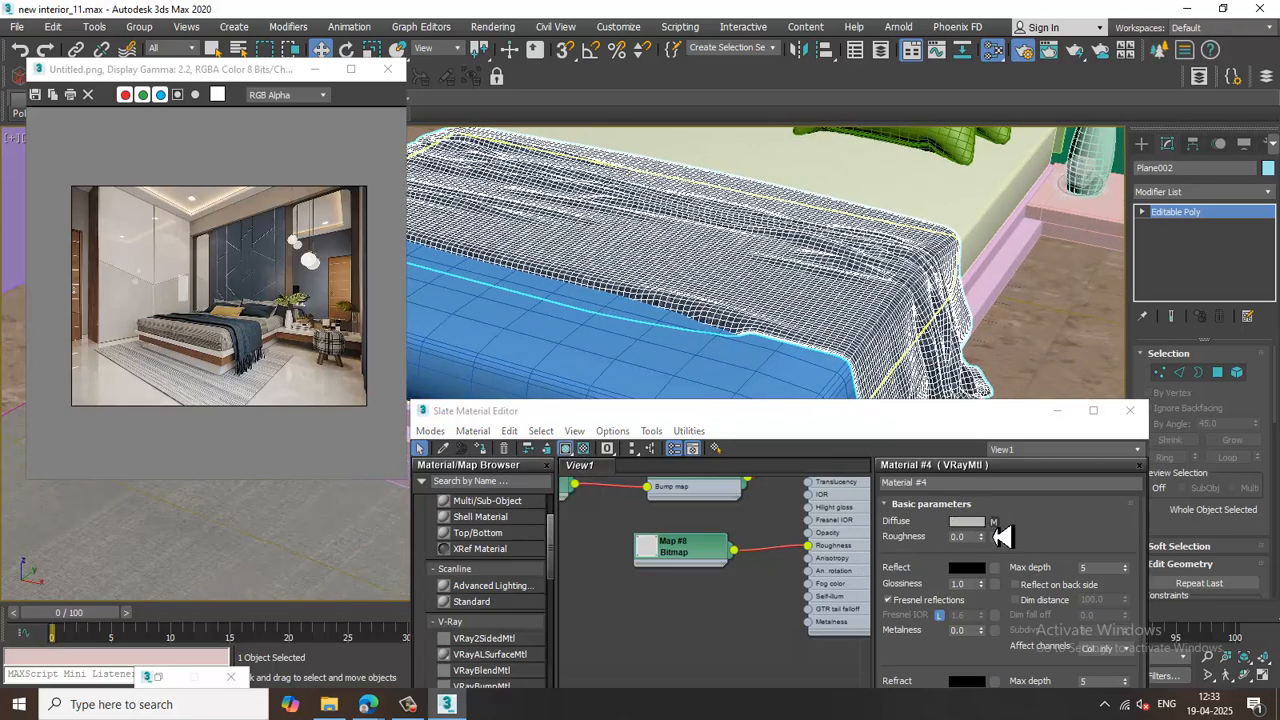
left_click(993, 522)
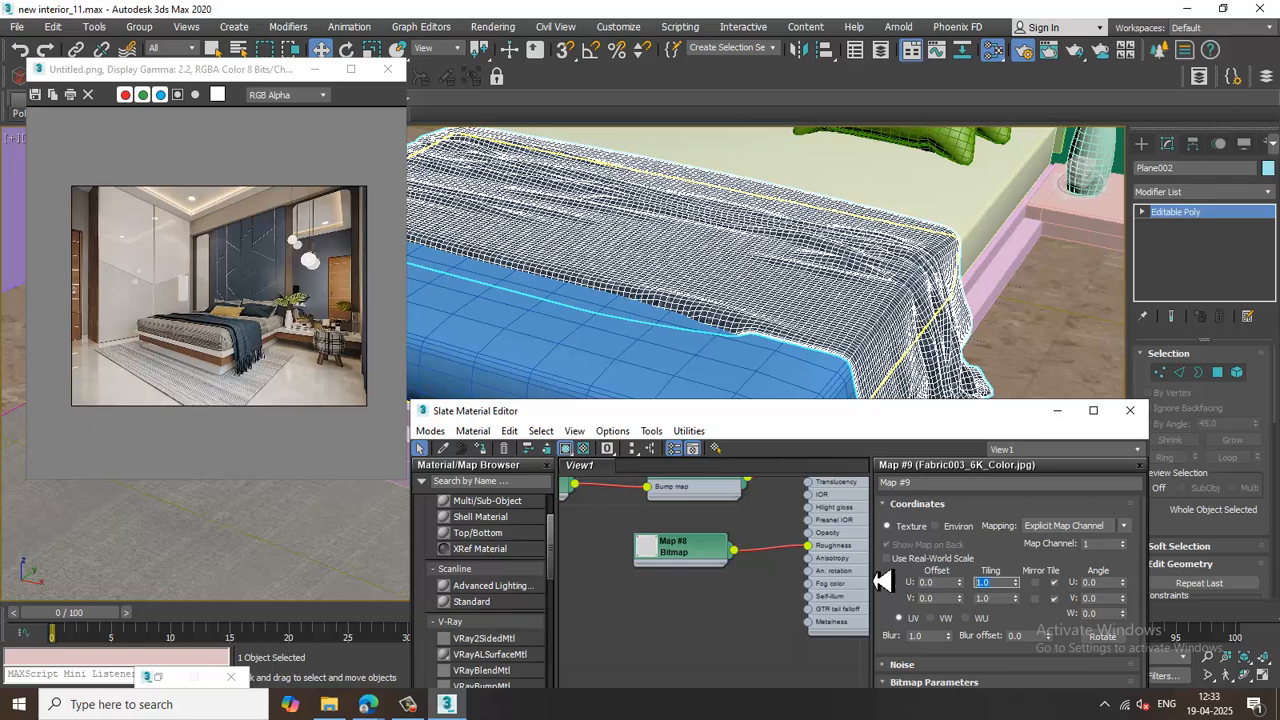
type("2")
key("Tab")
type("2")
key("Return")
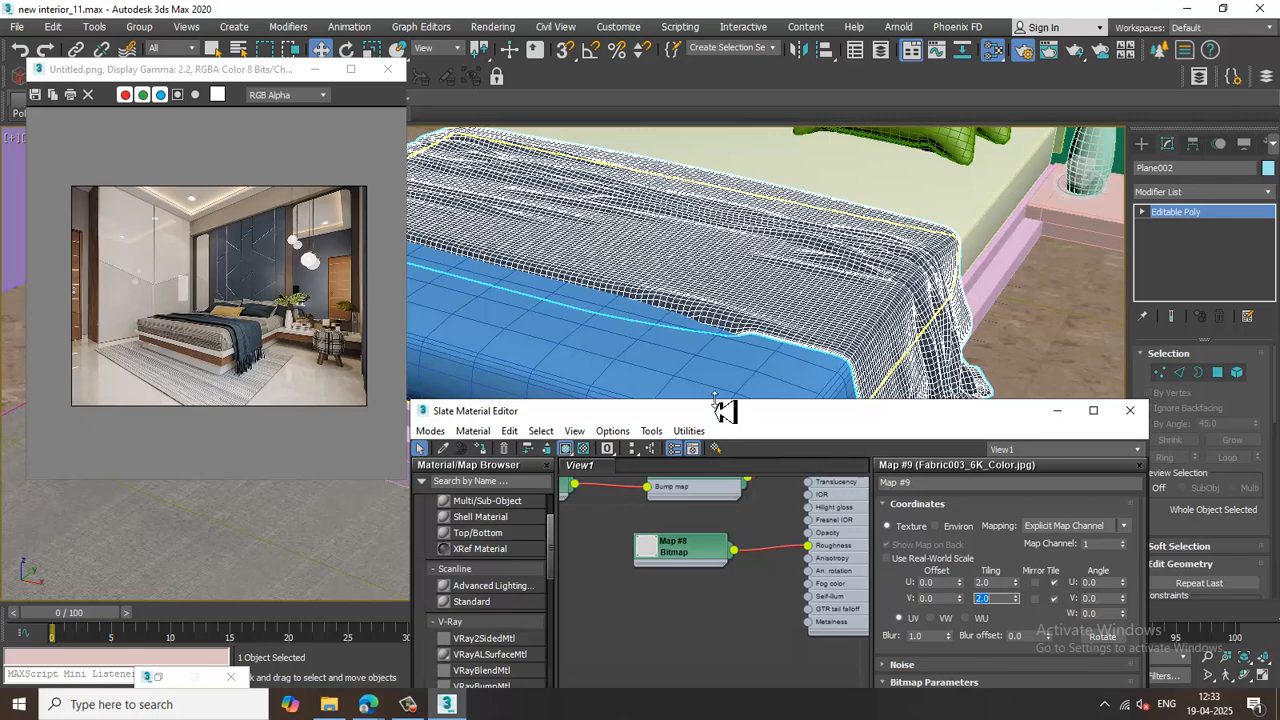
Add a UVW Map modifier with Box mapping to the bedsheet.
left_click(848, 310)
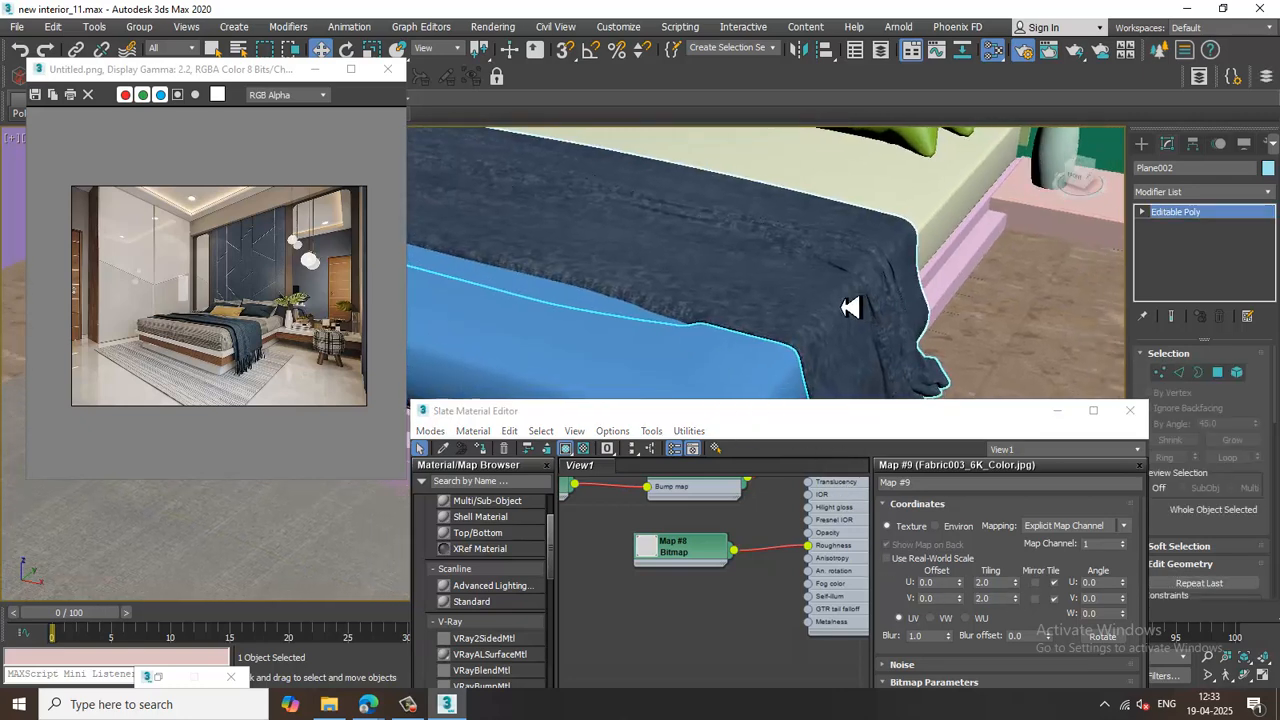
middle_click_drag(848, 310, 771, 303)
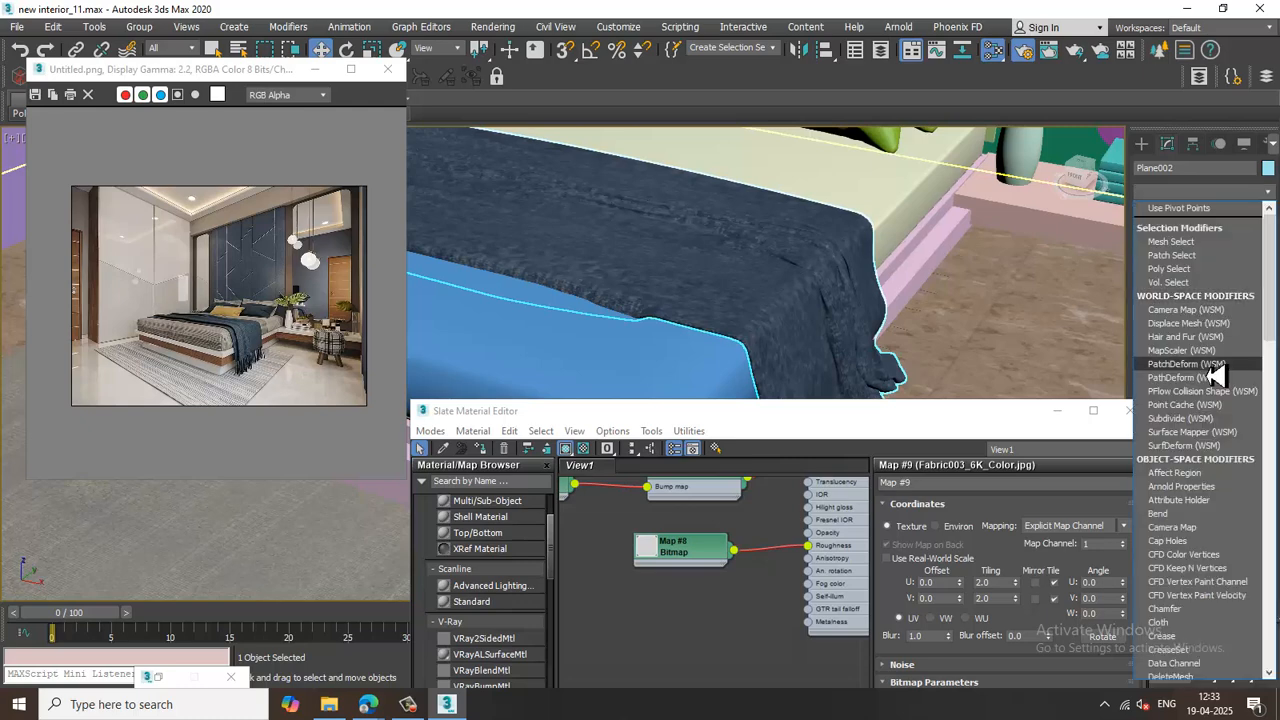
scroll(1215, 375, "down", 15)
left_click(1217, 537)
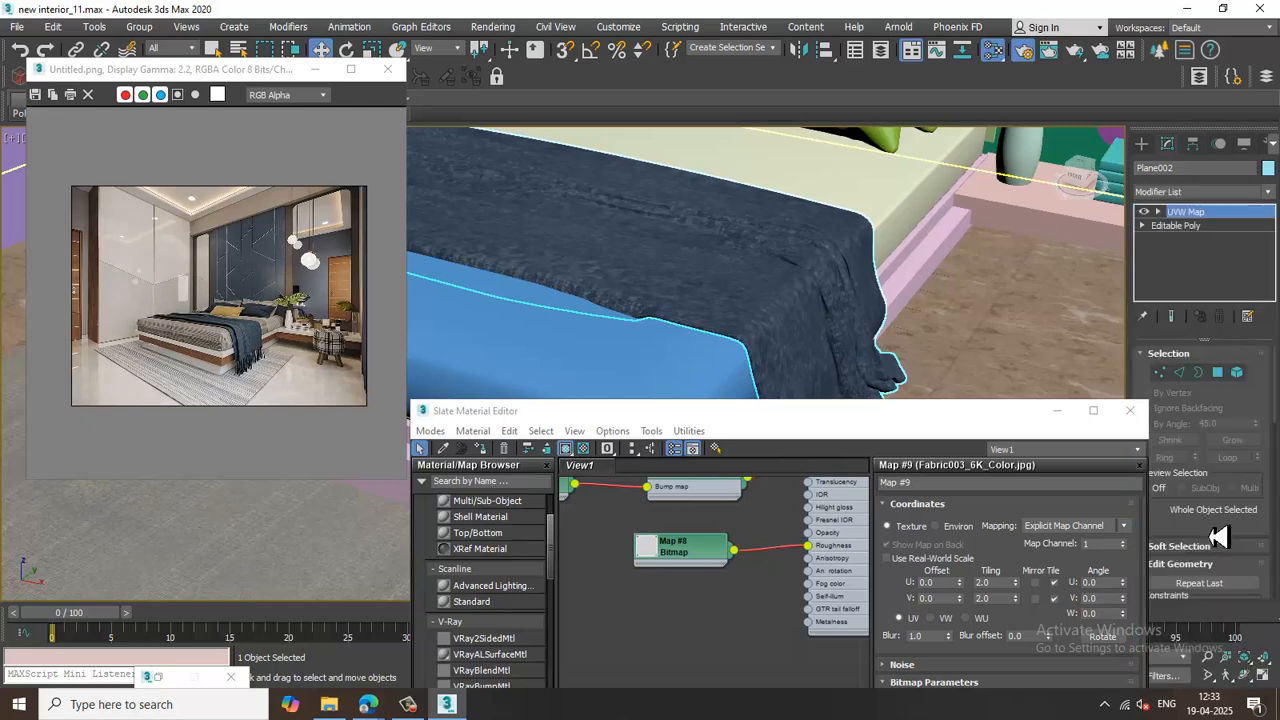
left_click(1185, 449)
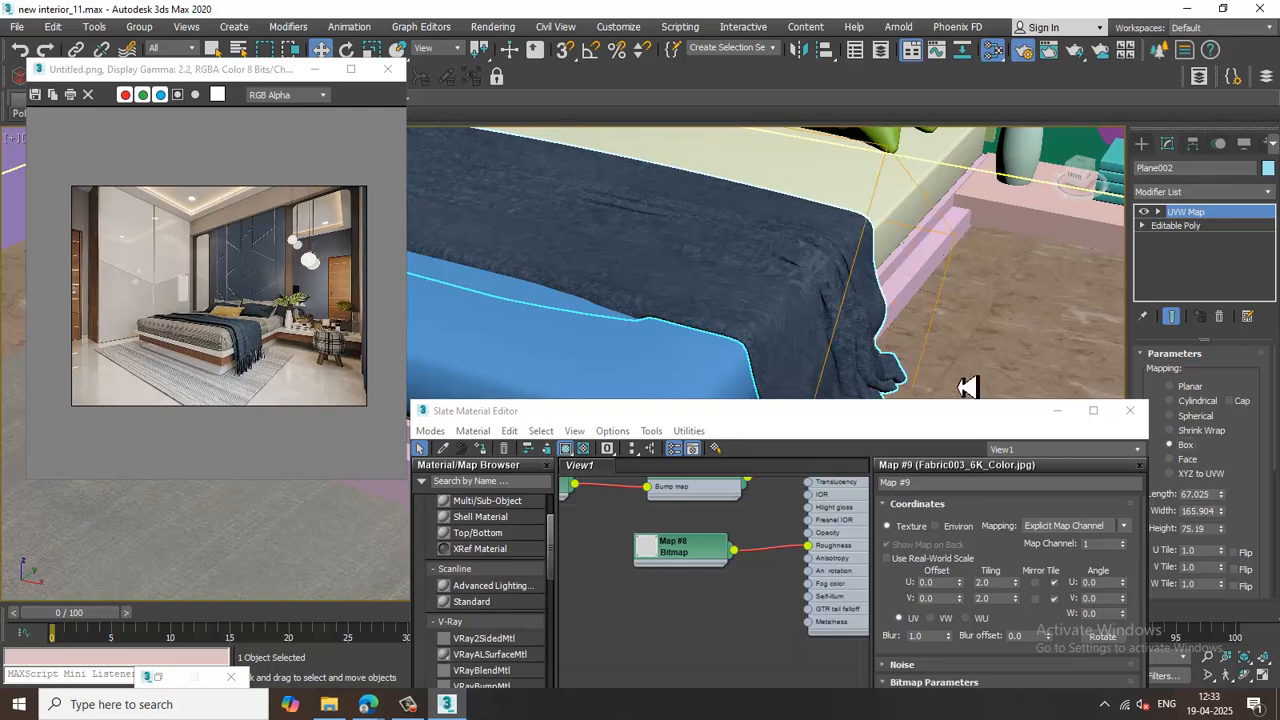
middle_click_drag(908, 278, 895, 393, "alt")
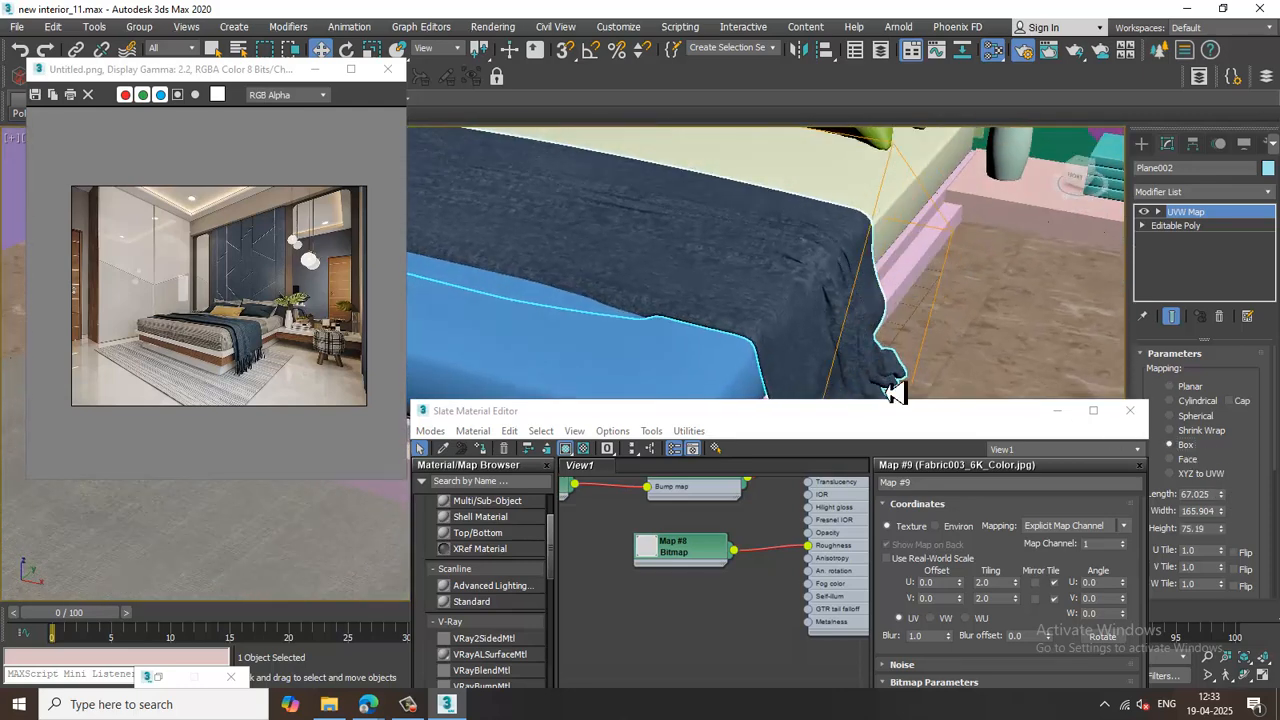
left_click_drag(905, 411, 908, 214)
Add a VRayBump2Normal node connected to the fabric material's bump map input and open its parameters.
middle_click_drag(756, 616, 747, 522)
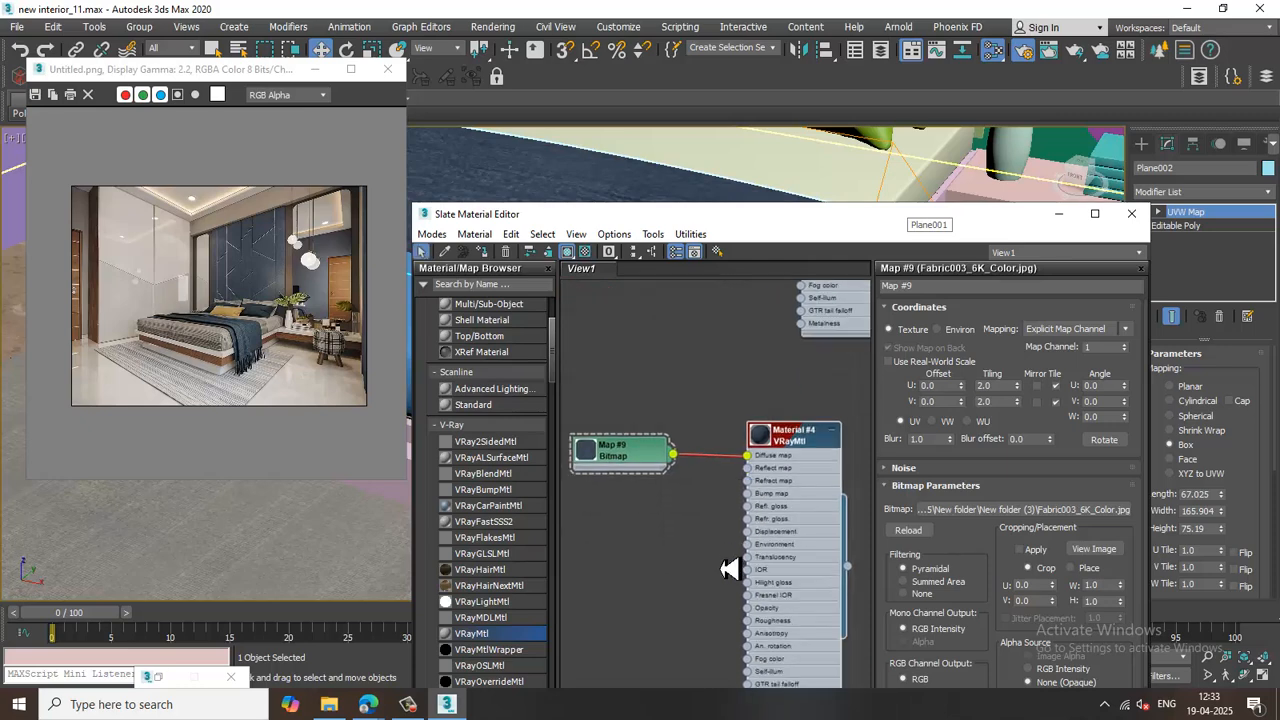
middle_click_drag(730, 568, 775, 444)
scroll(503, 595, "down", 15)
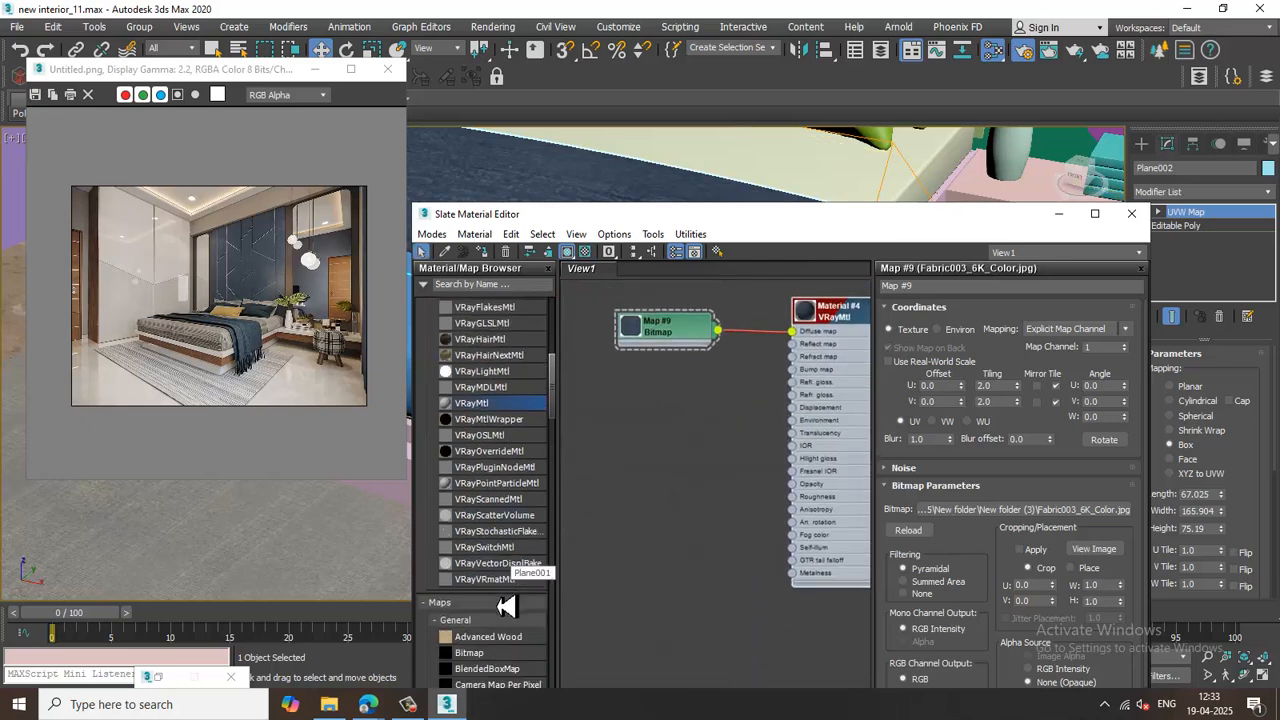
scroll(497, 600, "down", 4)
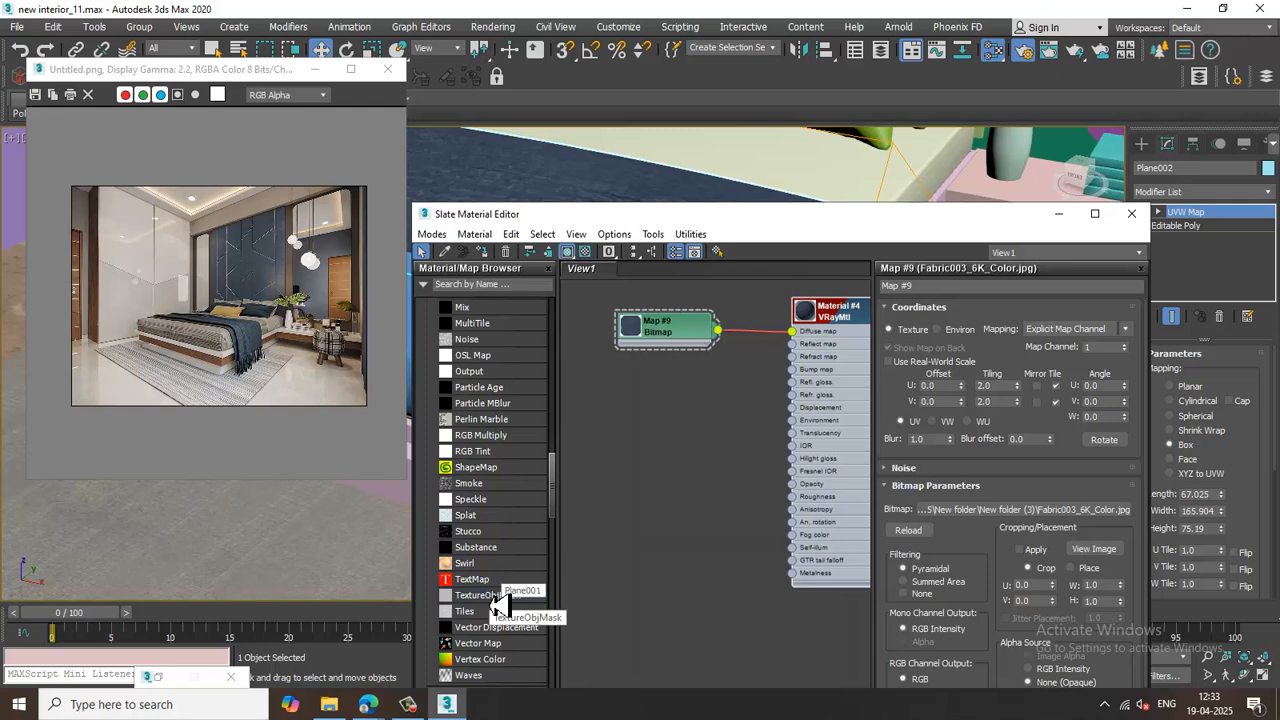
scroll(494, 600, "down", 4)
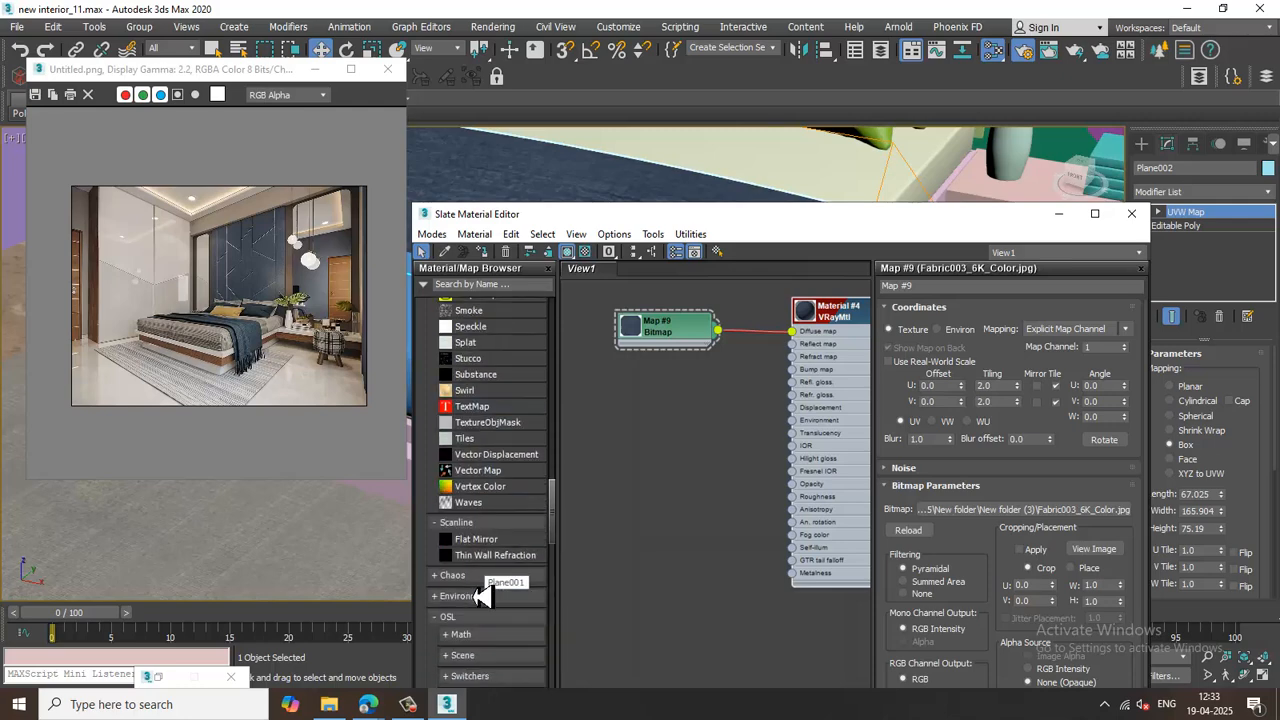
scroll(480, 596, "down", 10)
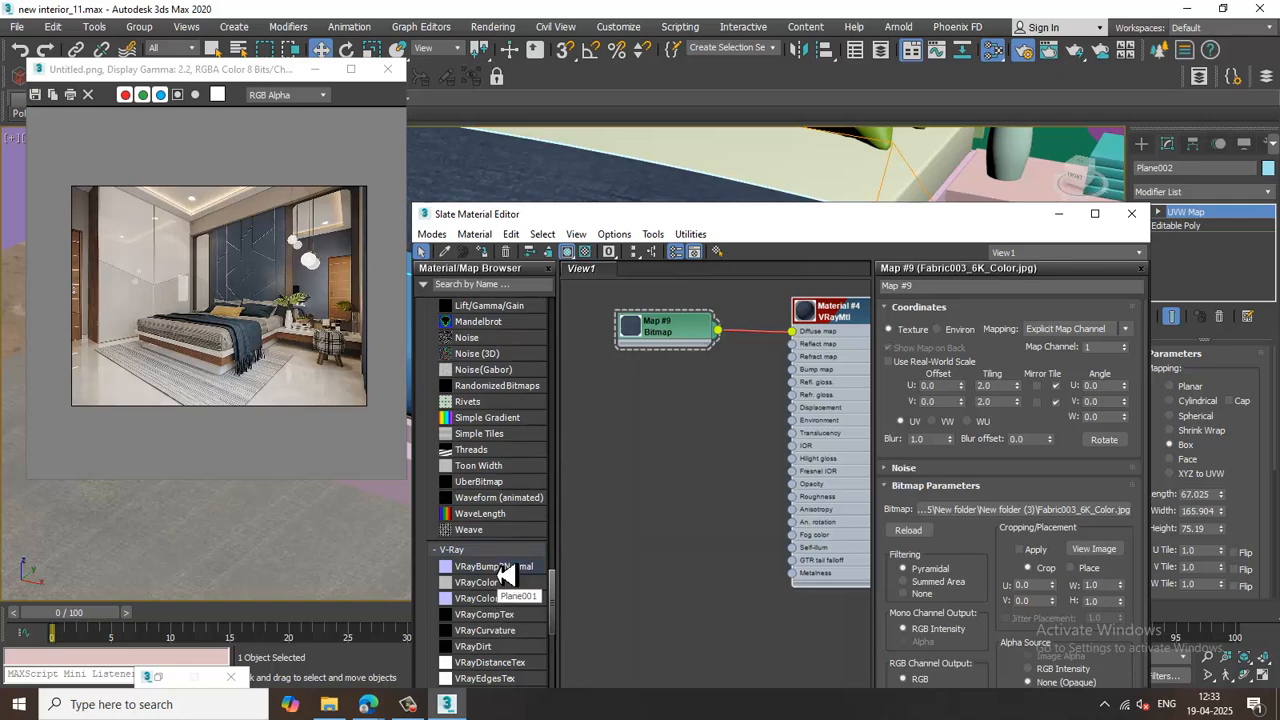
left_click_drag(673, 410, 699, 429)
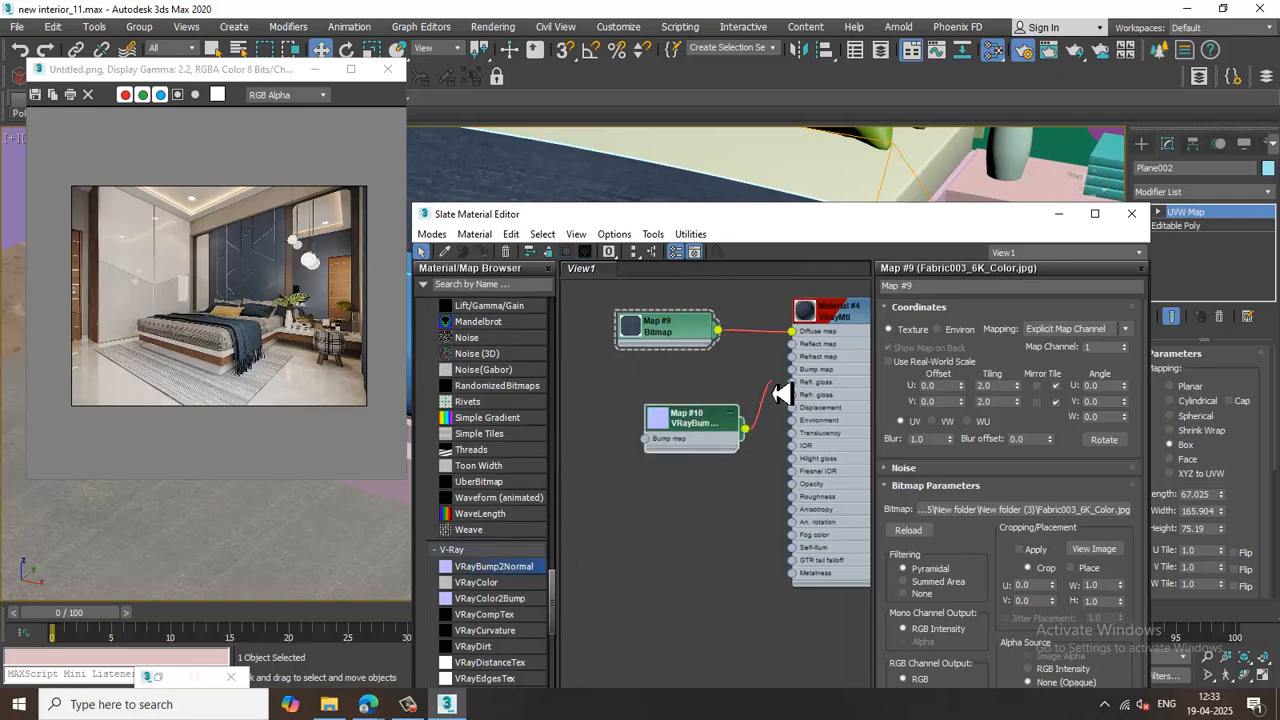
double_click(688, 428)
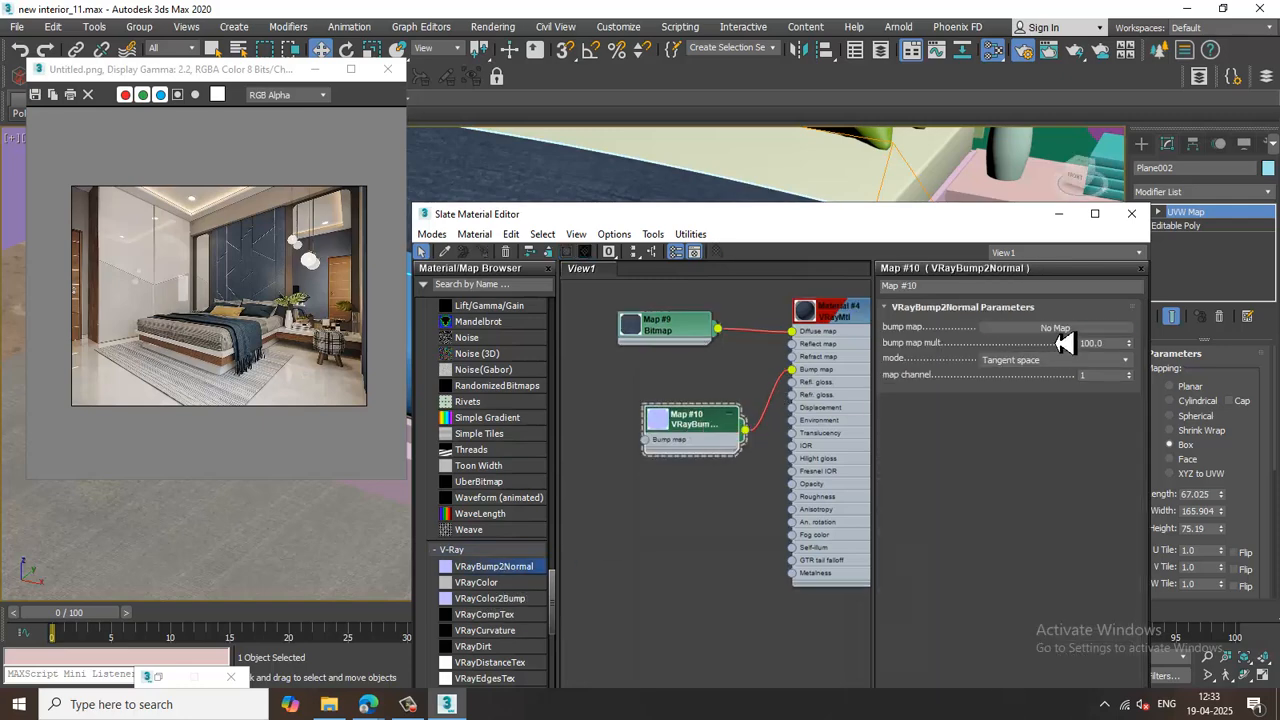
Load Fabric003_6K_NormalGL.jpg as the VRayBump2Normal node's bump map bitmap.
left_click(1058, 328)
double_click(517, 190)
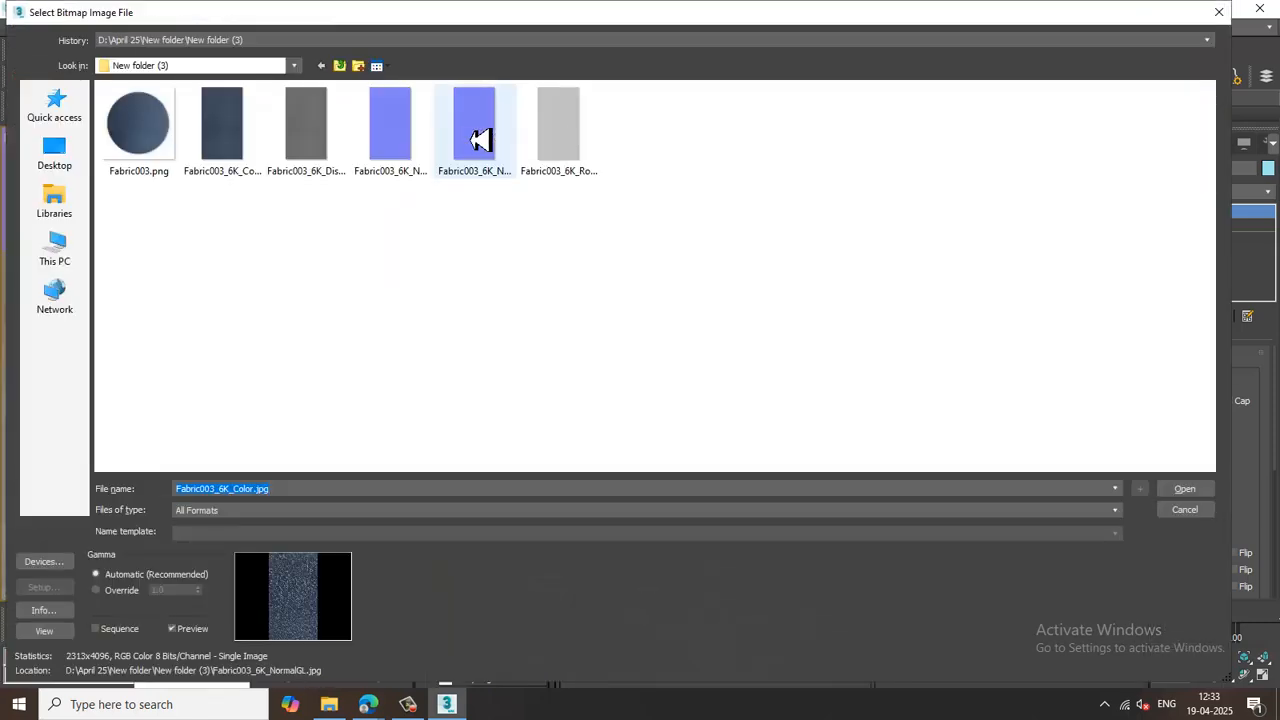
double_click(478, 140)
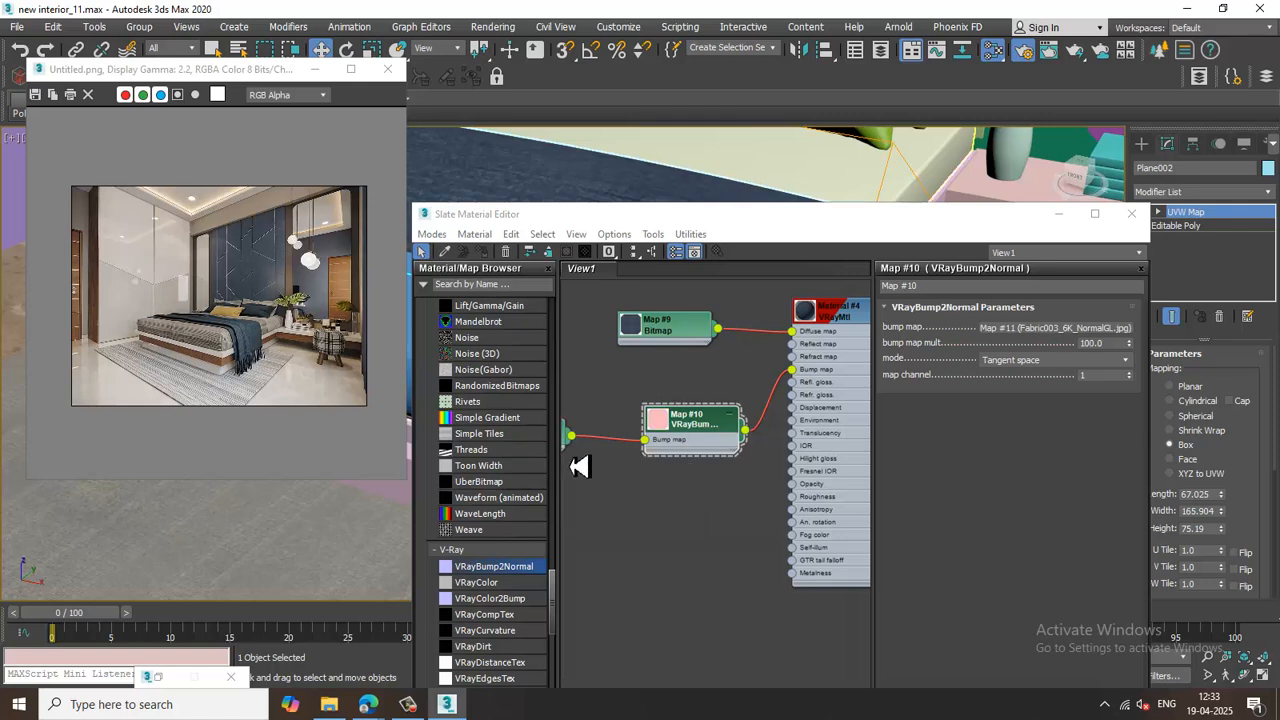
Set the normal map bitmap's U and V tiling to 2.
left_click(1040, 328)
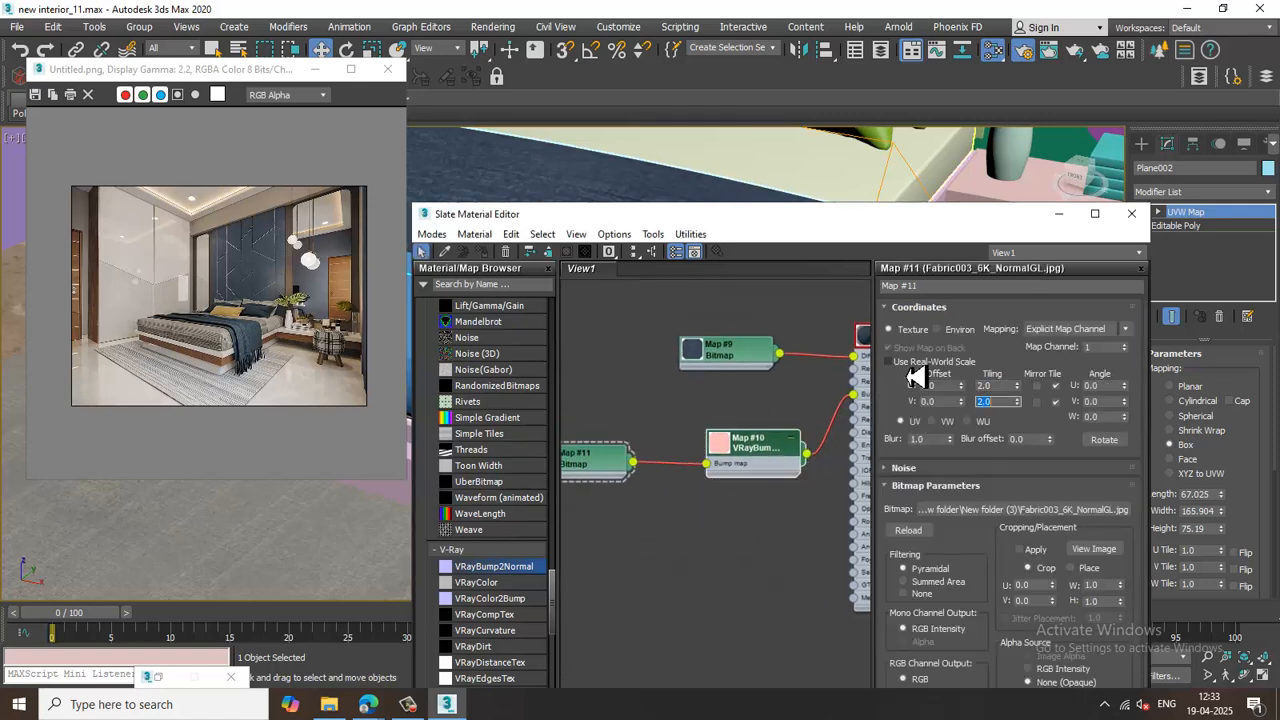
middle_click_drag(764, 361, 718, 361)
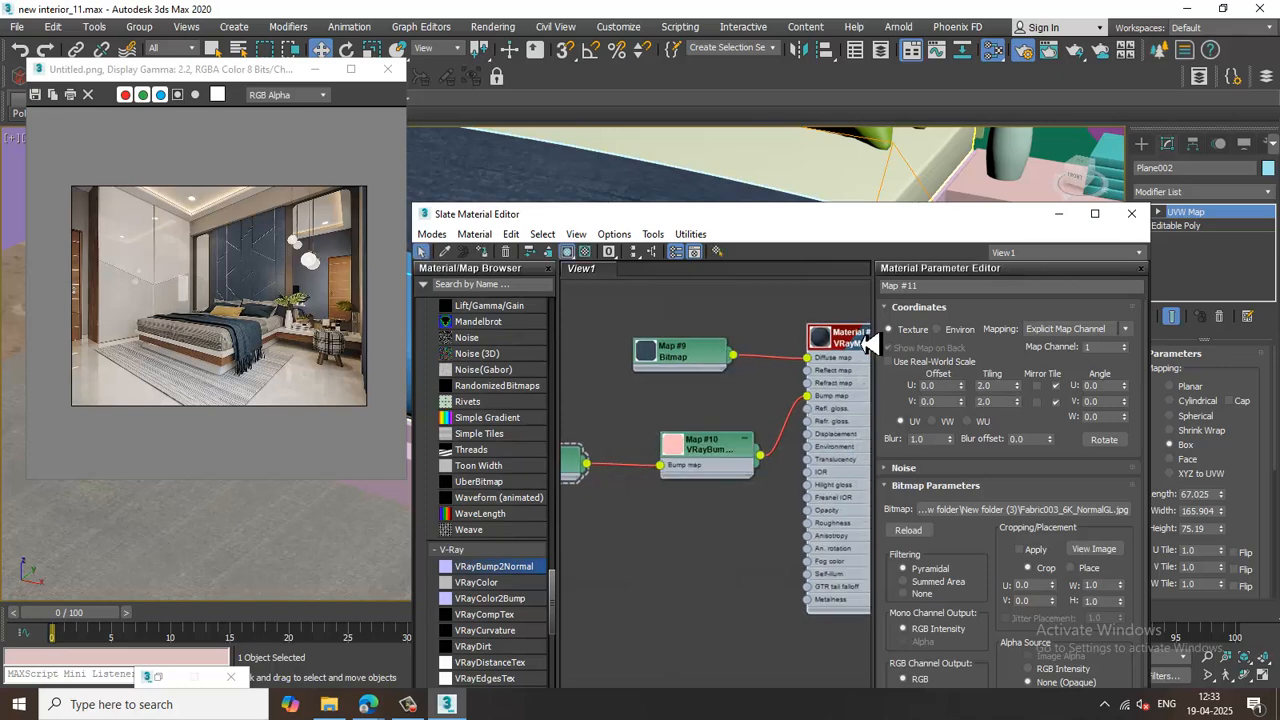
Load Fabric003_6K_Roughness.jpg as a bitmap in the fabric material's roughness map slot.
double_click(866, 340)
scroll(1055, 513, "down", 3)
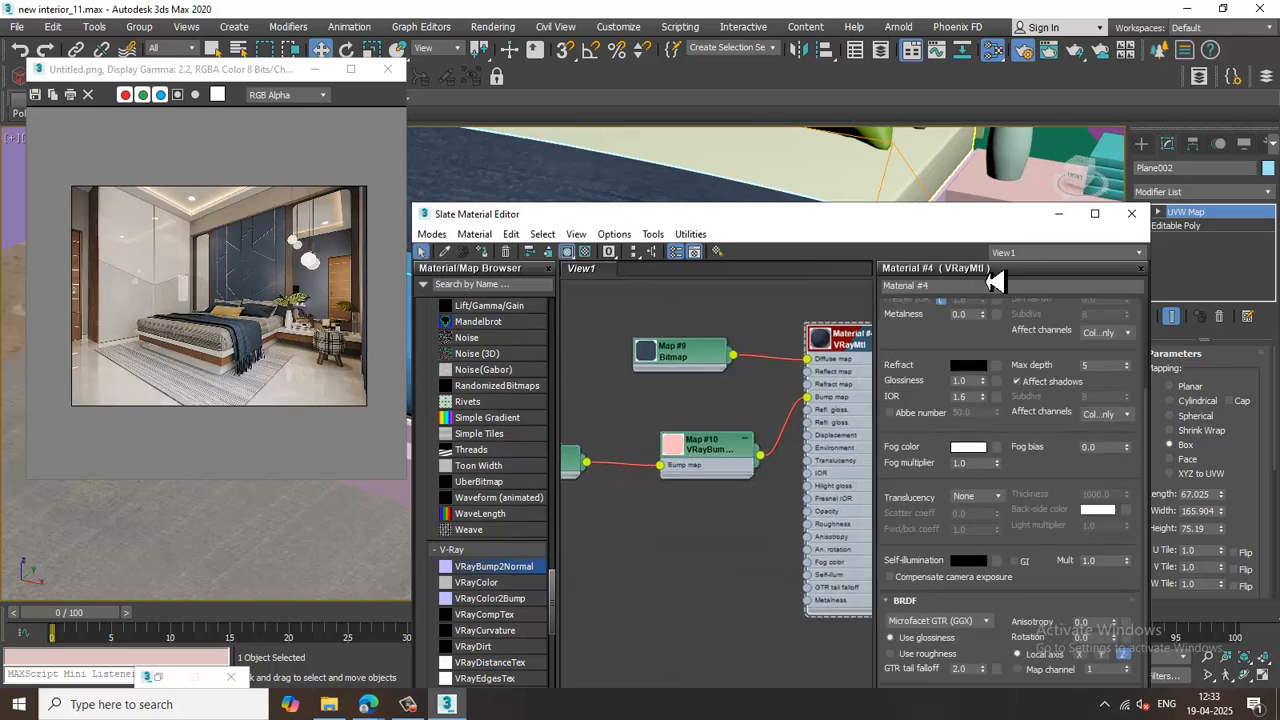
left_click_drag(905, 240, 880, 126)
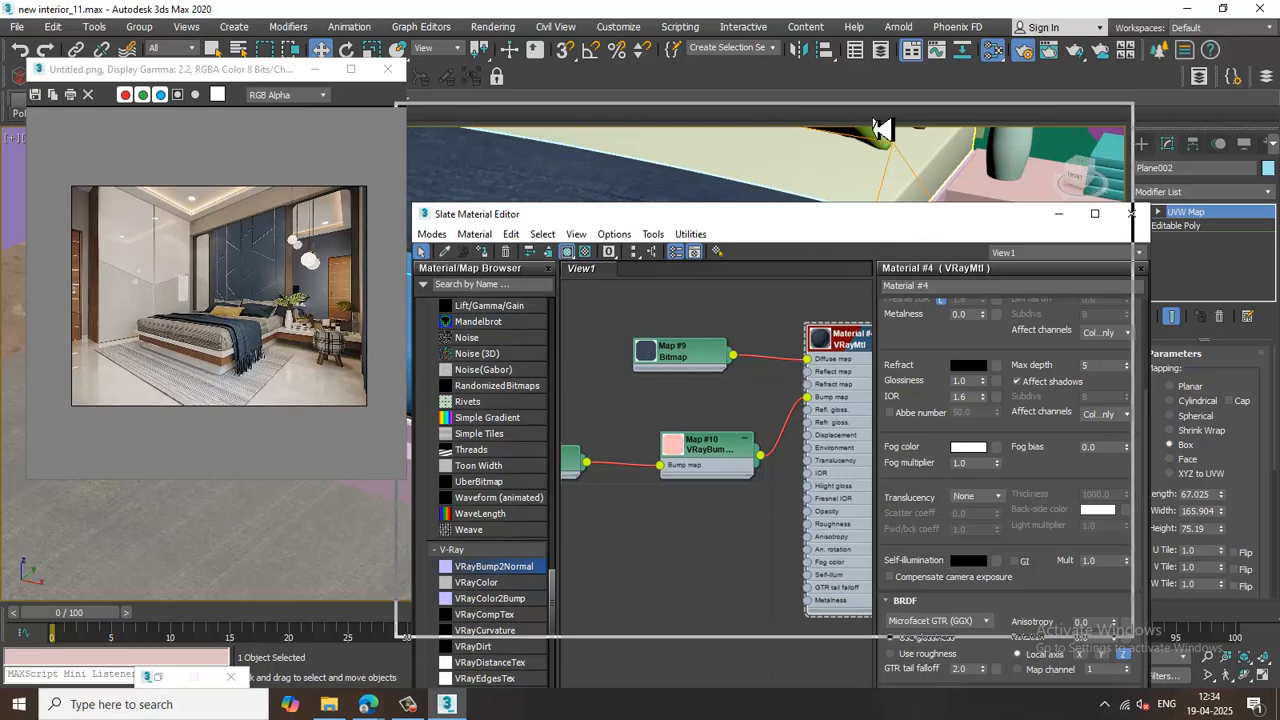
left_click(960, 607)
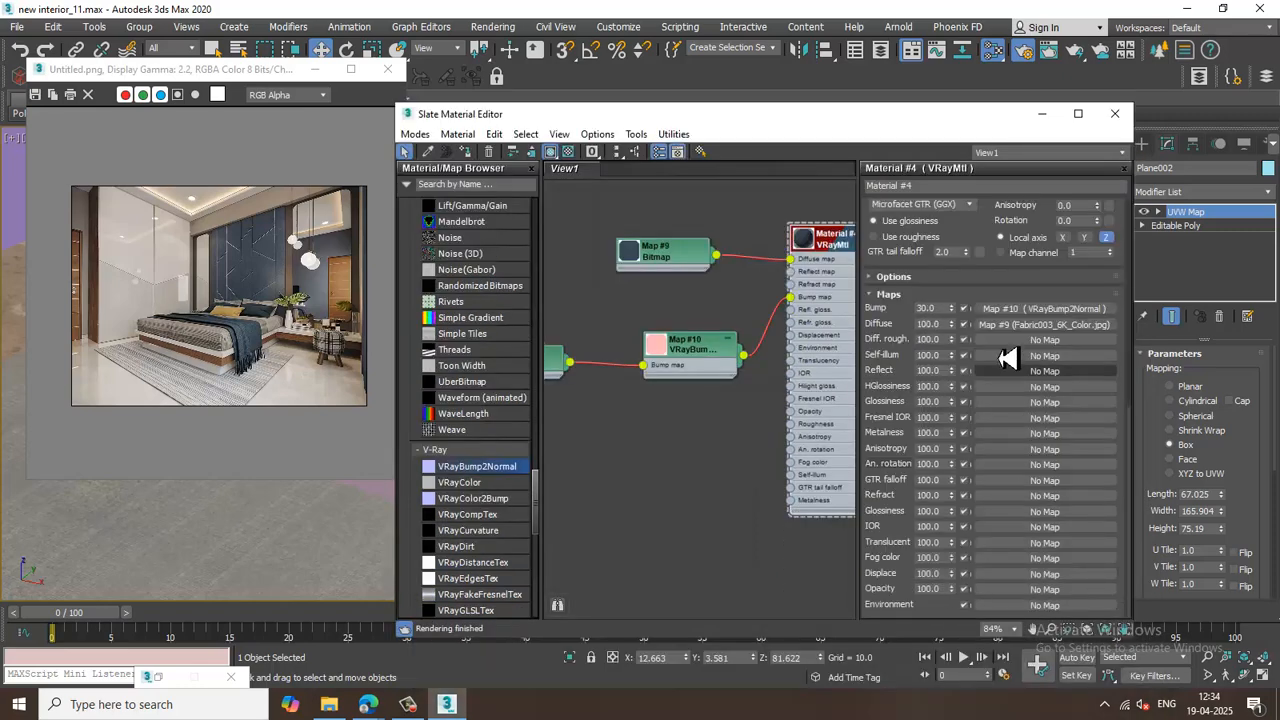
left_click(1038, 341)
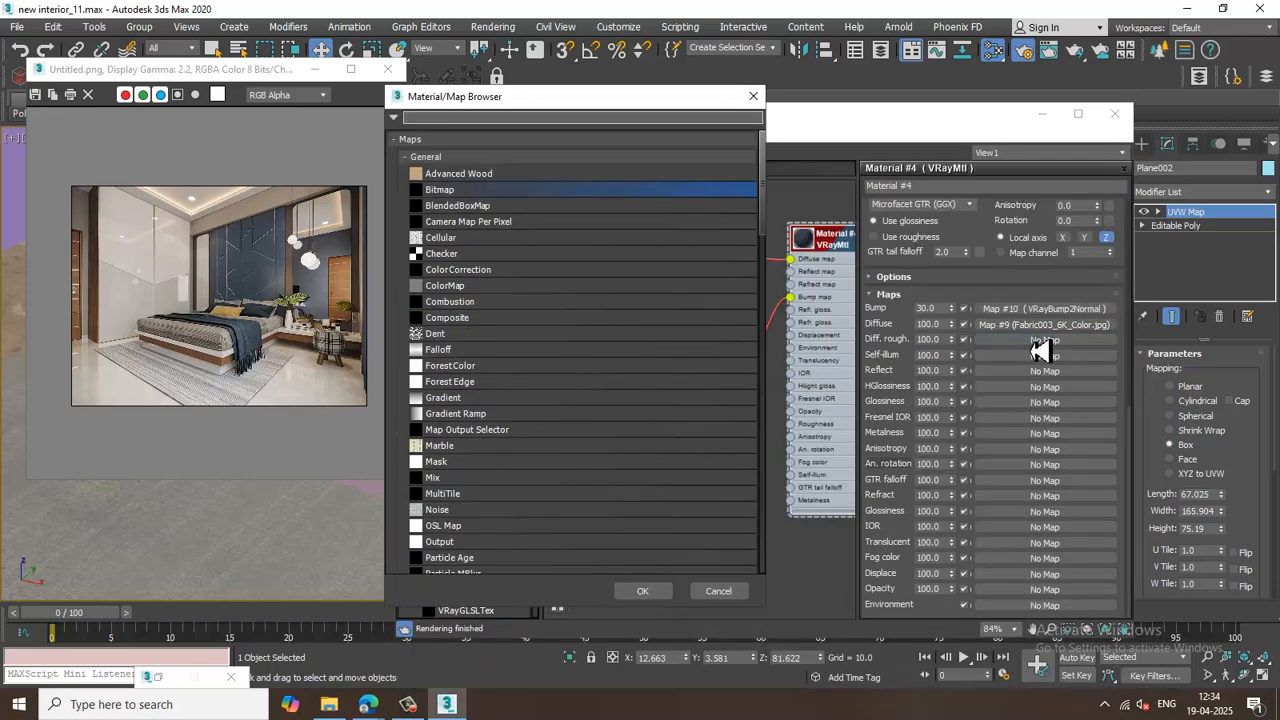
double_click(489, 195)
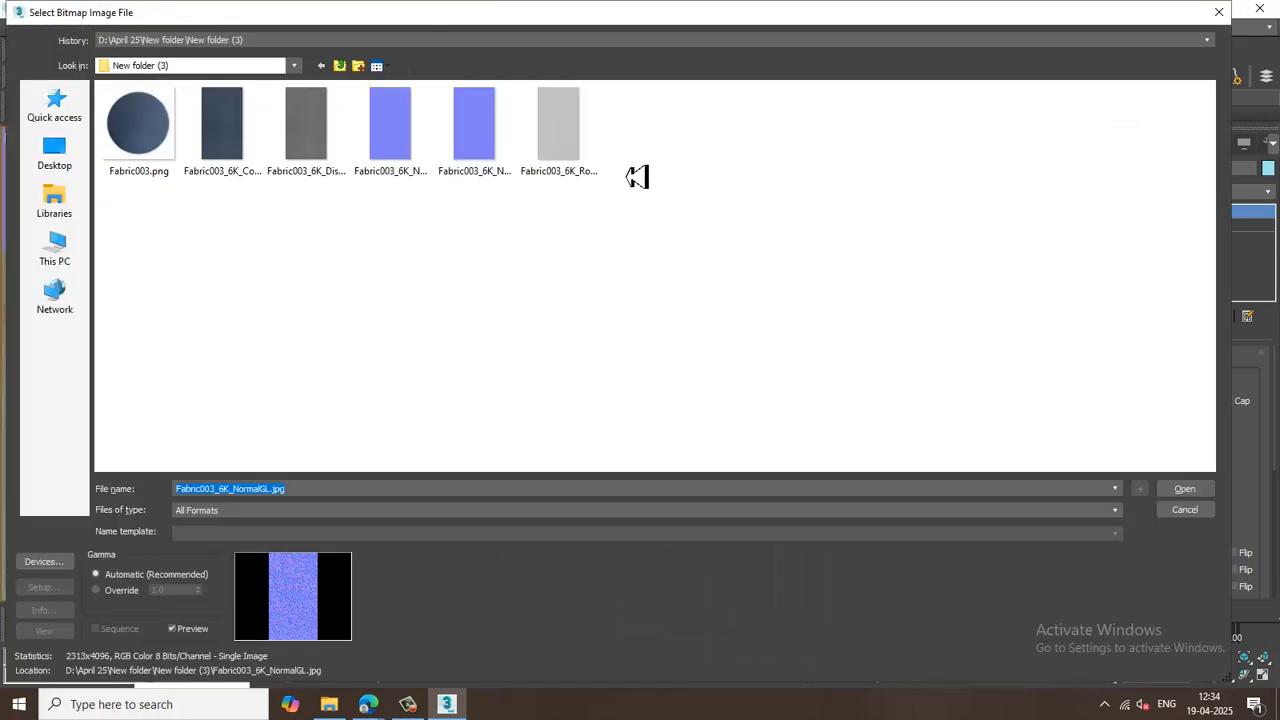
double_click(578, 122)
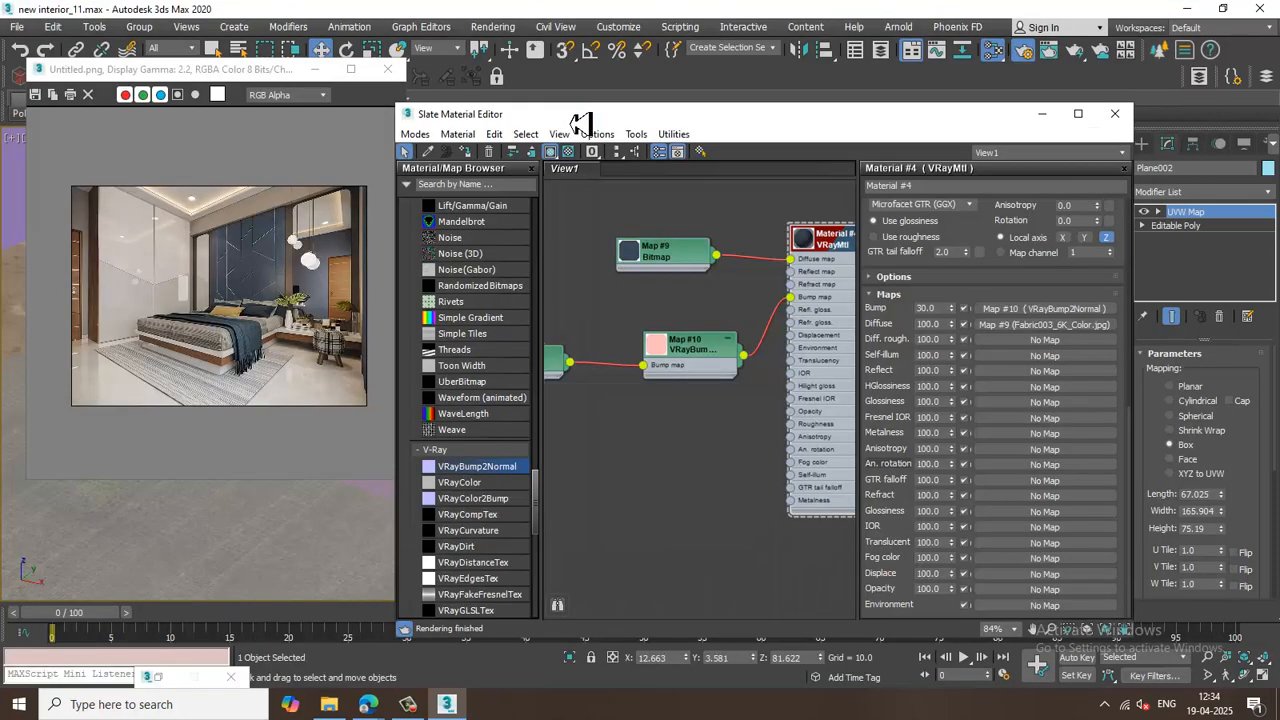
Set the roughness bitmap's U and V tiling to 2.
left_click(1048, 341)
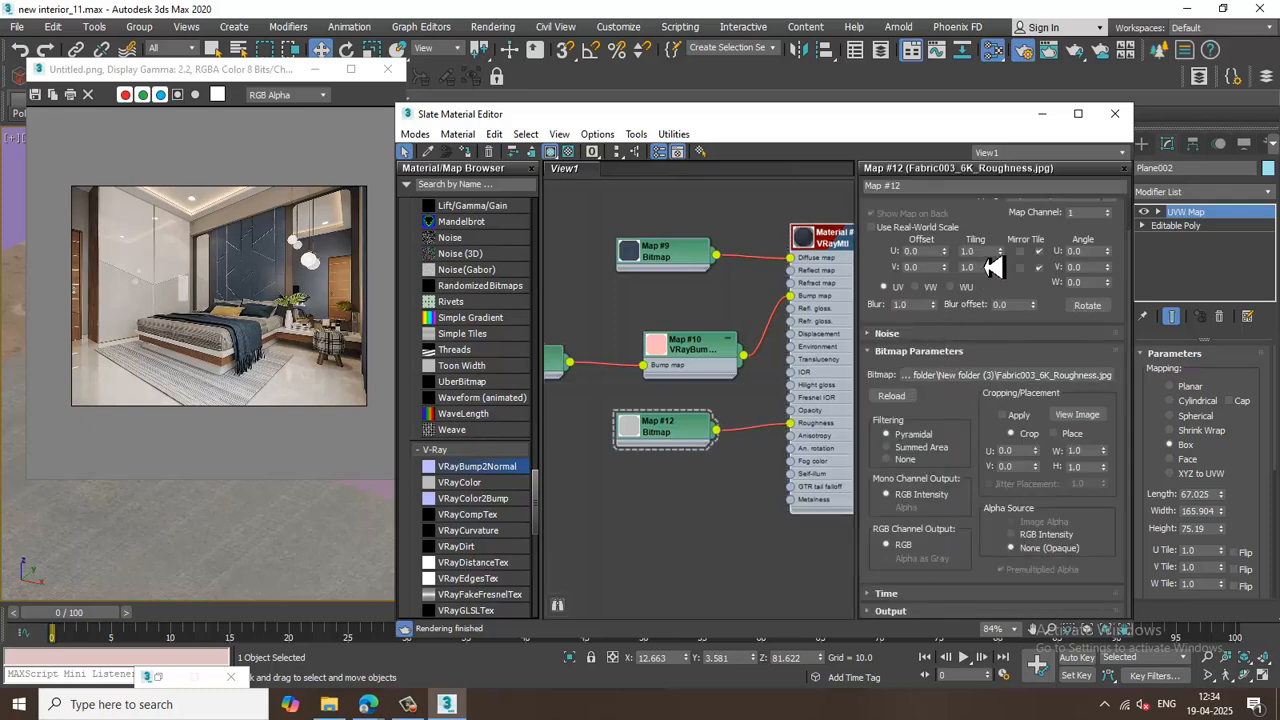
key("Return")
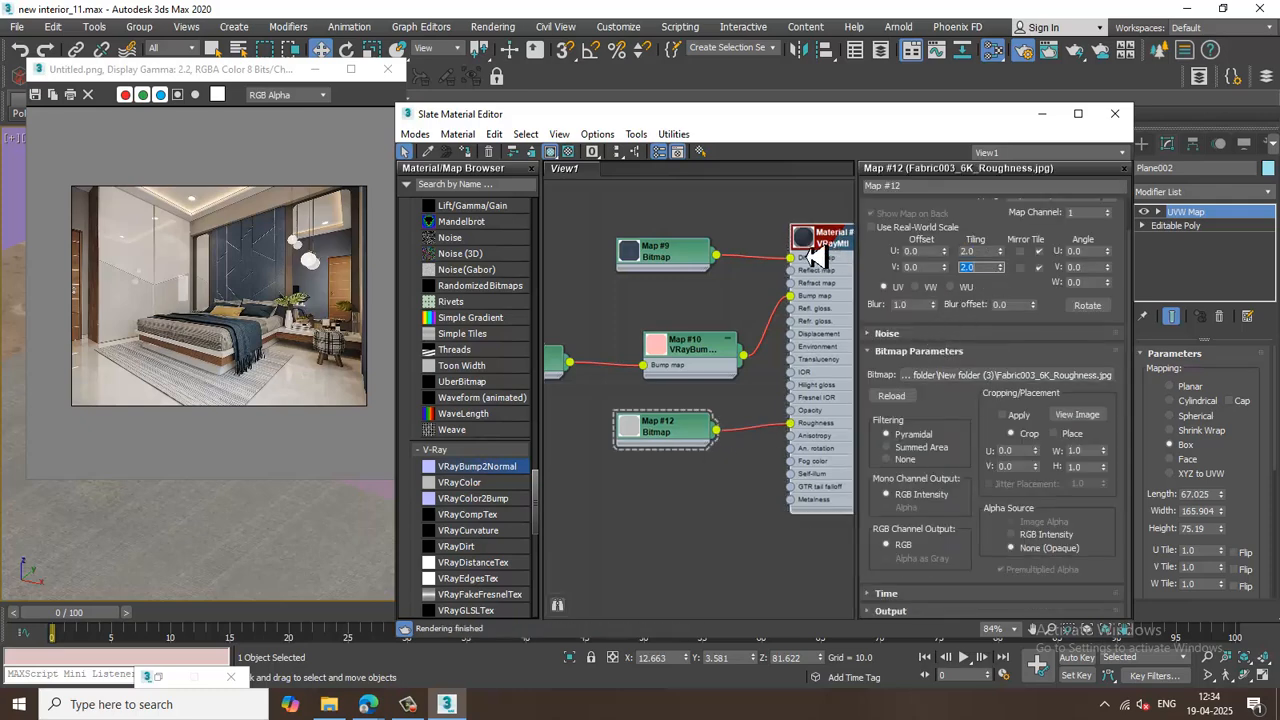
Close the material editor, start a render of the perspective view, then cancel the running render.
left_click(1044, 119)
scroll(693, 355, "down", 5)
middle_click_drag(693, 355, 755, 335, "alt")
left_click(508, 560)
middle_click_drag(630, 440, 720, 426, "alt")
scroll(748, 382, "up", 3)
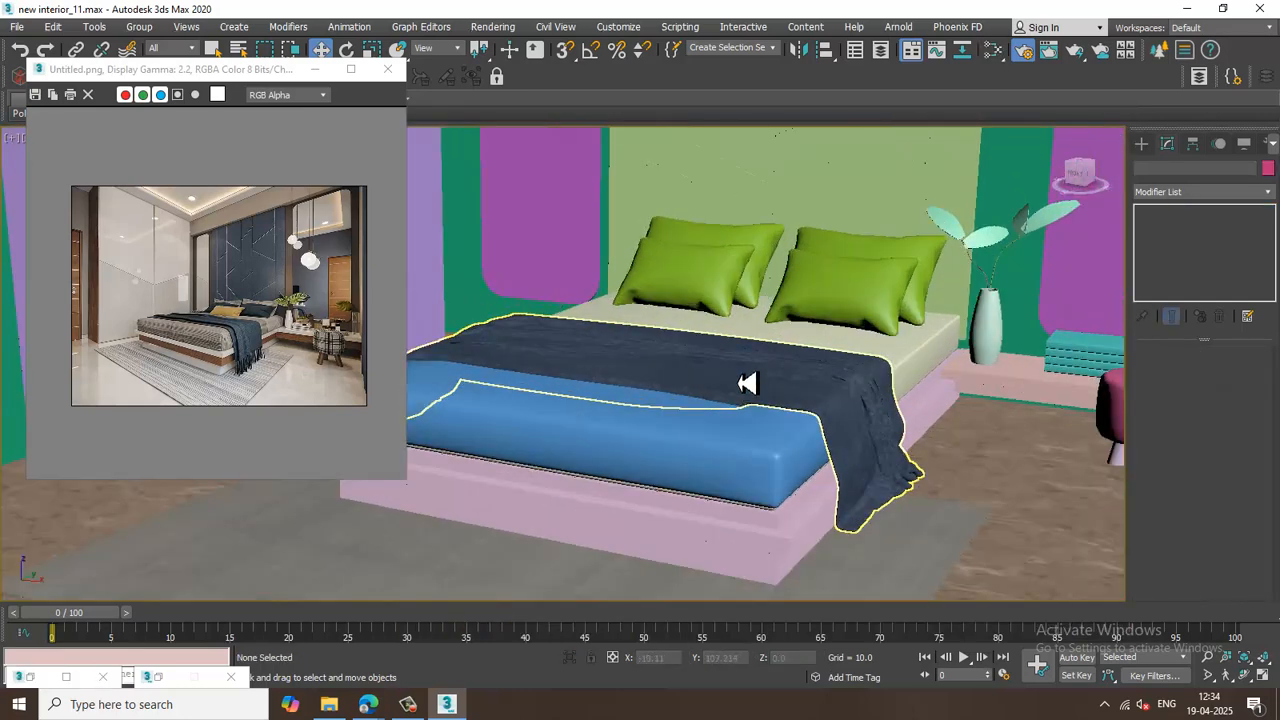
left_click(493, 26)
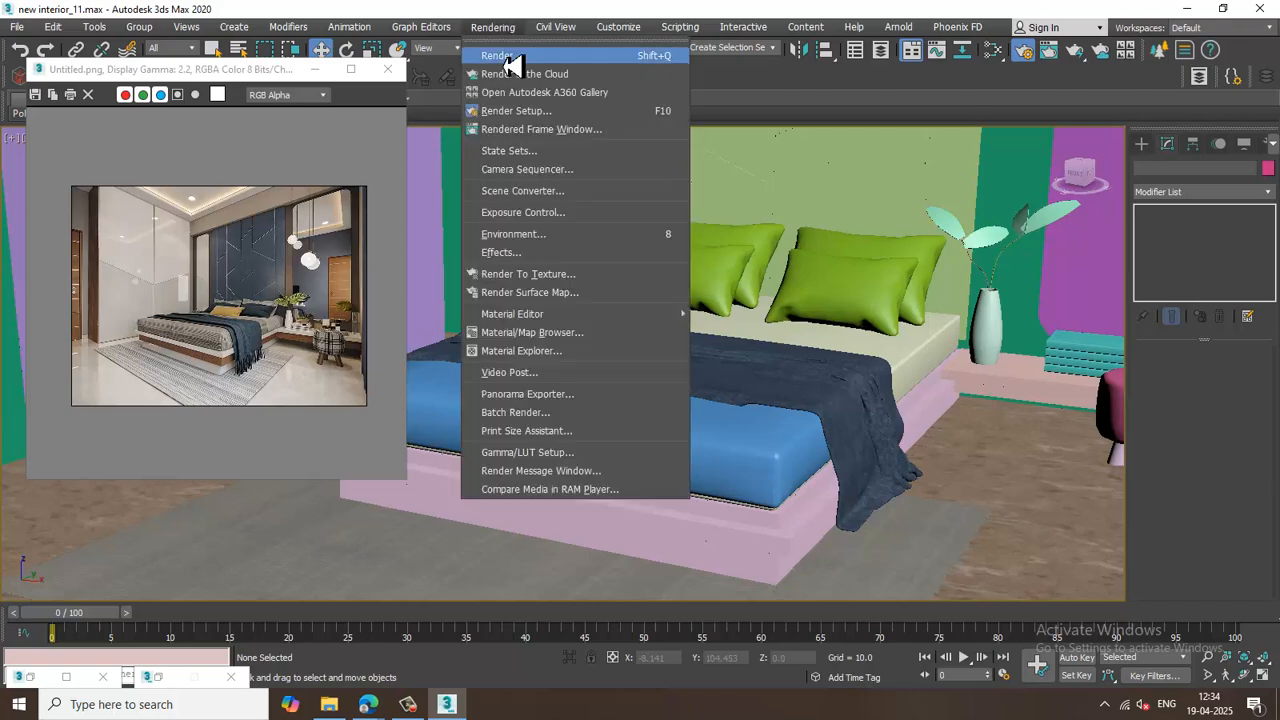
left_click(508, 58)
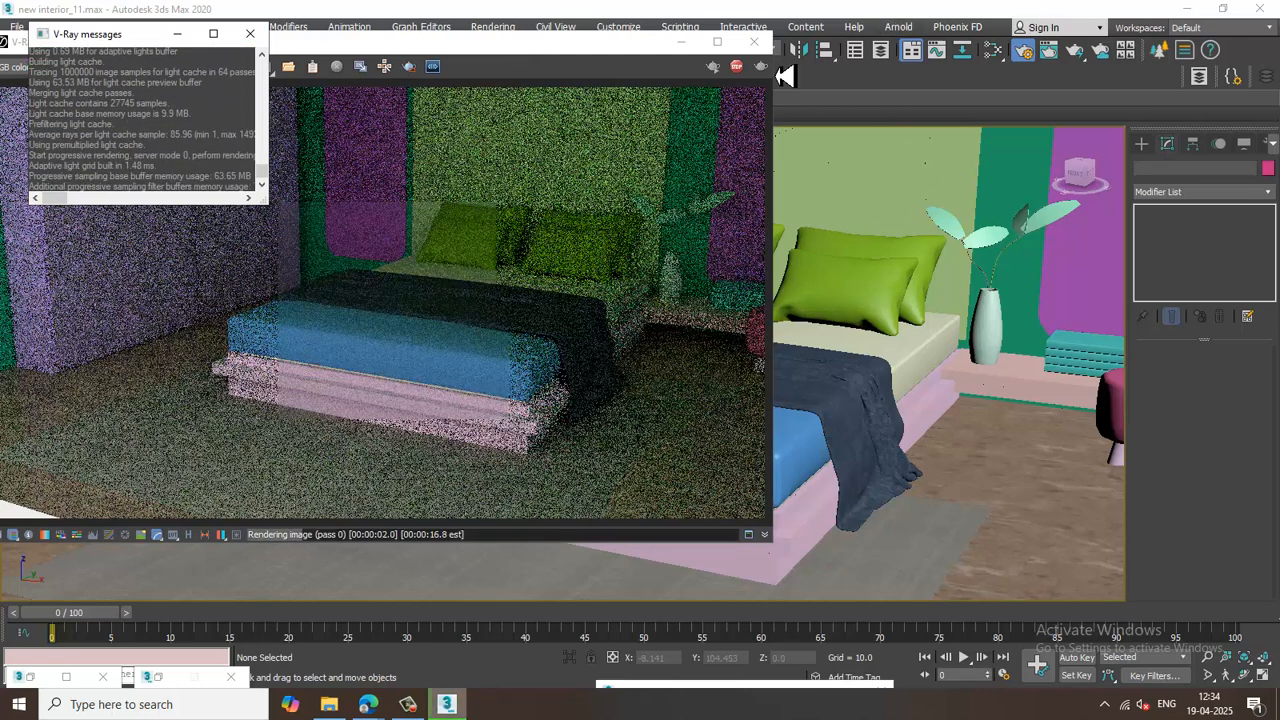
left_click(753, 41)
left_click(493, 27)
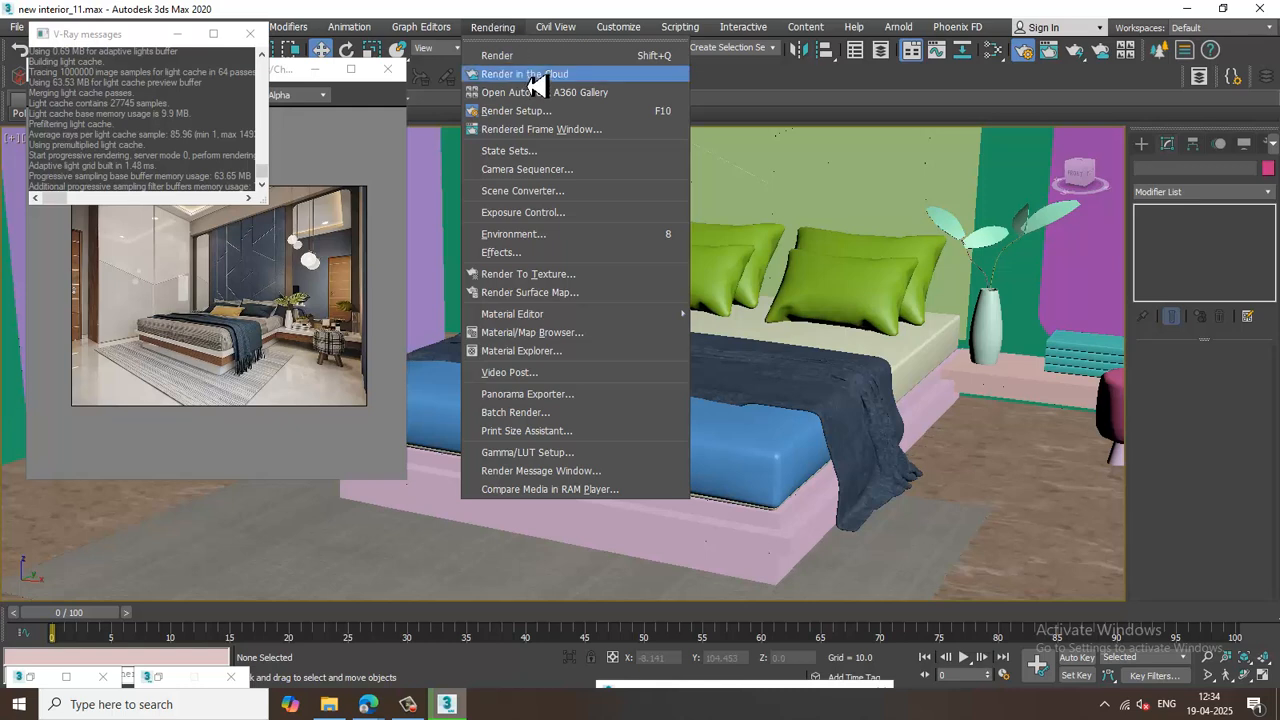
left_click(567, 127)
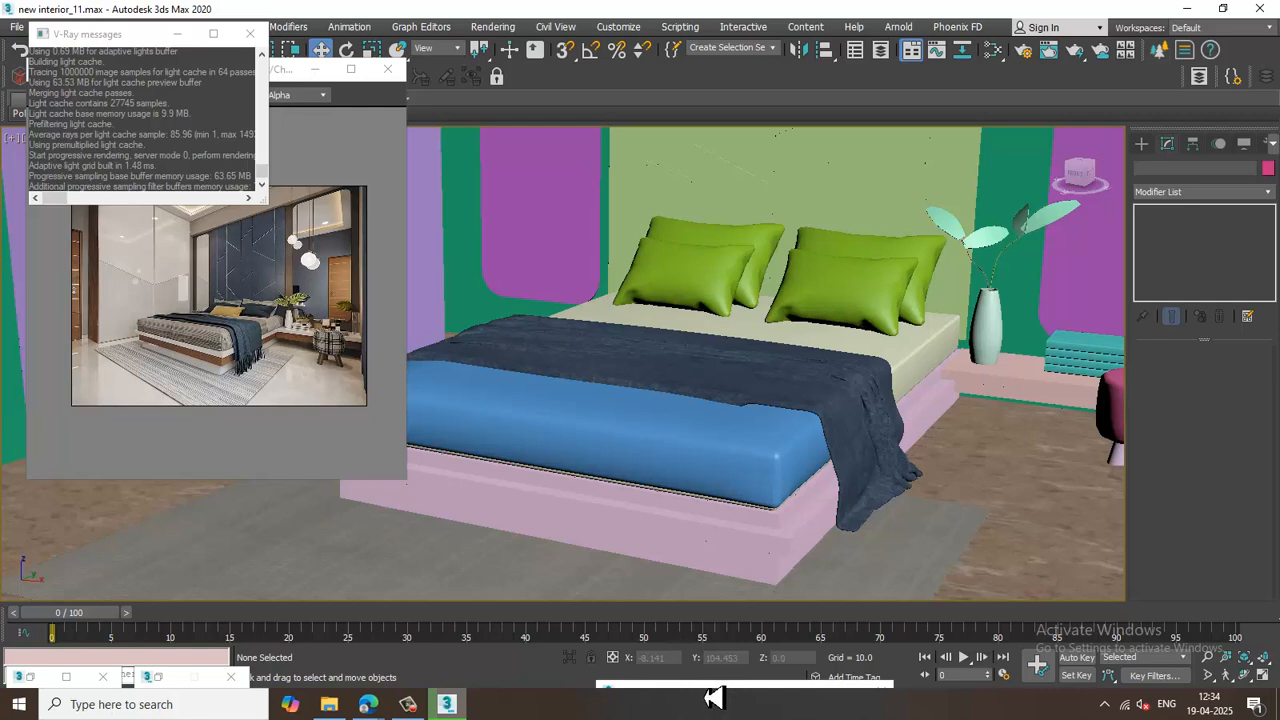
left_click_drag(714, 693, 716, 513)
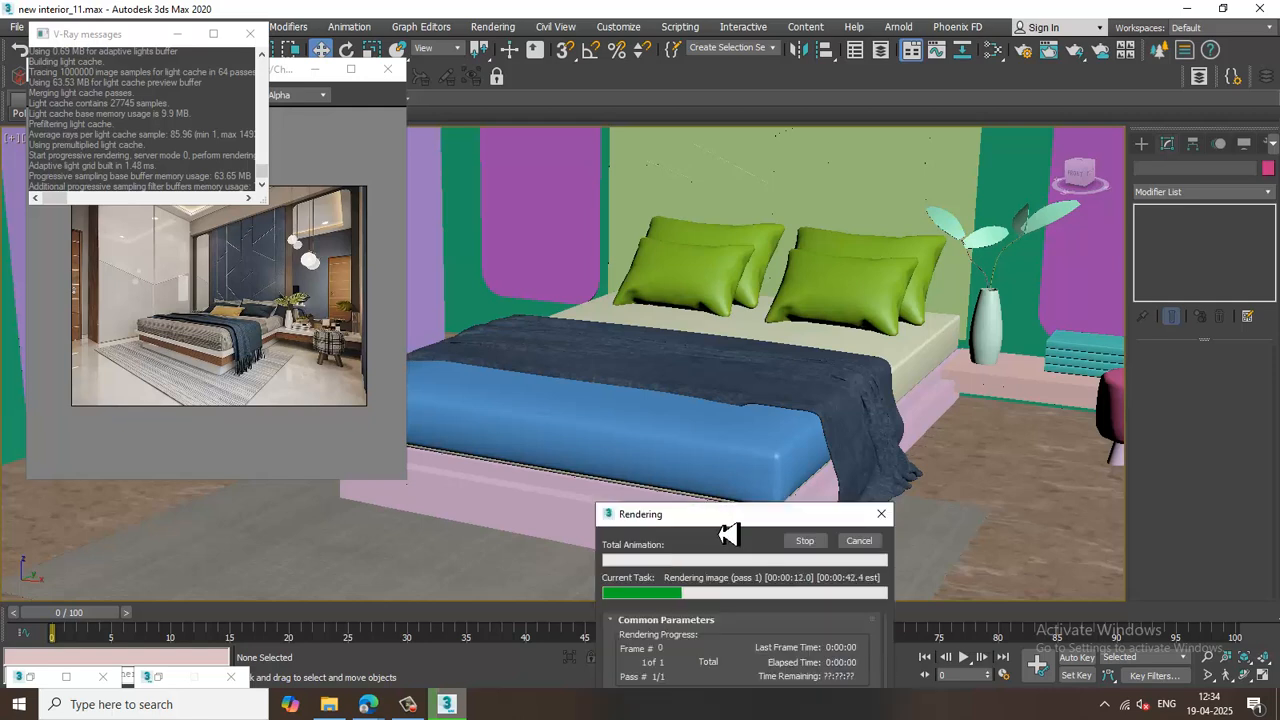
left_click(860, 547)
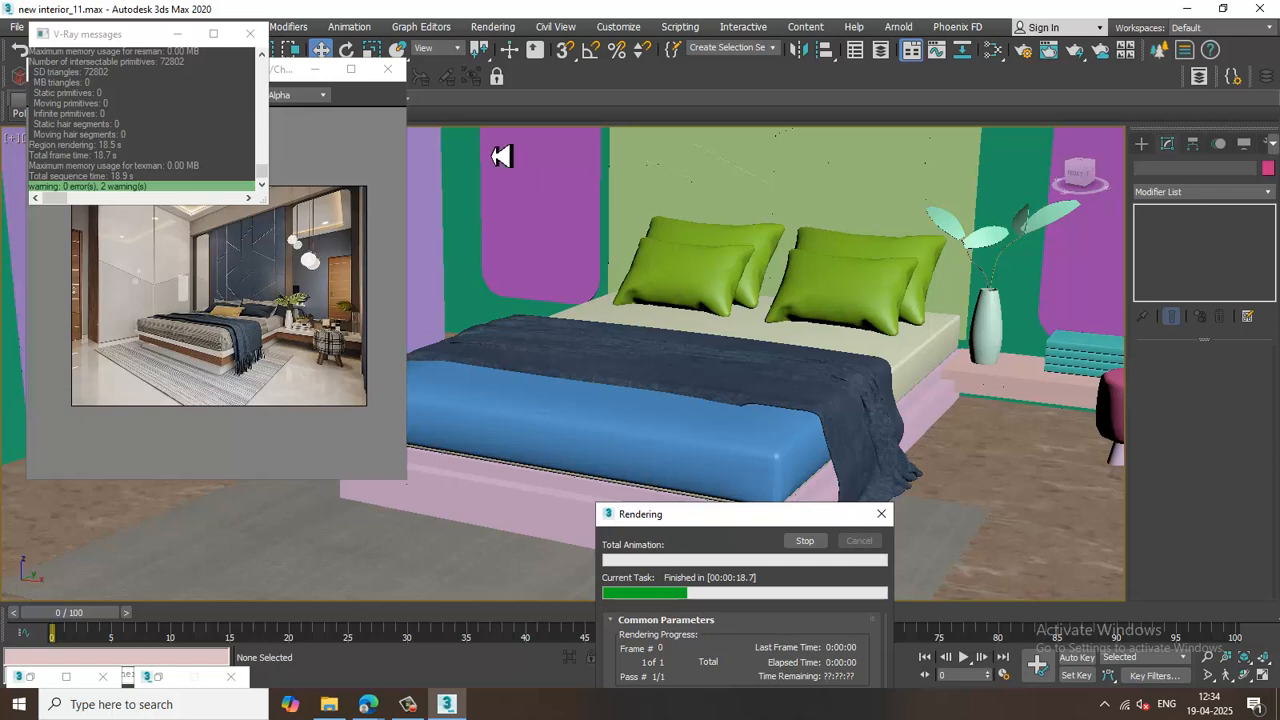
Open Render Setup and change the V-Ray image sampler type.
left_click(493, 26)
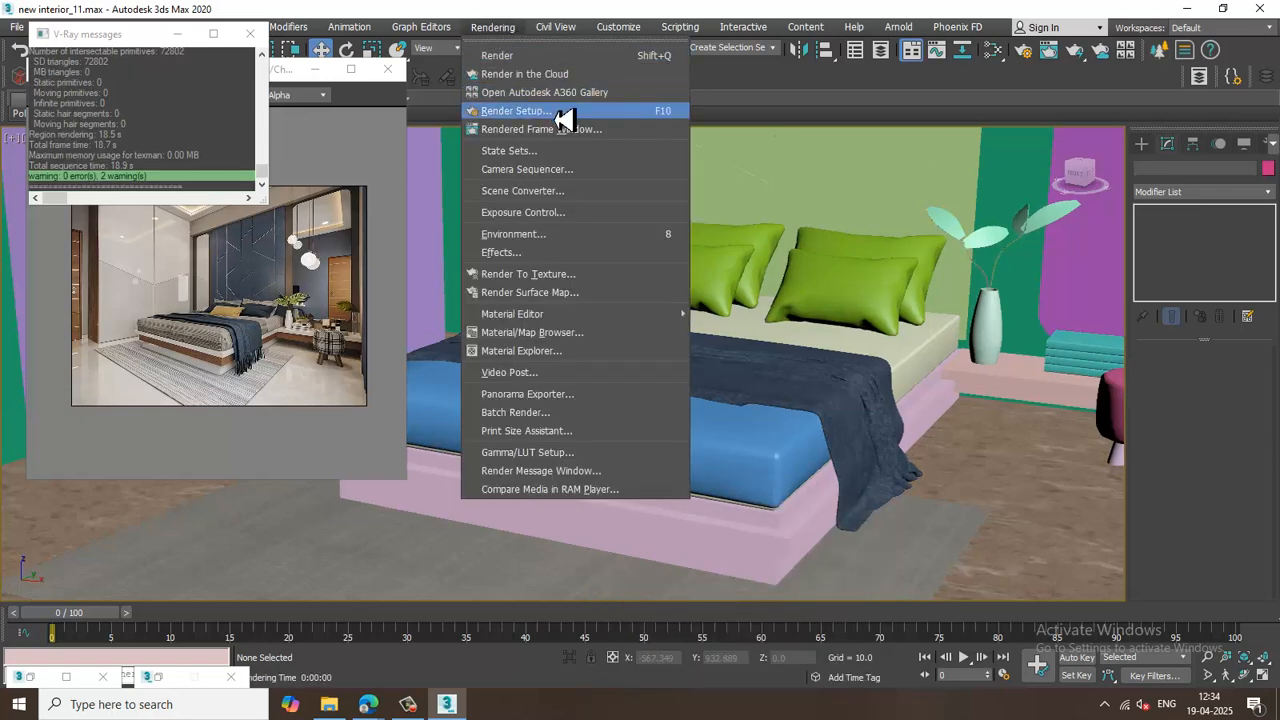
left_click(558, 112)
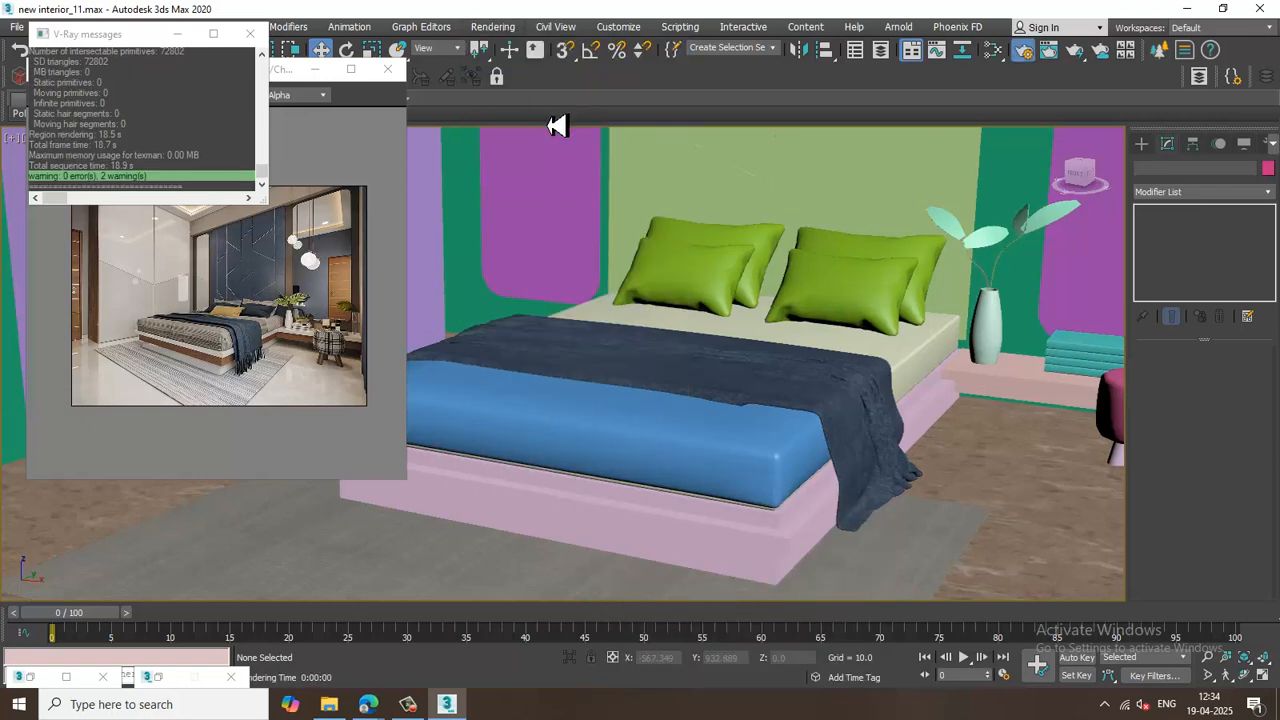
left_click(503, 27)
left_click(557, 127)
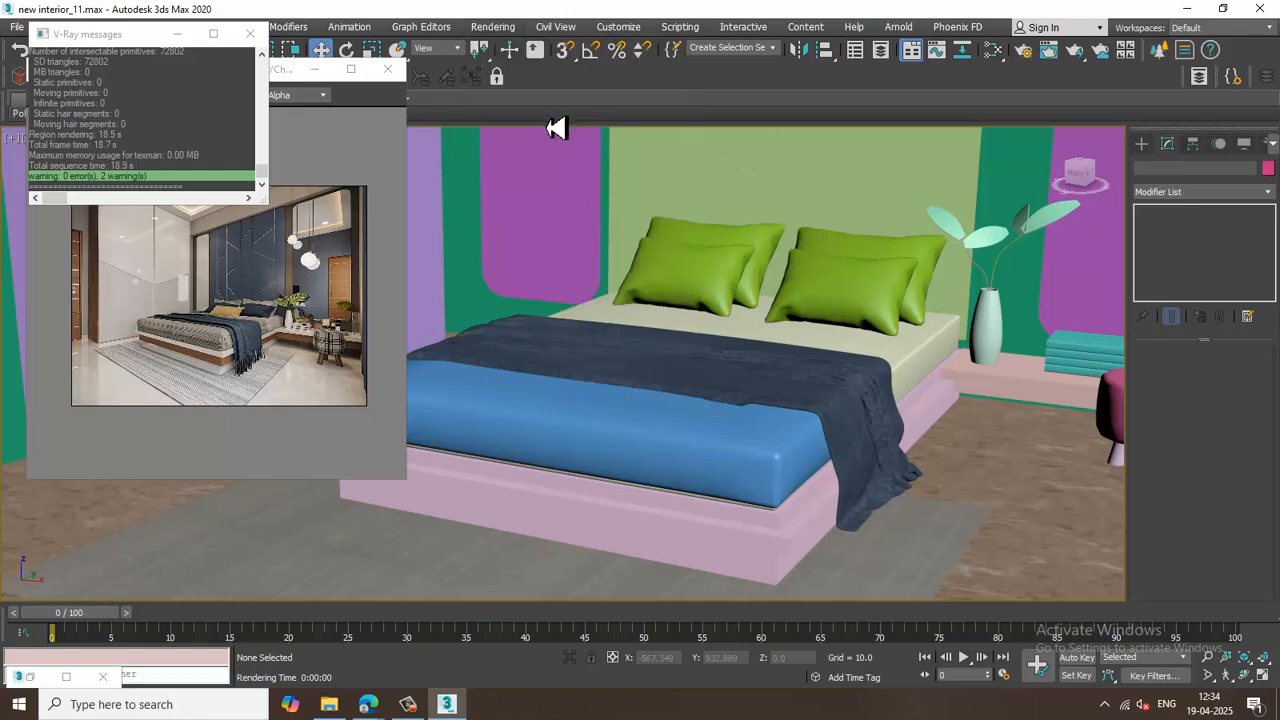
left_click(492, 27)
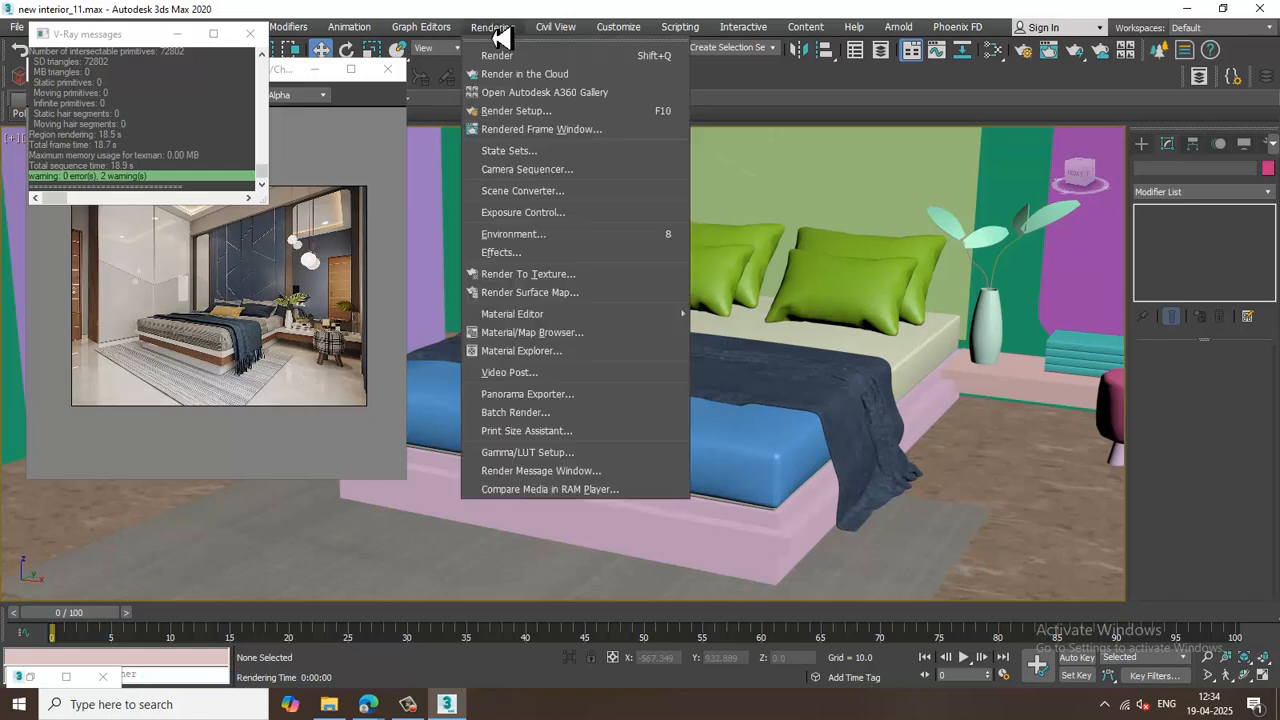
left_click(563, 127)
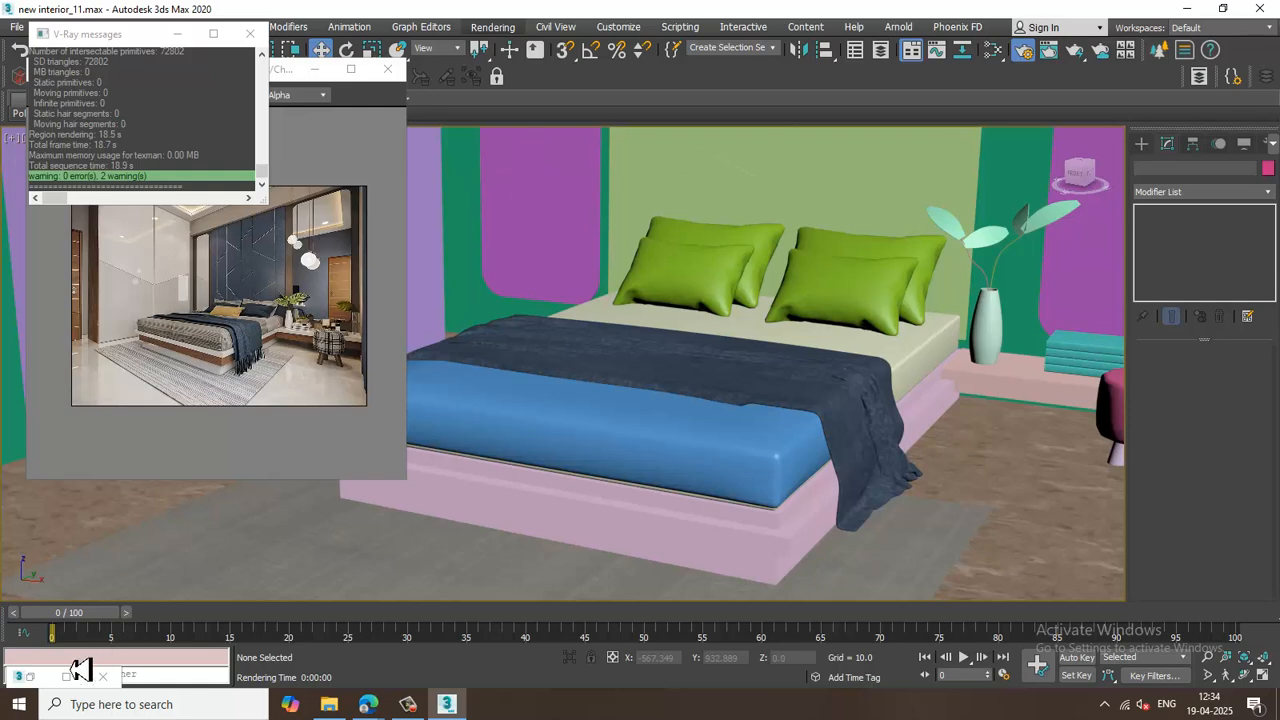
left_click(30, 679)
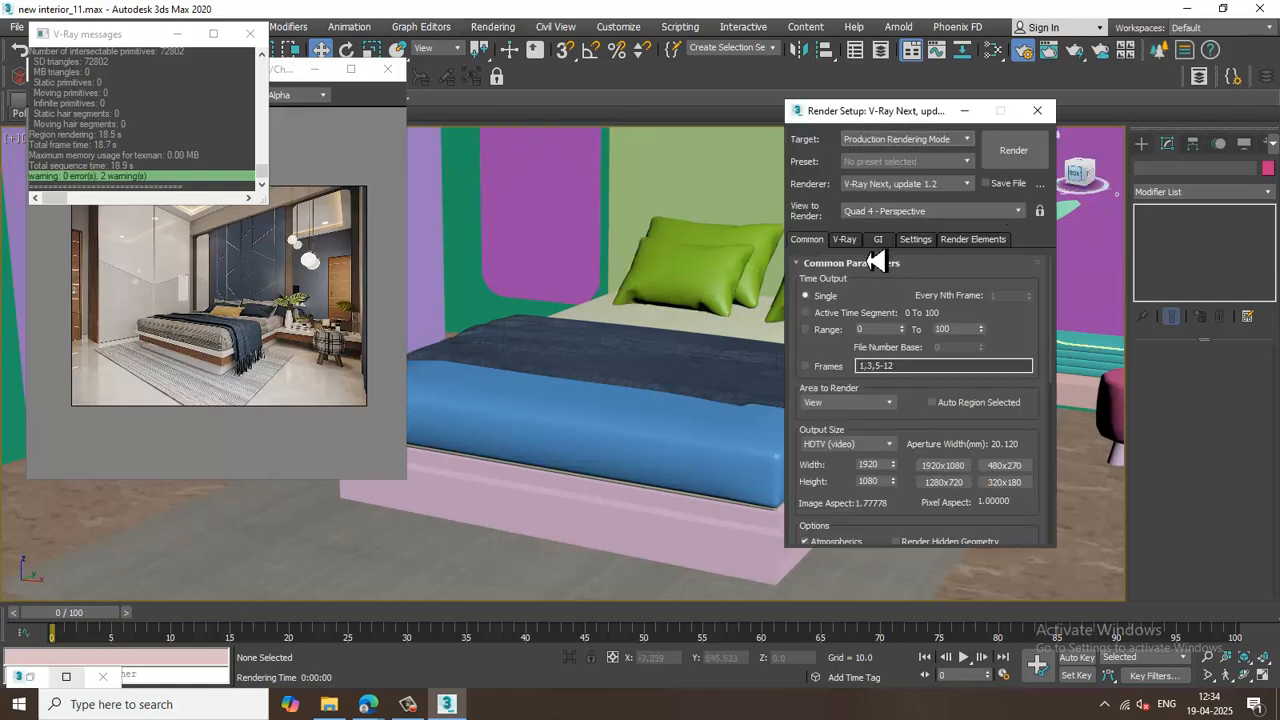
left_click(848, 241)
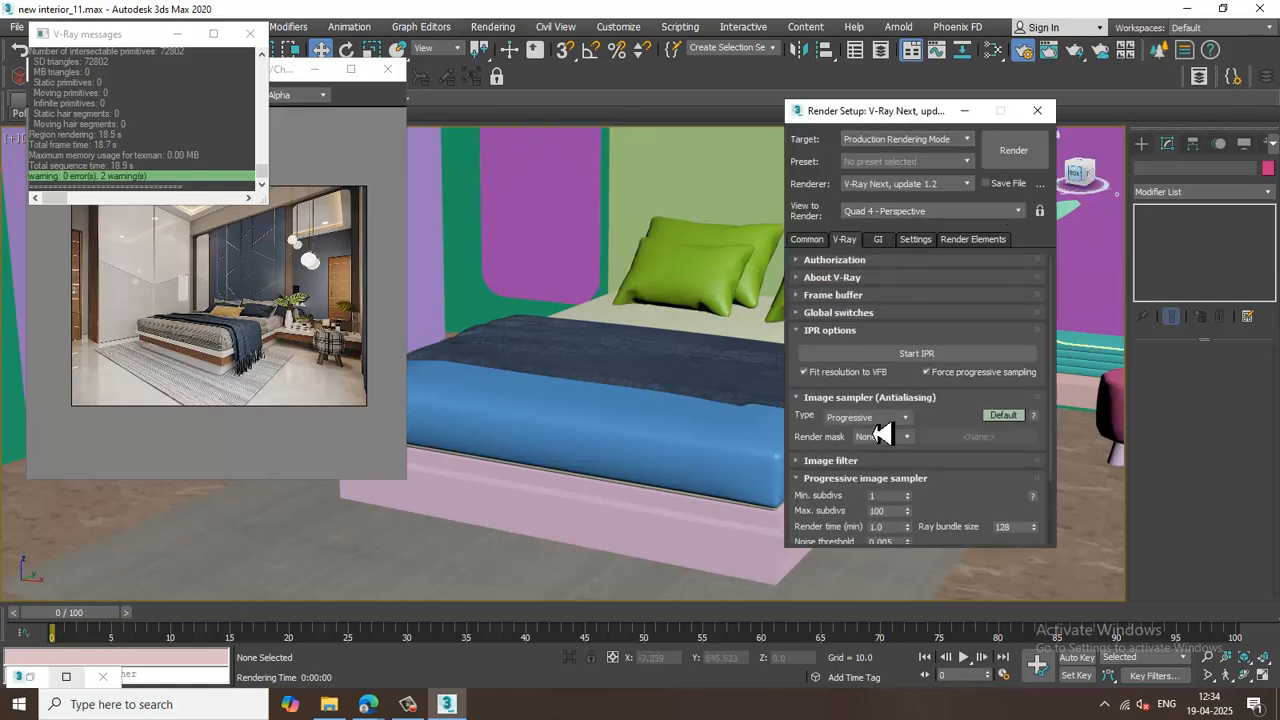
left_click(886, 421)
left_click(852, 433)
Set the primary GI engine to Irradiance map with Light cache as secondary, then render the scene.
left_click(878, 240)
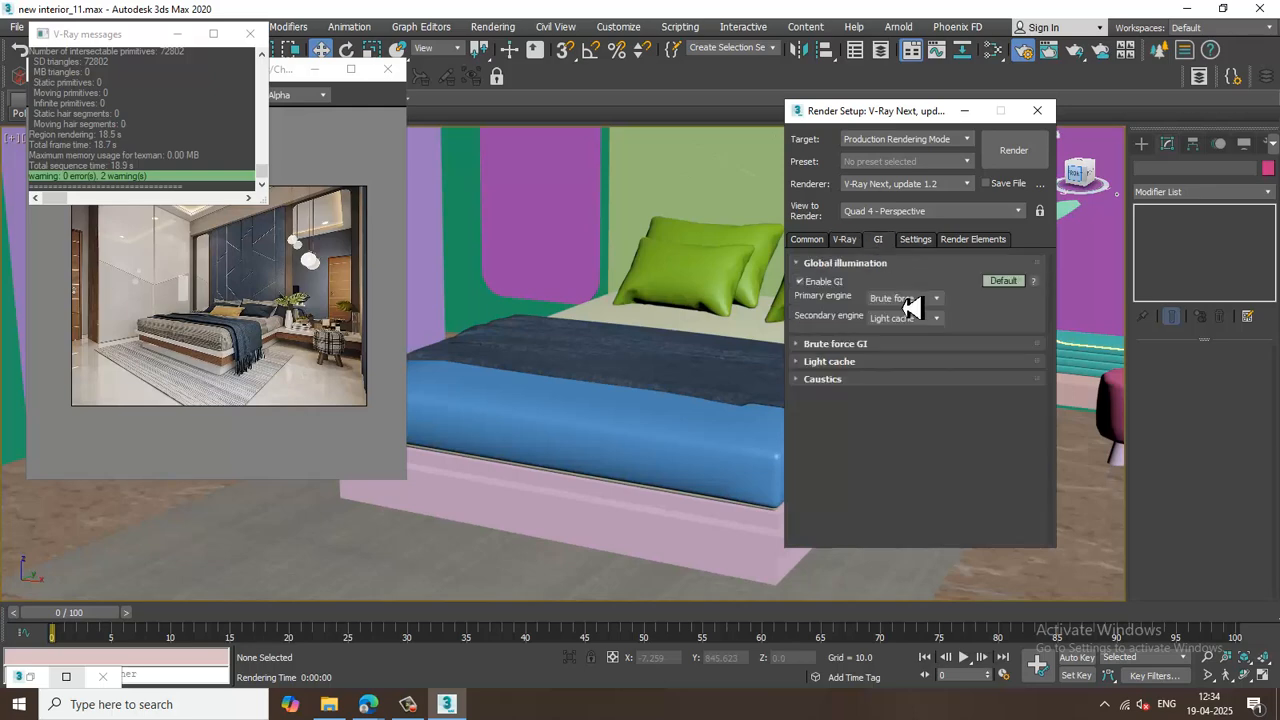
left_click(905, 300)
left_click(915, 318)
left_click(1000, 160)
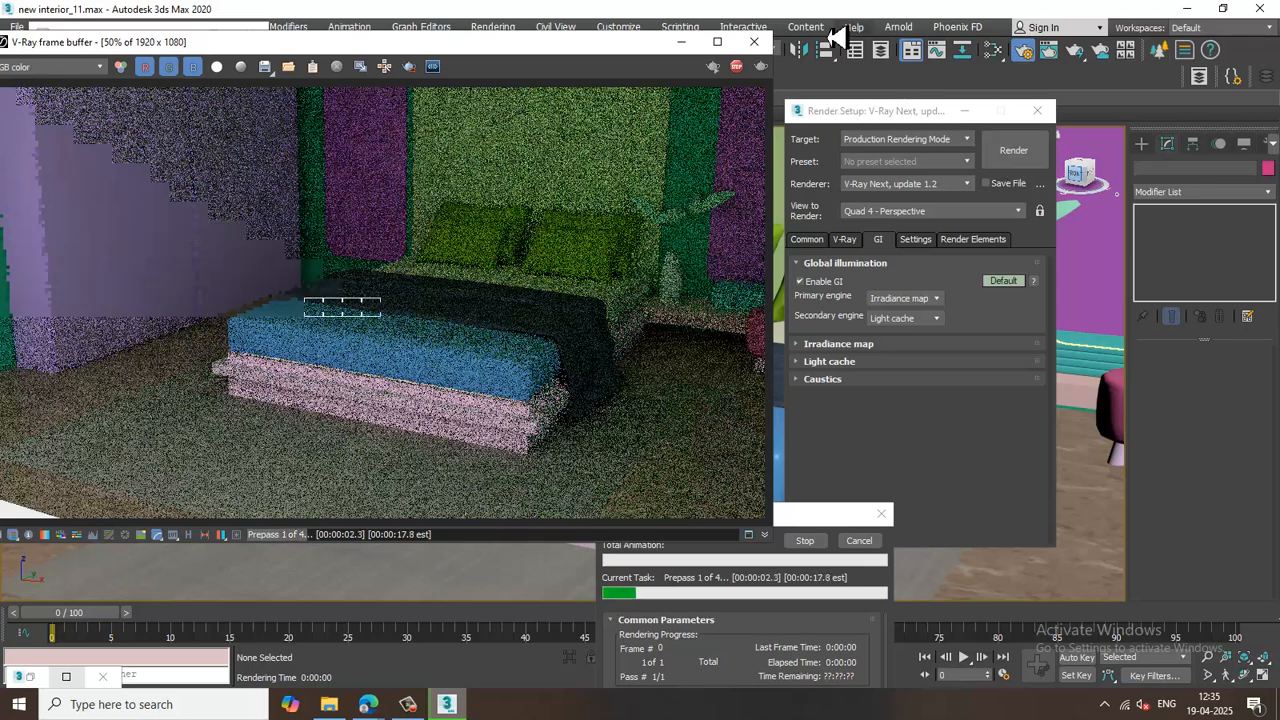
Stop the running render and close Render Setup and the frame buffer.
key("Escape")
left_click(1038, 112)
left_click(754, 43)
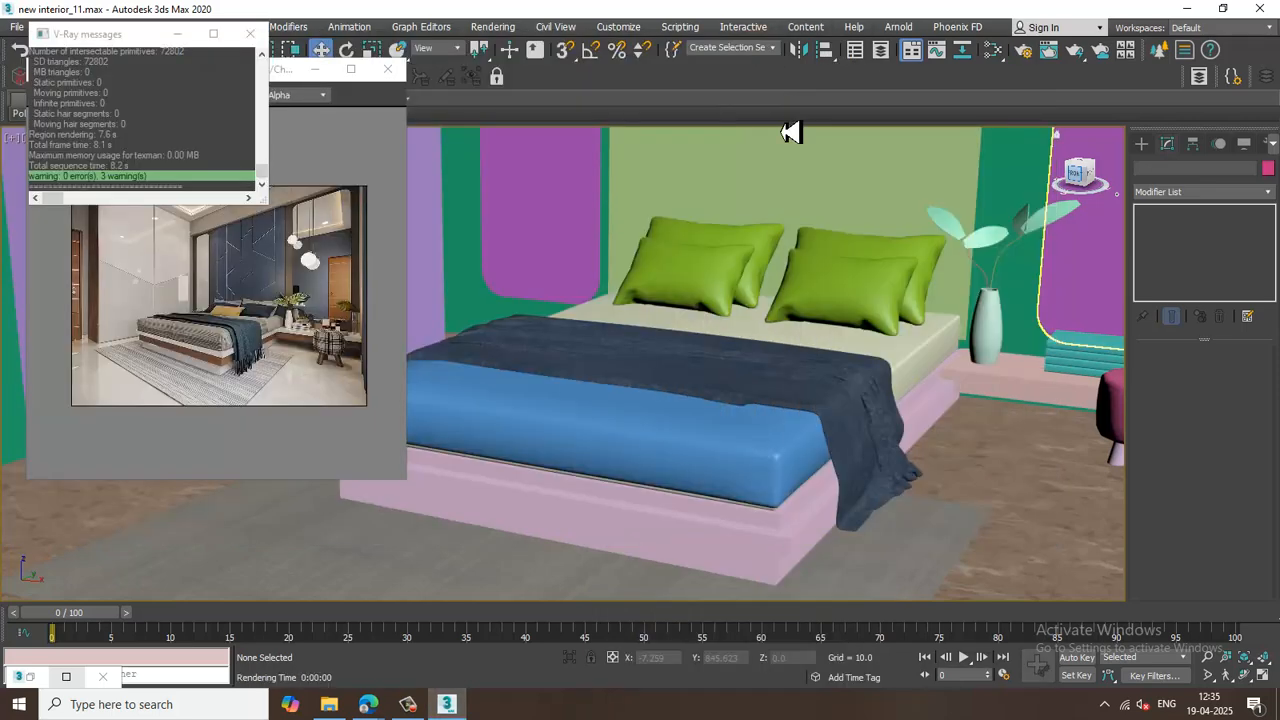
Select the two rounded wall panels and convert them to Editable Poly.
middle_click_drag(873, 300, 960, 500)
left_click(588, 318)
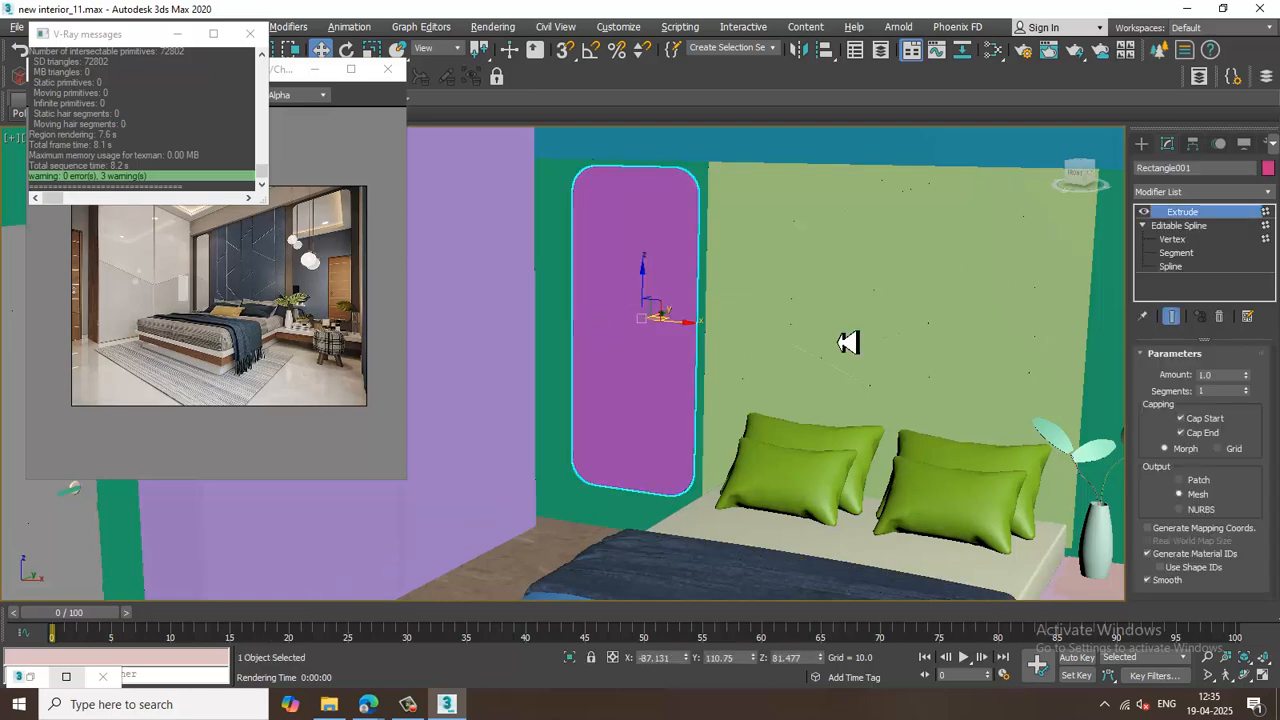
middle_click_drag(876, 341, 590, 306)
left_click(932, 293, "ctrl")
scroll(950, 298, "down", 4)
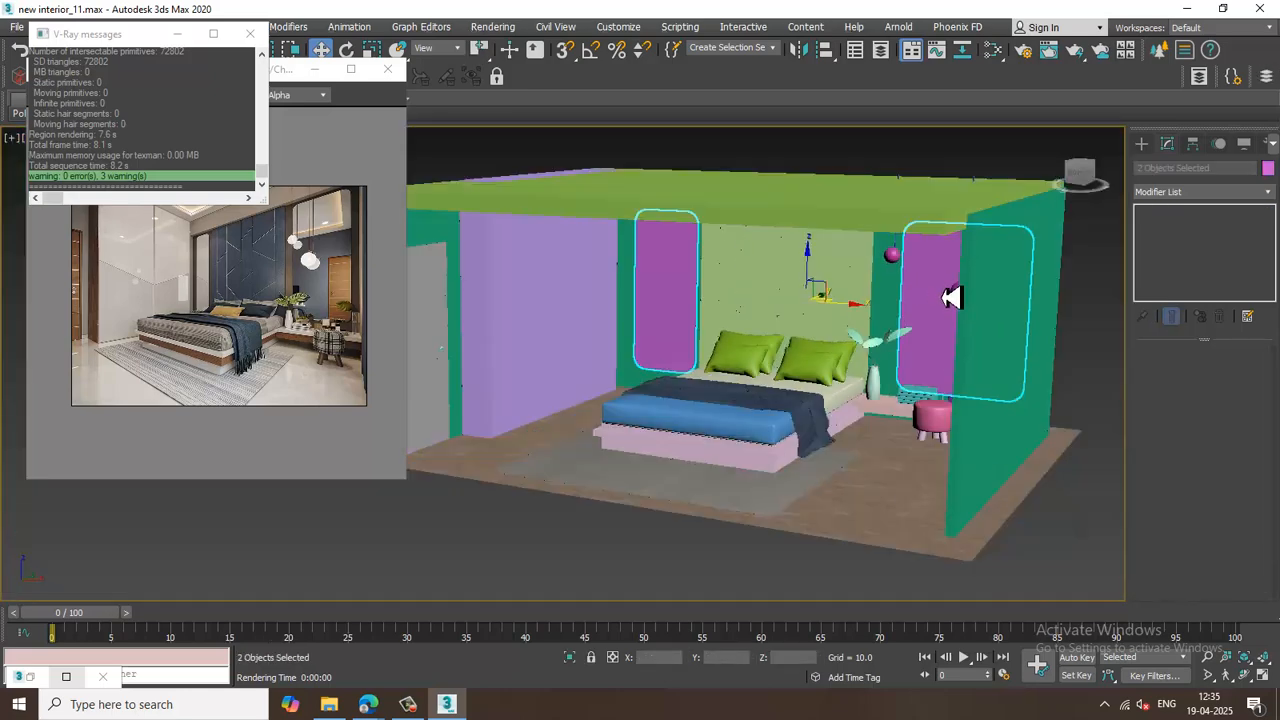
right_click(943, 292)
mouse_move(1020, 451)
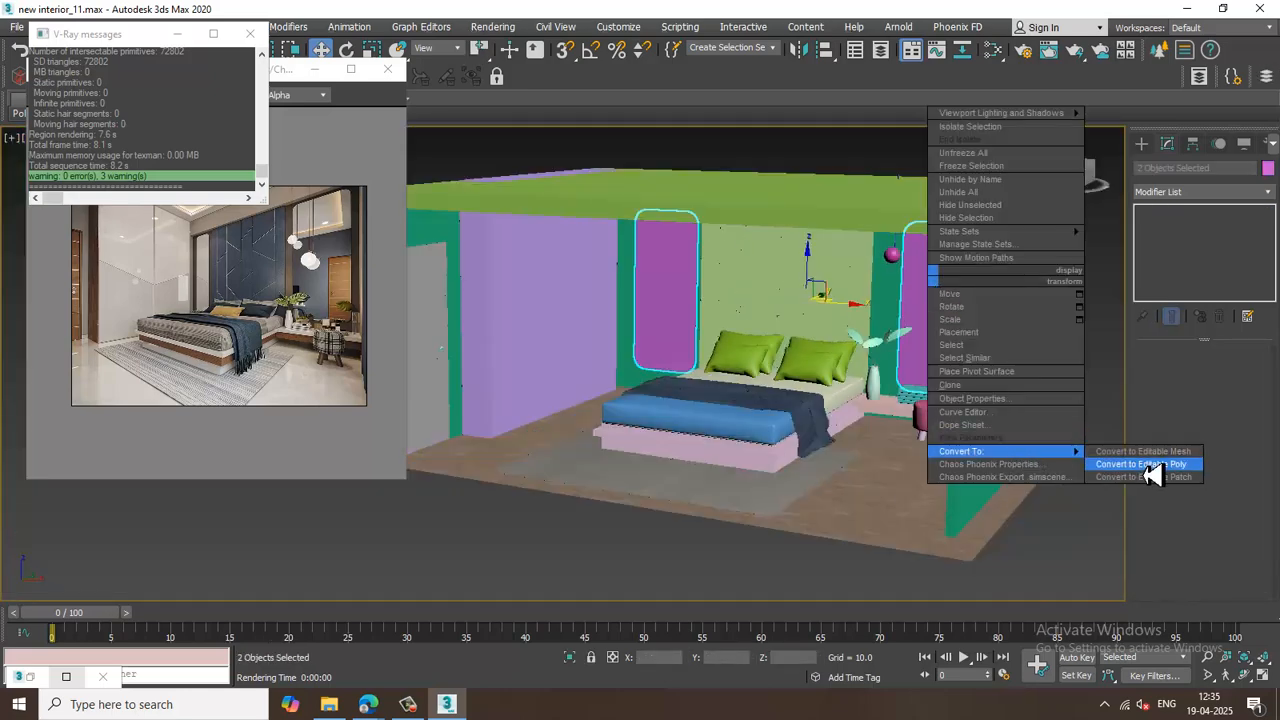
left_click(1076, 467)
Create a new VRayMtl for the selected panels in the Slate Material Editor with a black diffuse color.
key("m")
middle_click_drag(763, 471, 686, 323)
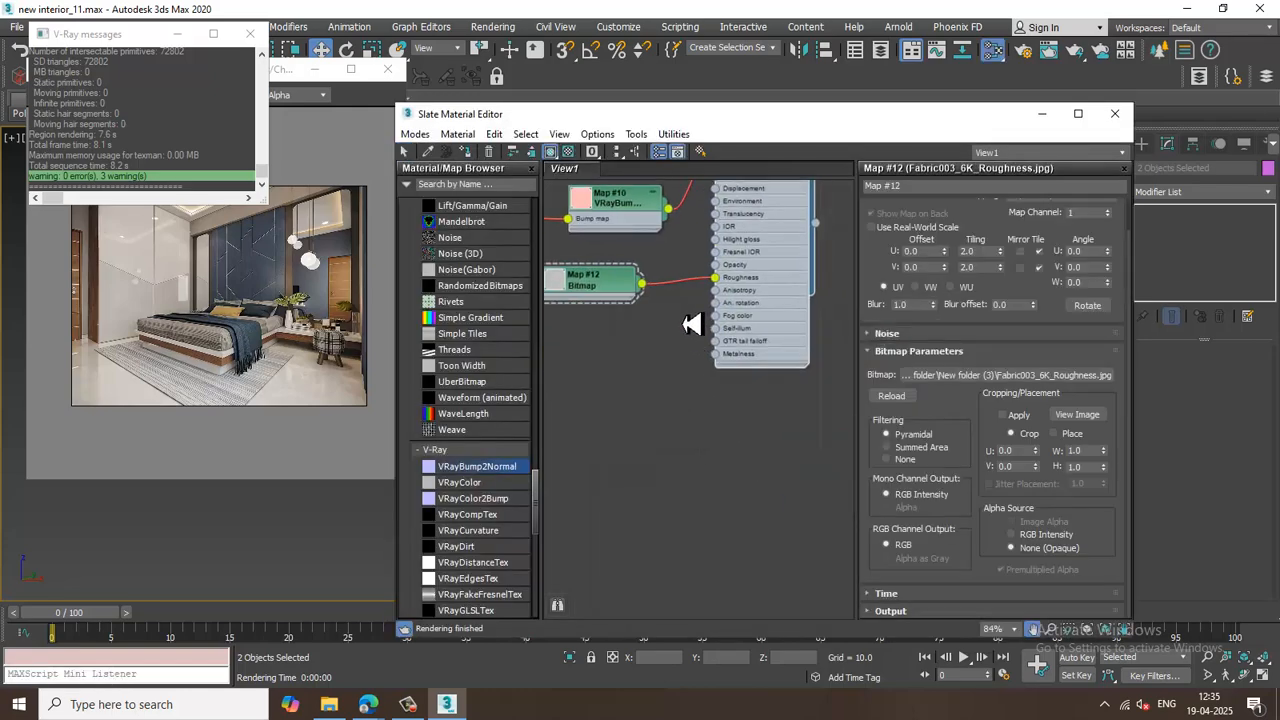
scroll(517, 366, "up", 10)
scroll(490, 306, "up", 15)
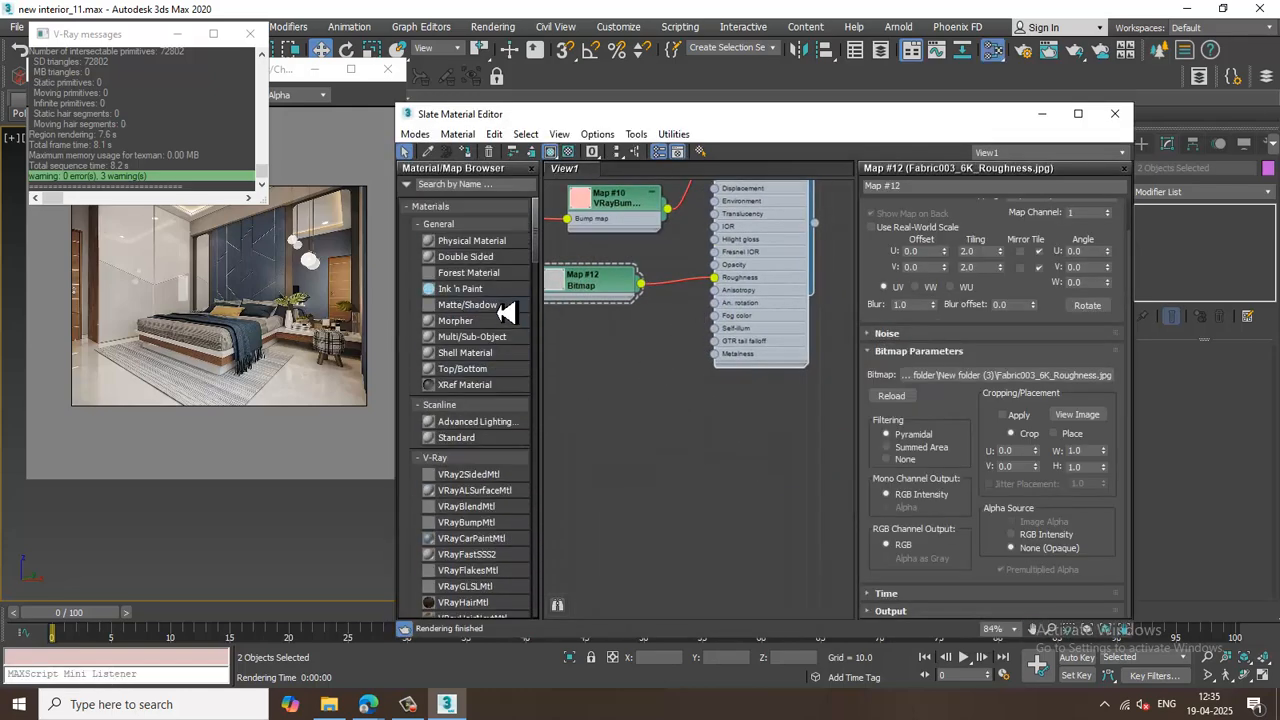
scroll(500, 564, "down", 5)
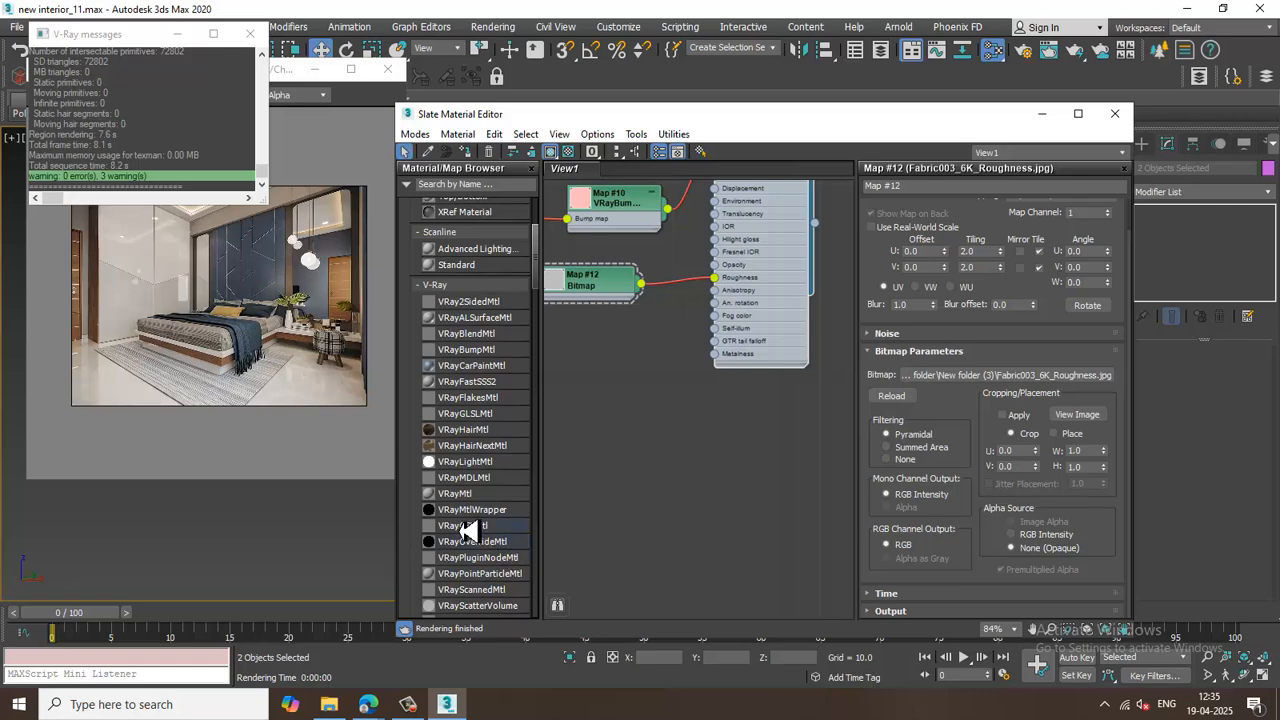
left_click_drag(455, 493, 771, 480)
middle_click_drag(777, 480, 701, 378)
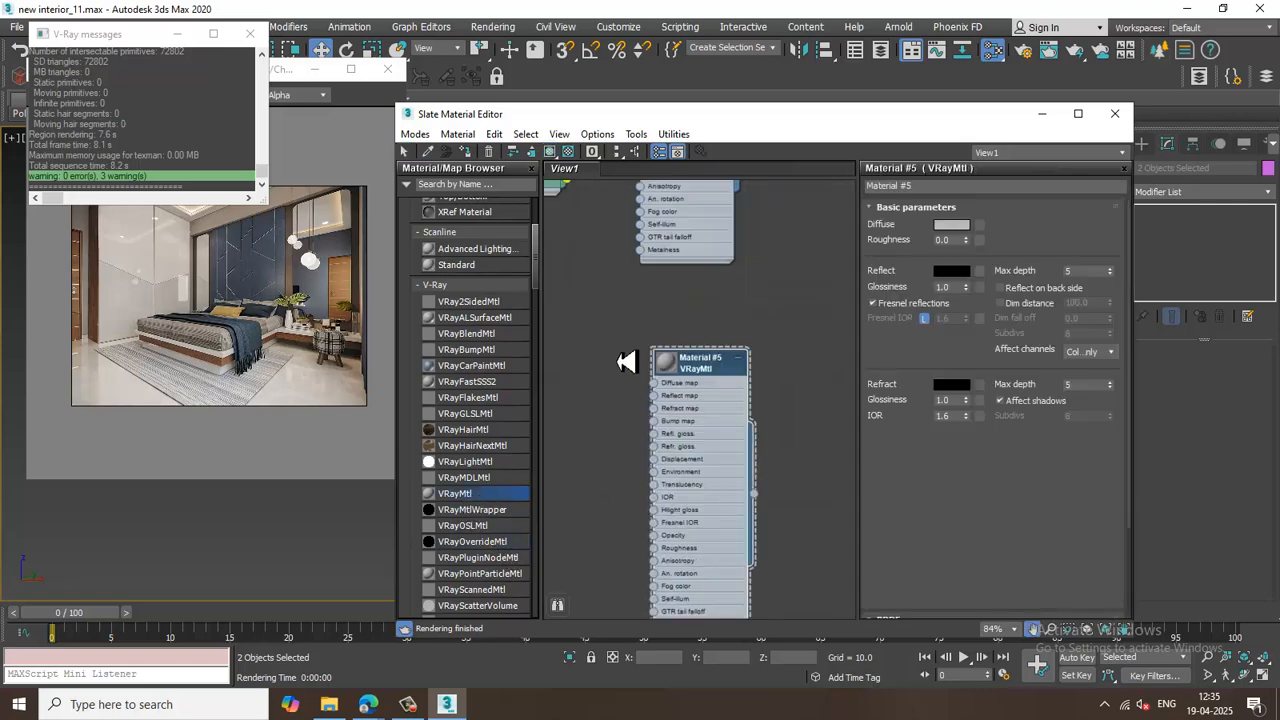
left_click(953, 224)
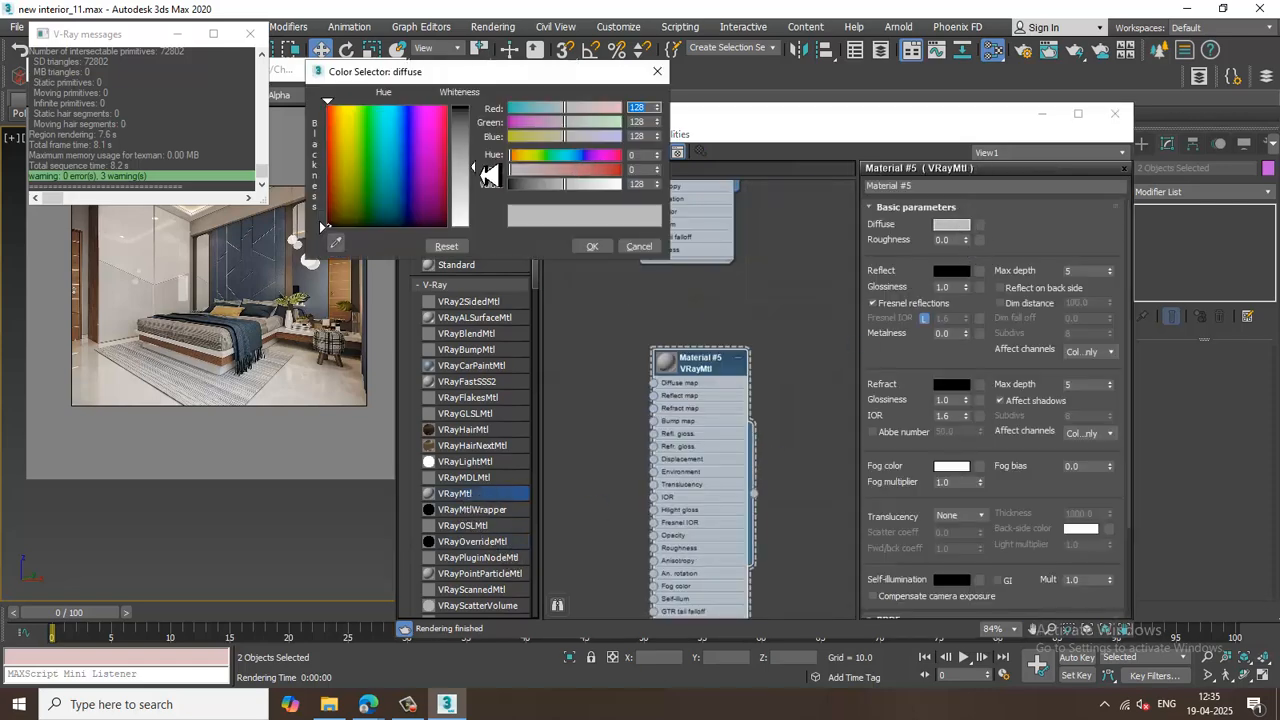
left_click_drag(488, 175, 490, 118)
left_click(596, 248)
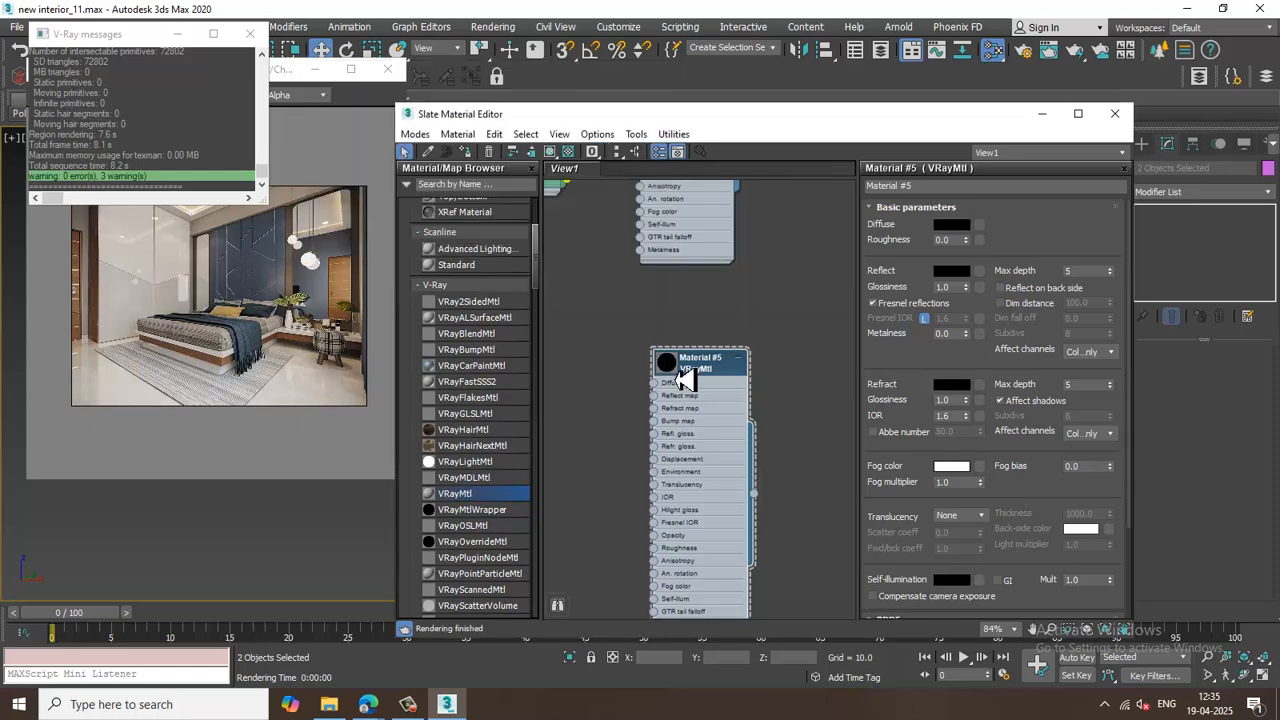
Set the panel material's reflect color to white, turn off Fresnel reflections, and close the editor.
left_click(951, 270)
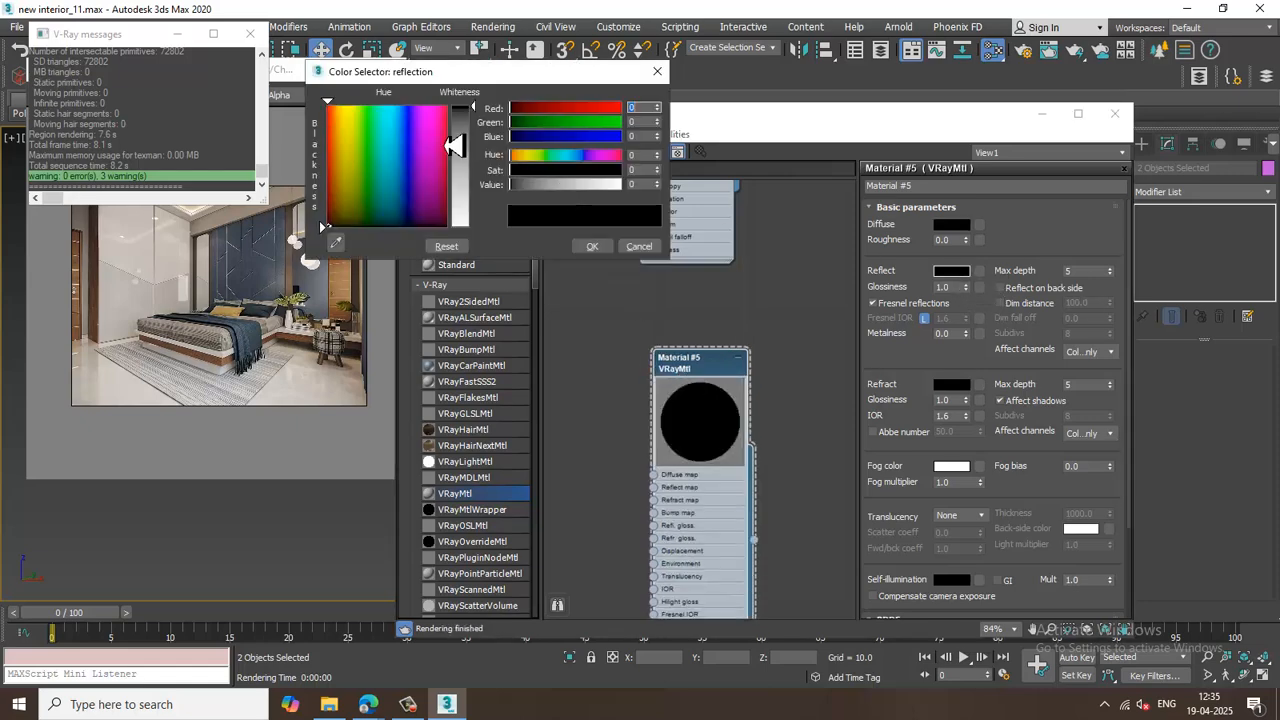
left_click_drag(453, 146, 480, 120)
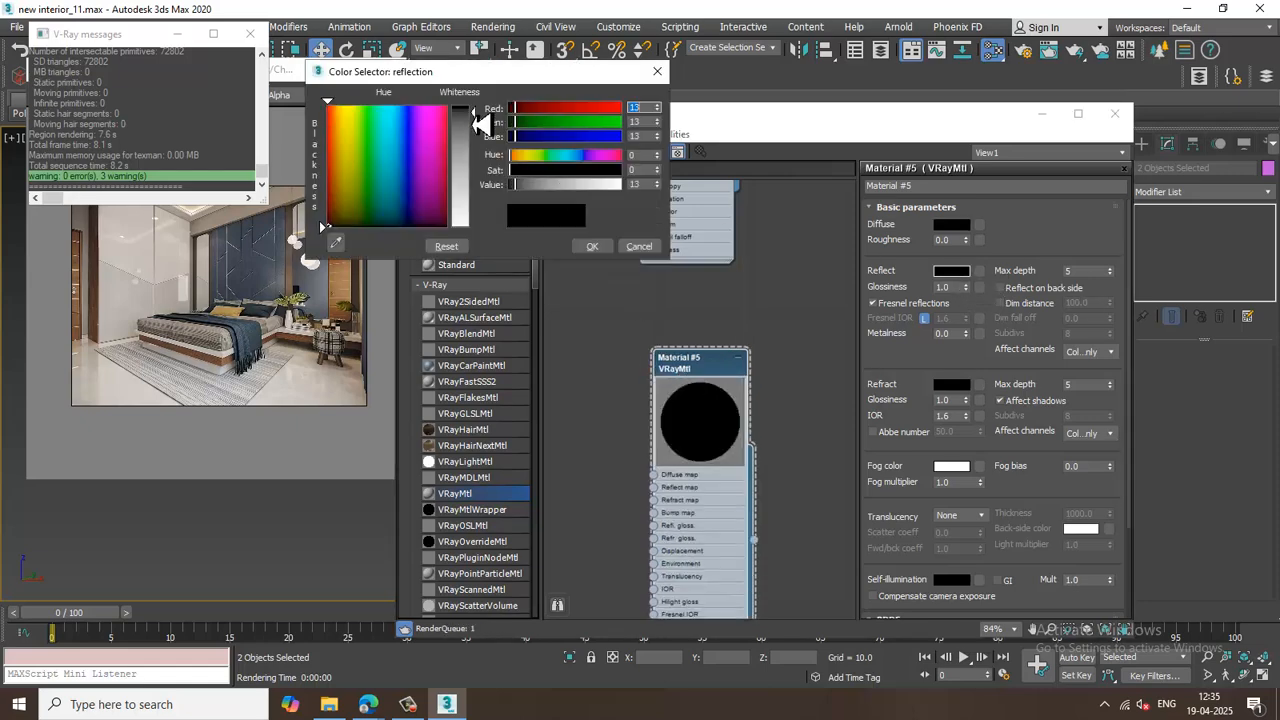
left_click(596, 248)
left_click(873, 303)
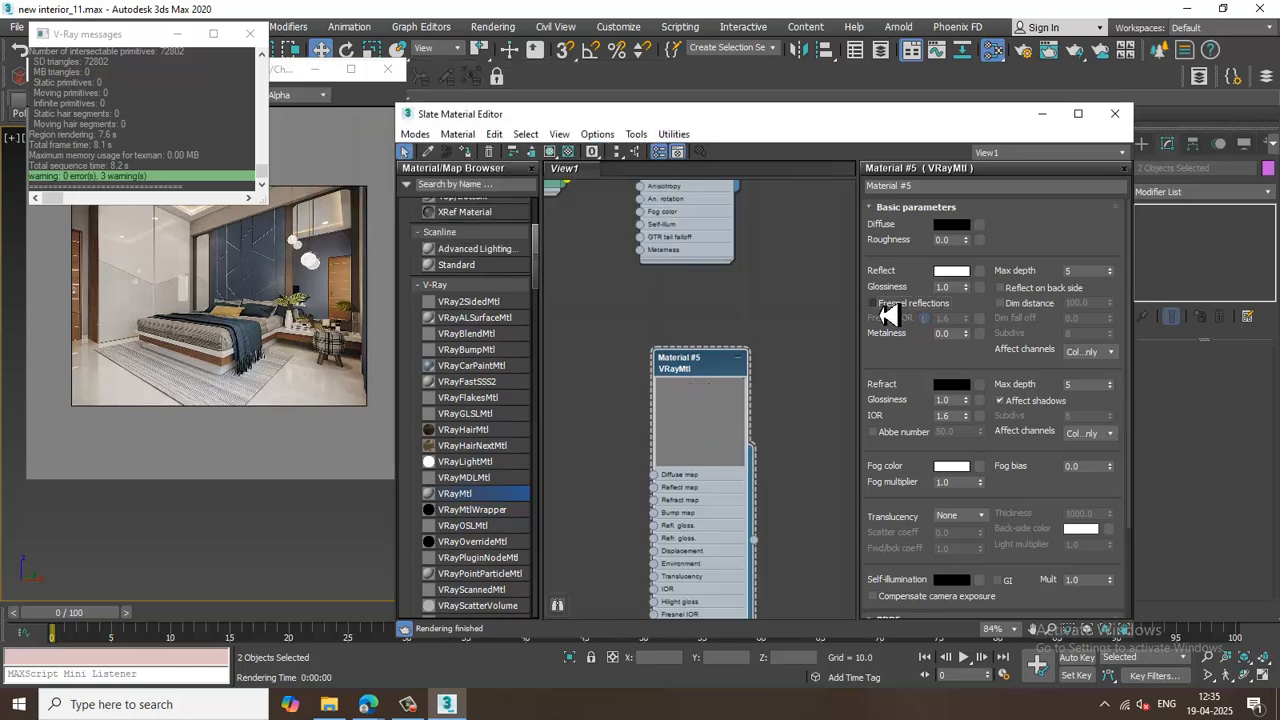
left_click(1042, 113)
Render the scene twice to preview the panel material, closing the frame buffer after each render.
scroll(813, 300, "up", 4)
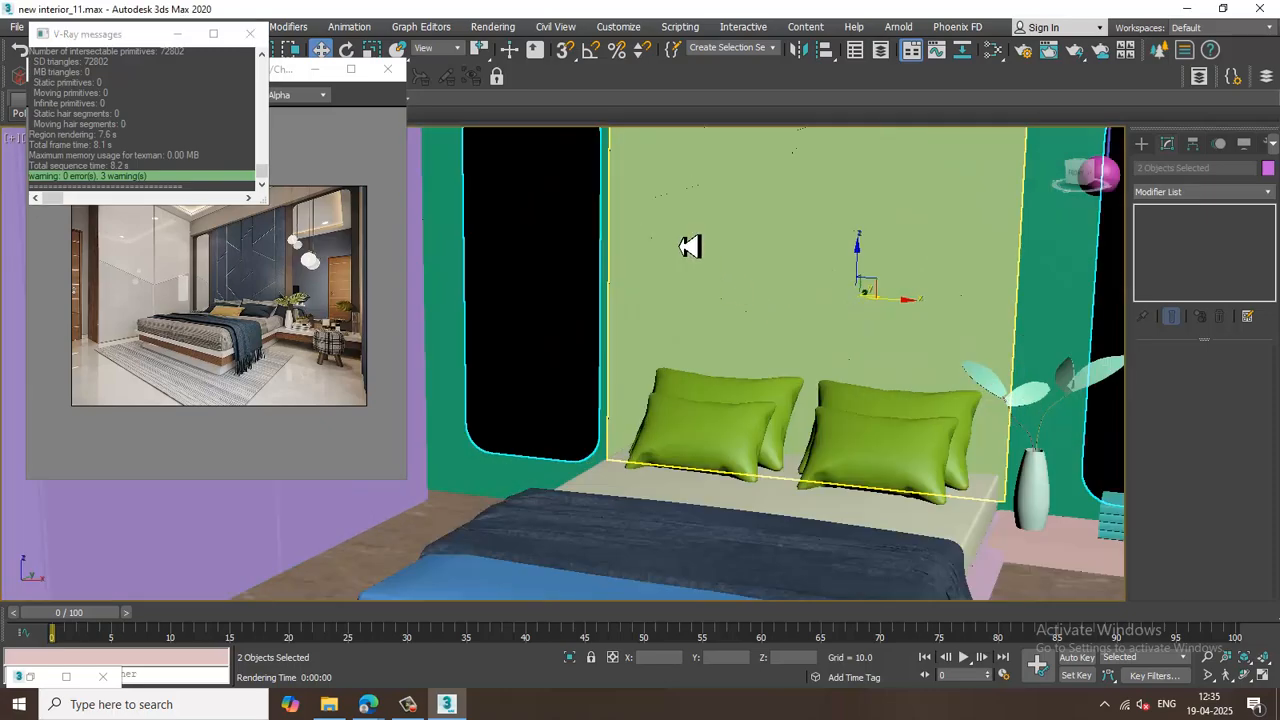
left_click(493, 26)
left_click(508, 51)
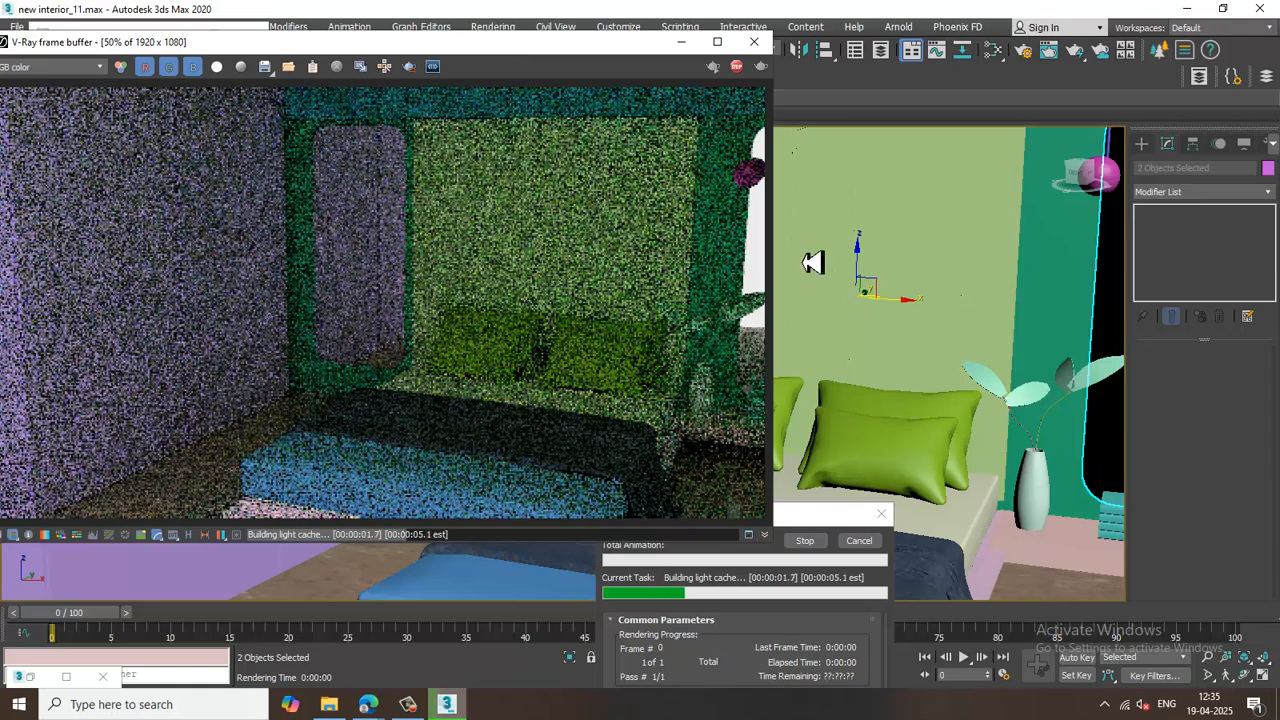
left_click(762, 43)
scroll(806, 309, "down", 4)
scroll(806, 310, "up", 5)
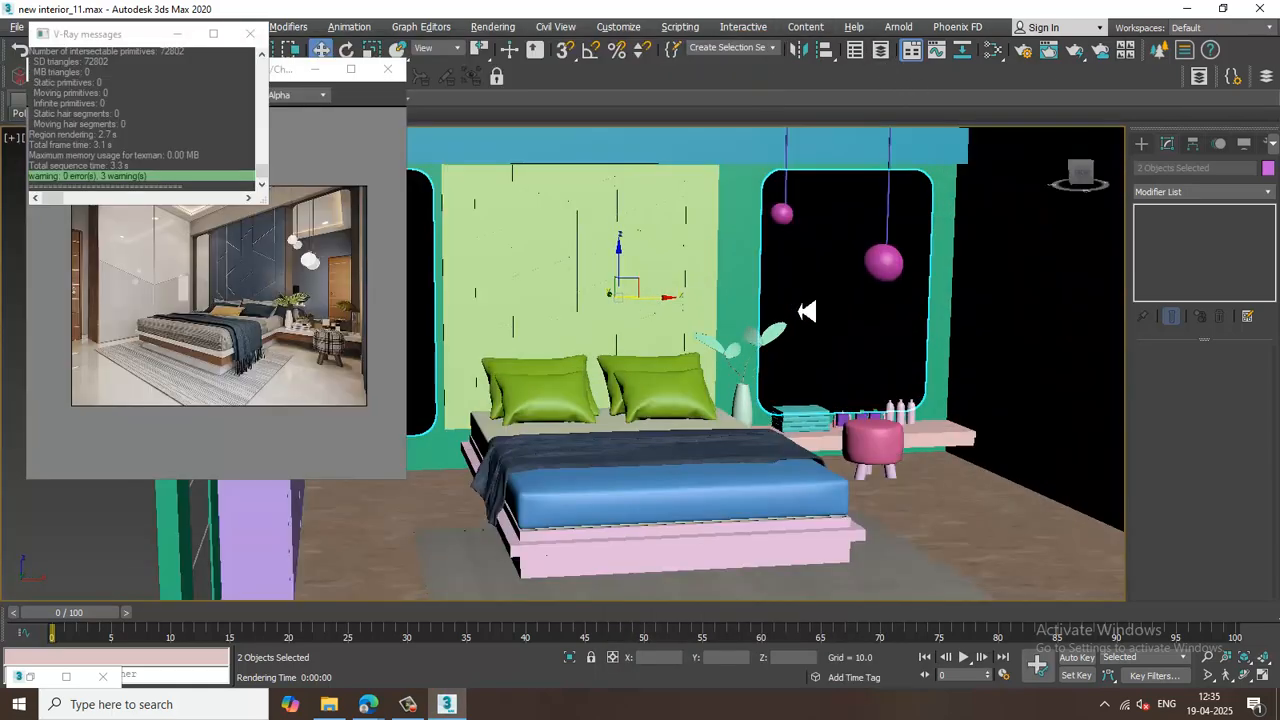
scroll(806, 310, "up", 4)
left_click(493, 27)
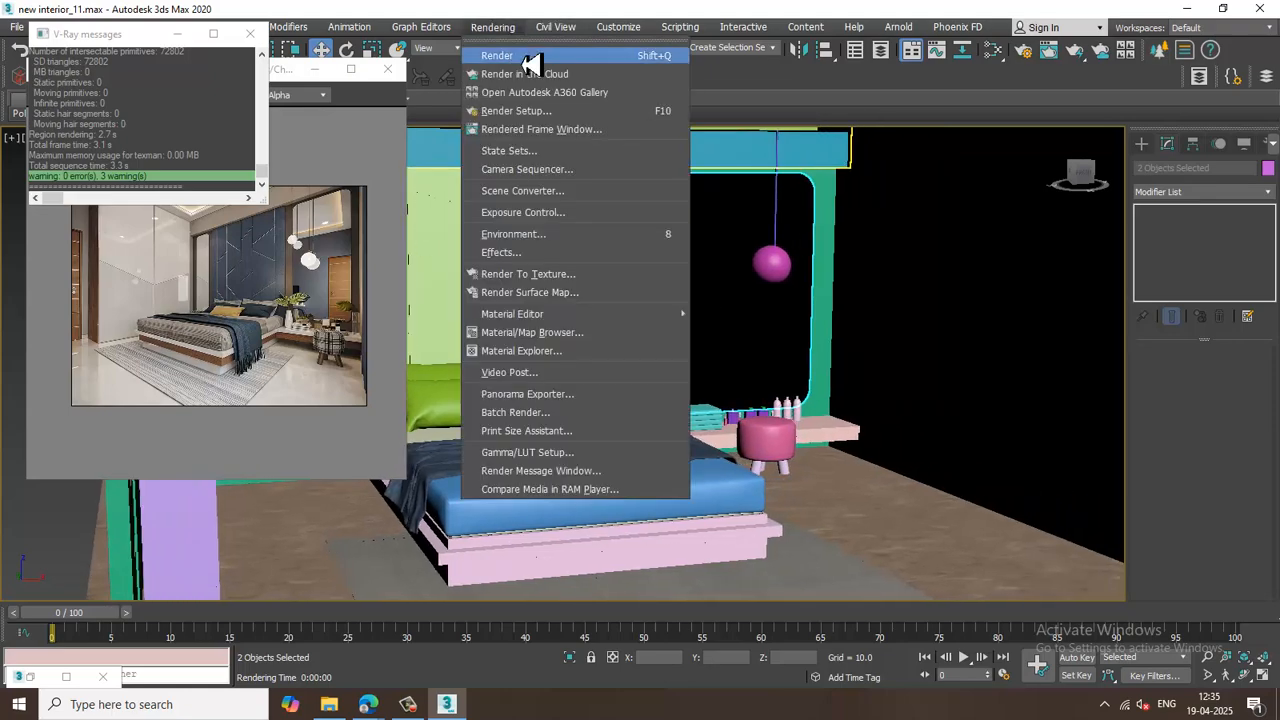
left_click(530, 58)
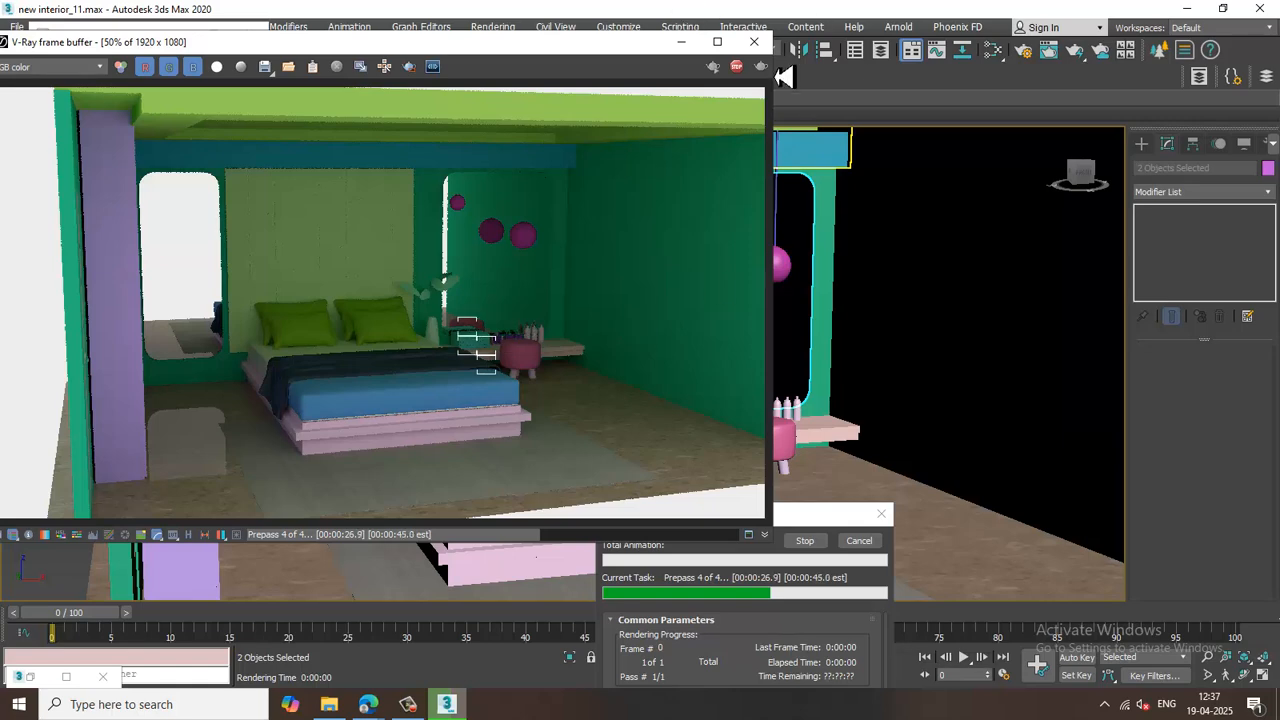
left_click(754, 42)
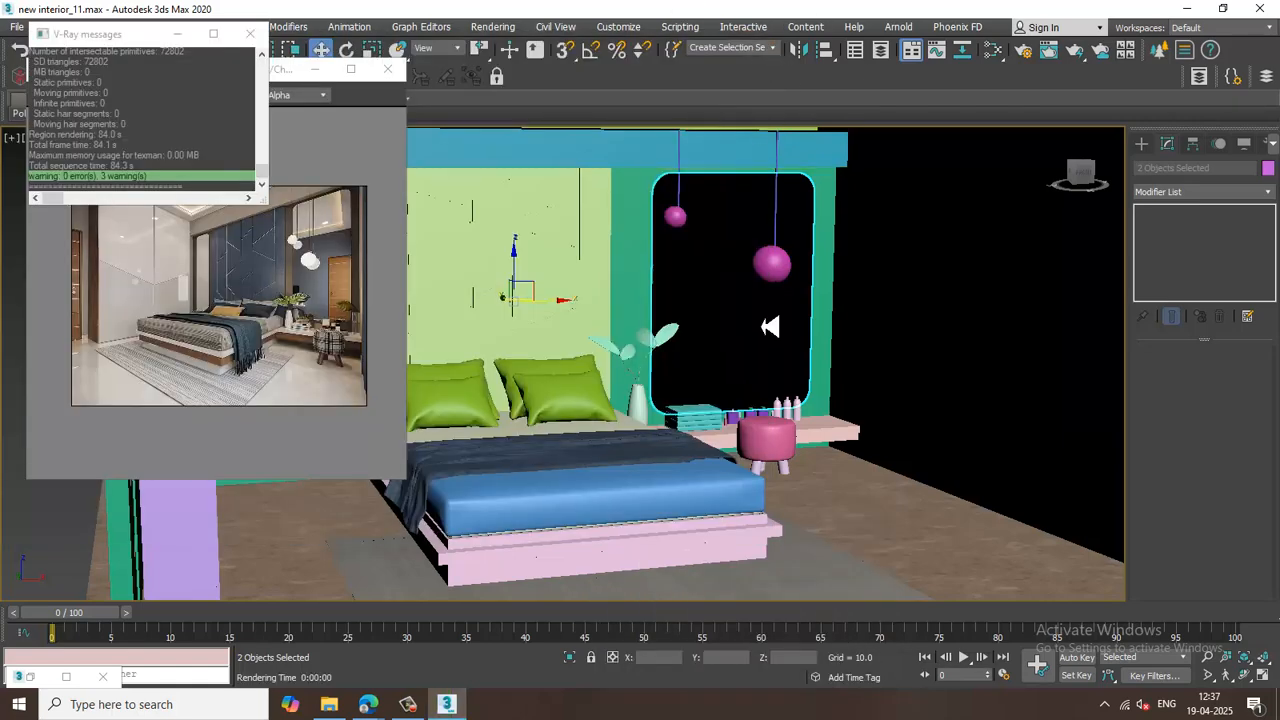
Select all scene objects and convert them to Editable Poly, then clear the selection.
key("ctrl+a")
right_click(690, 218)
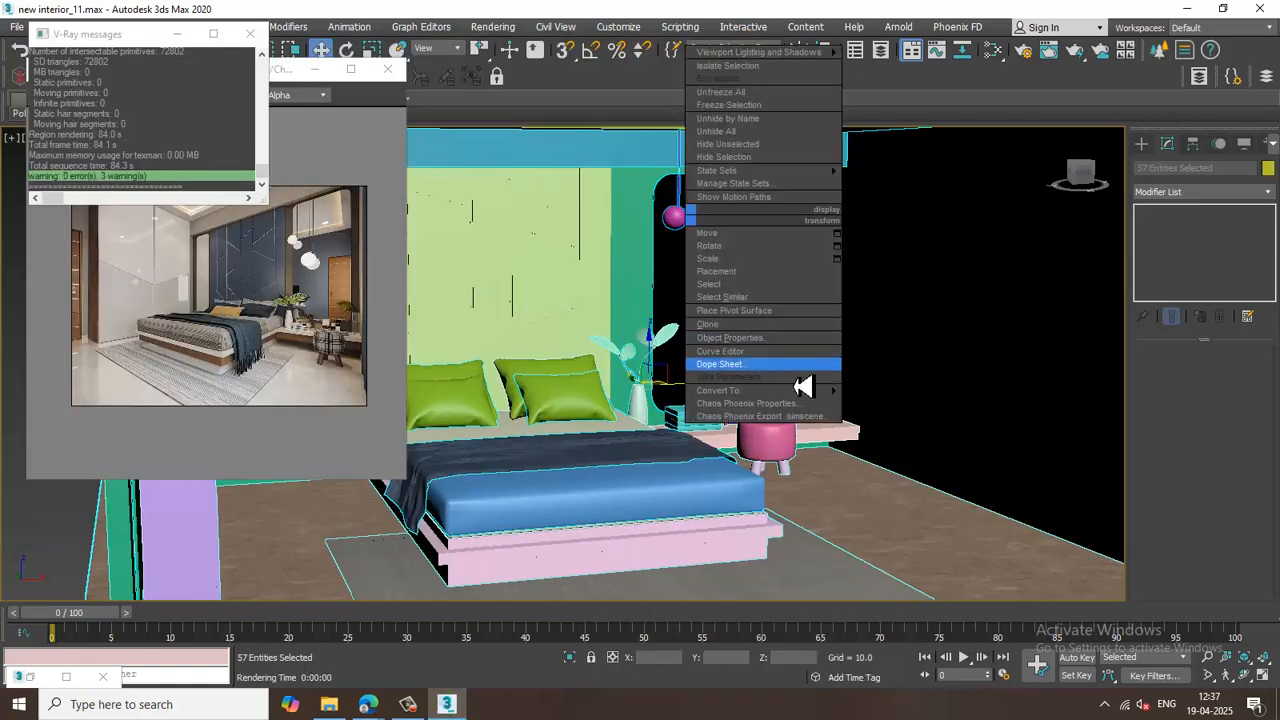
mouse_move(760, 390)
left_click(937, 405)
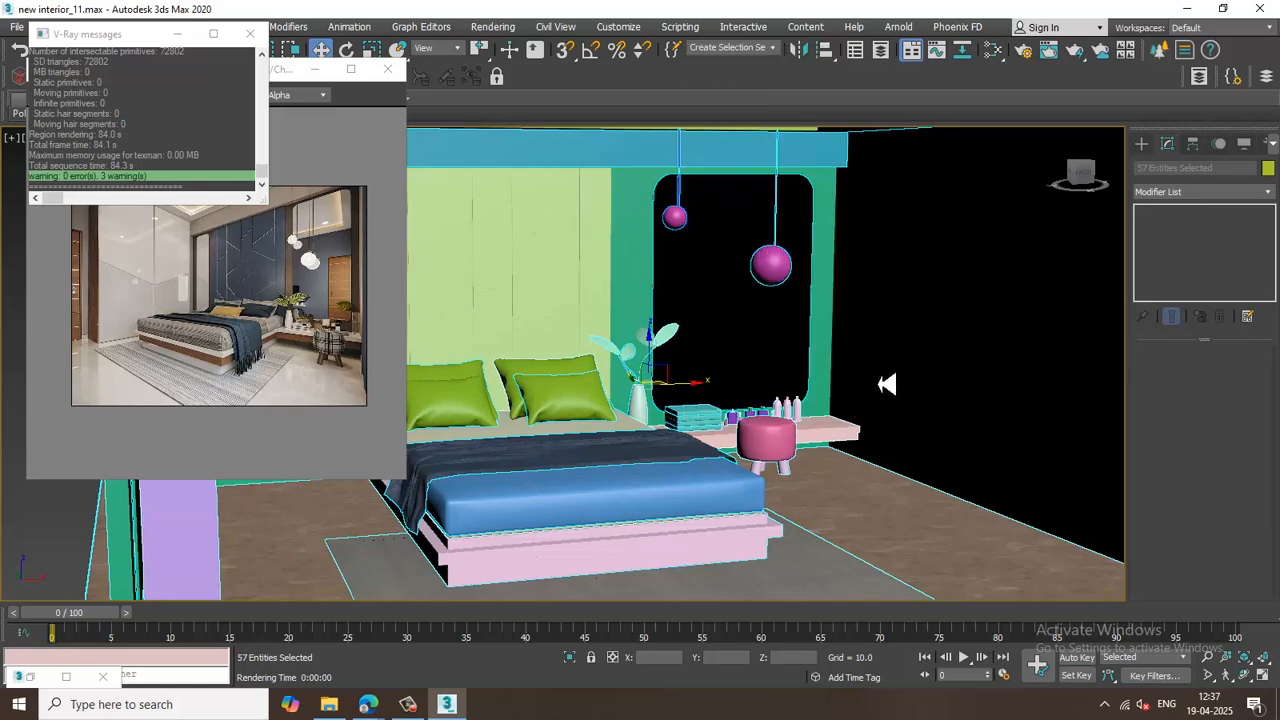
scroll(887, 384, "down", 4)
middle_click_drag(890, 383, 798, 418, "alt")
left_click(1001, 424)
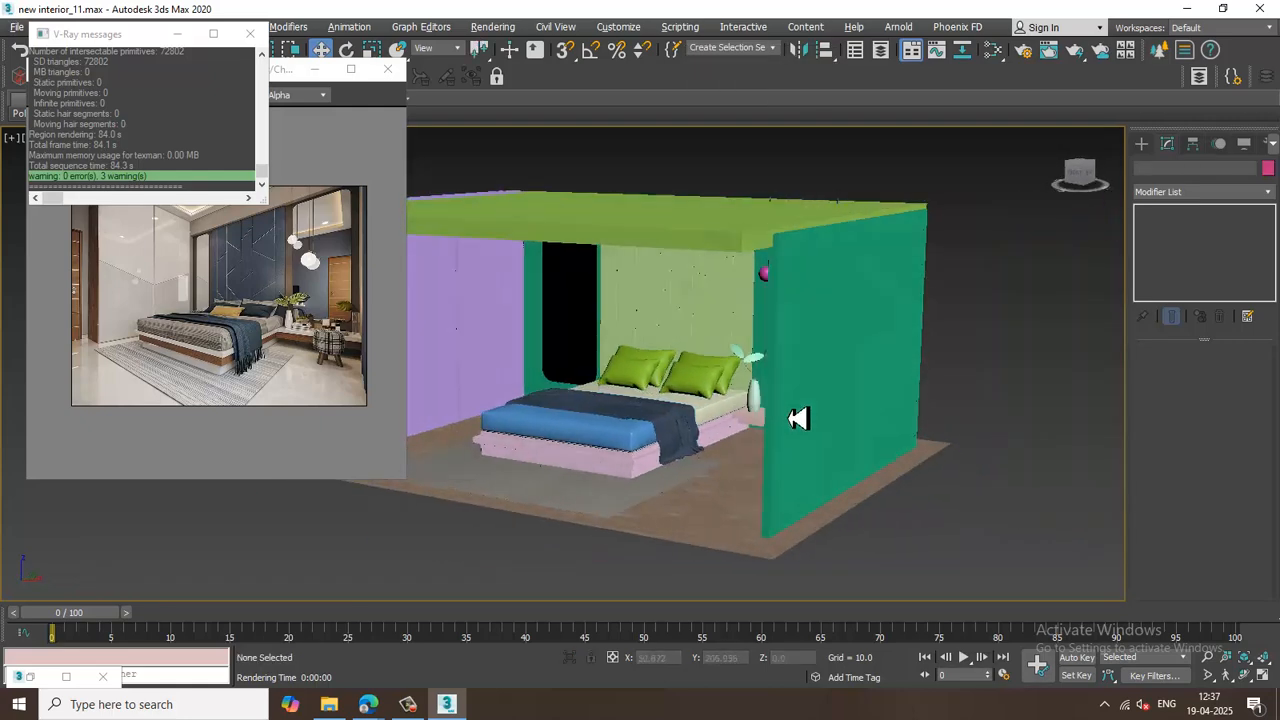
Select the mattress and create a new VRayMtl for it in the Slate Material Editor.
scroll(798, 418, "up", 5)
middle_click_drag(778, 441, 950, 443)
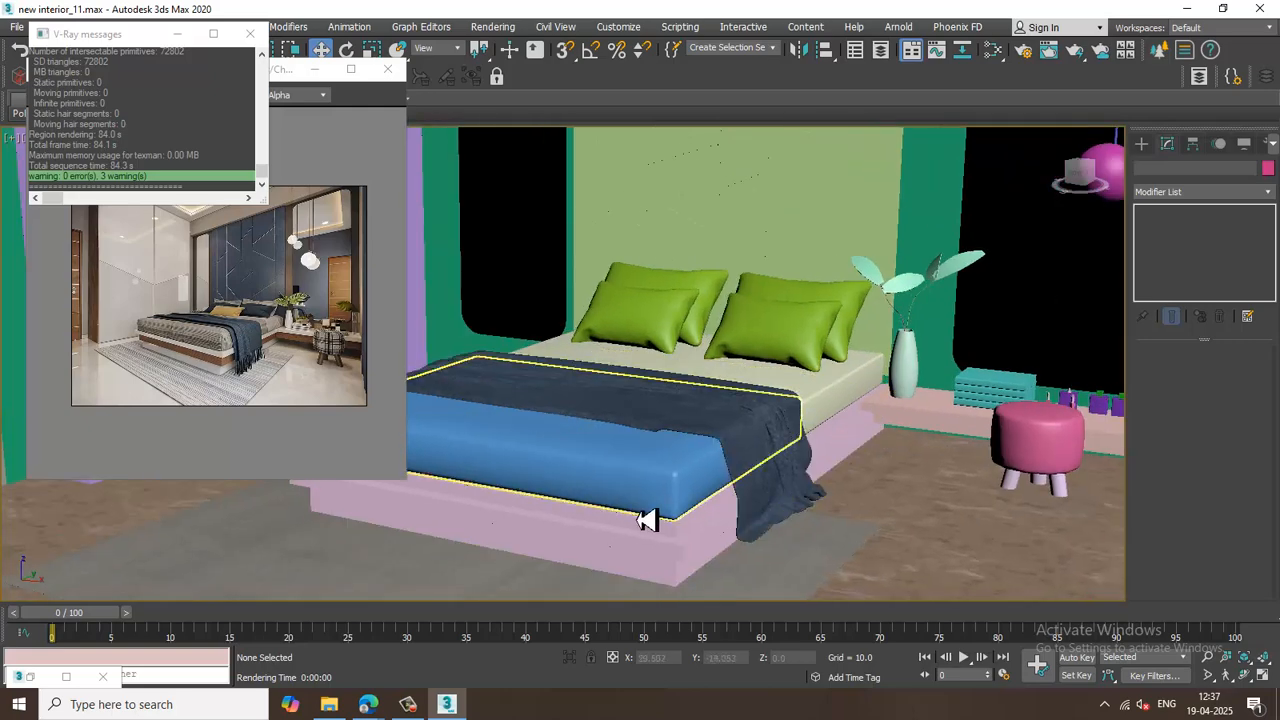
left_click(646, 519)
middle_click_drag(648, 519, 687, 294, "alt")
key("m")
middle_click_drag(678, 429, 764, 341)
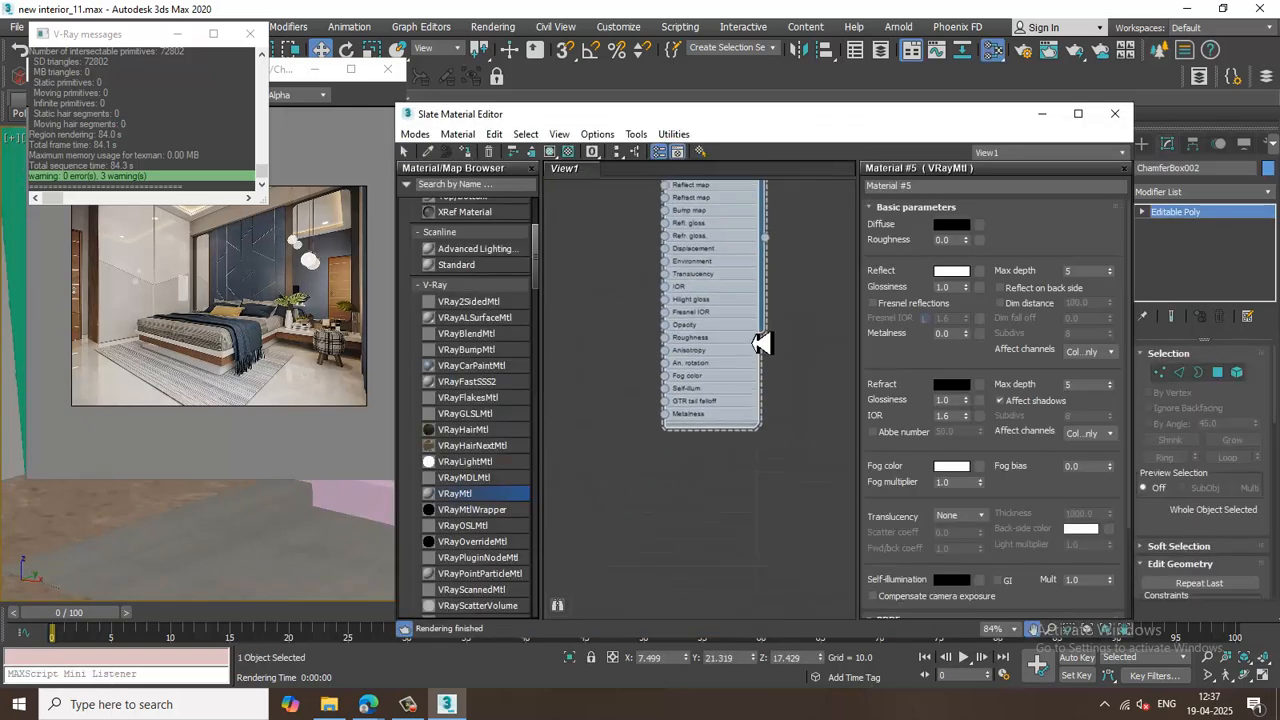
left_click_drag(723, 519, 790, 505)
double_click(790, 505)
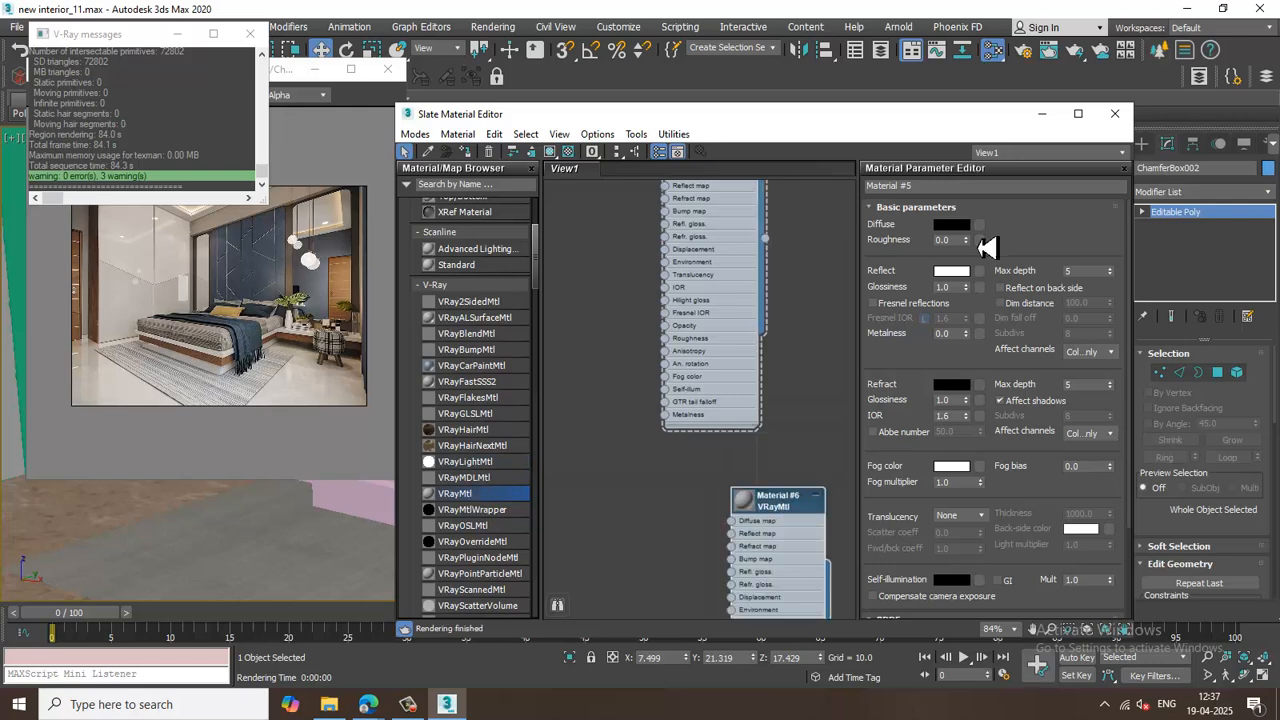
Load Fabric063_4K-JPG_Color.jpg from New folder (4) as the mattress material's diffuse bitmap and close the editor.
left_click(981, 226)
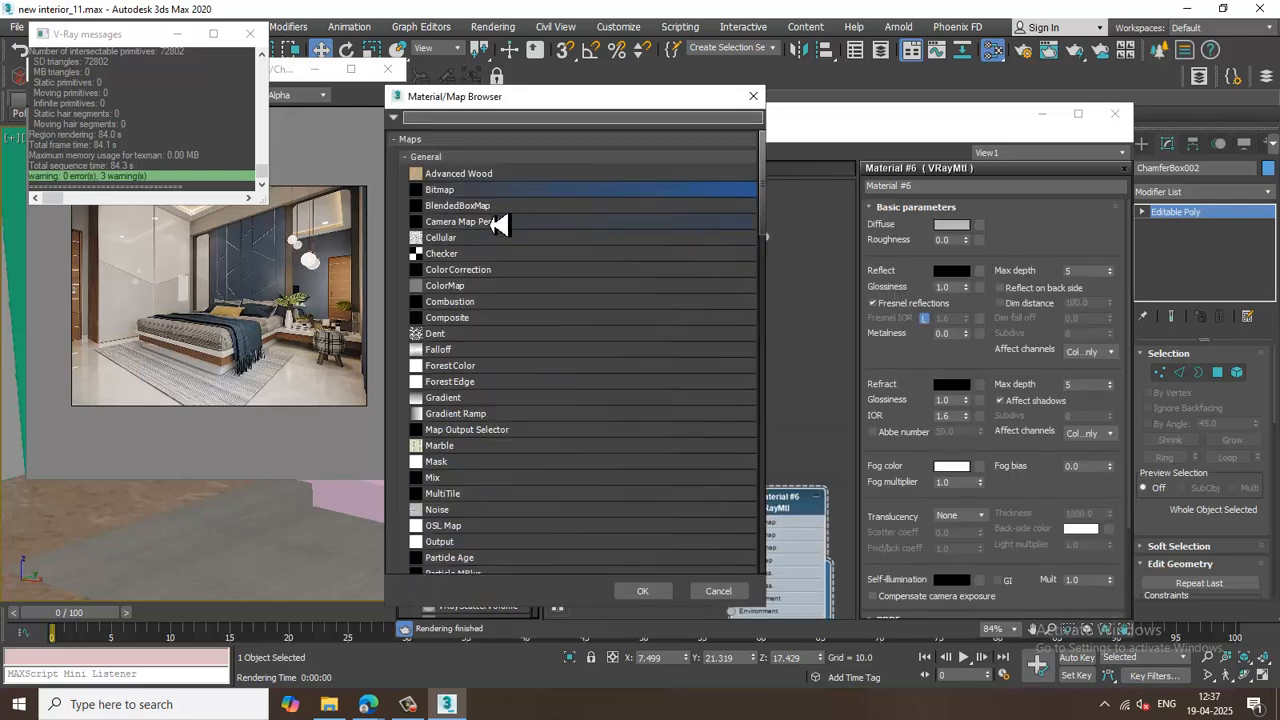
double_click(475, 190)
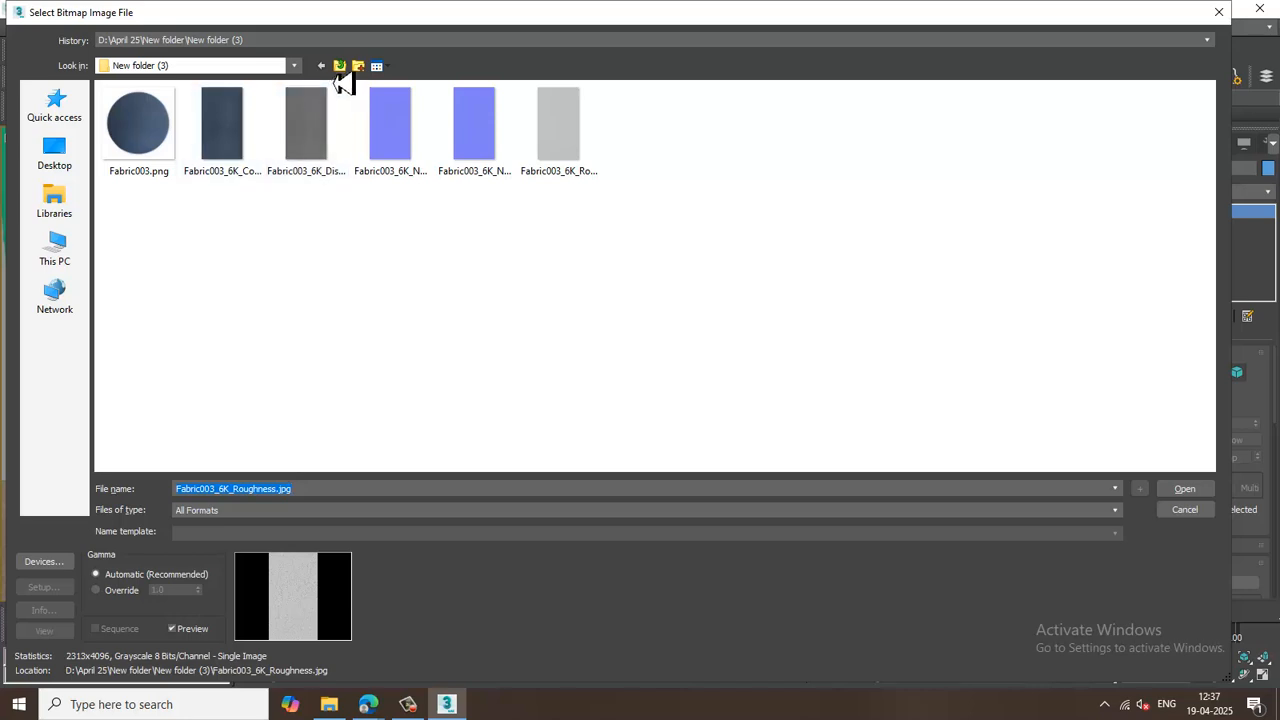
left_click(339, 66)
double_click(195, 288)
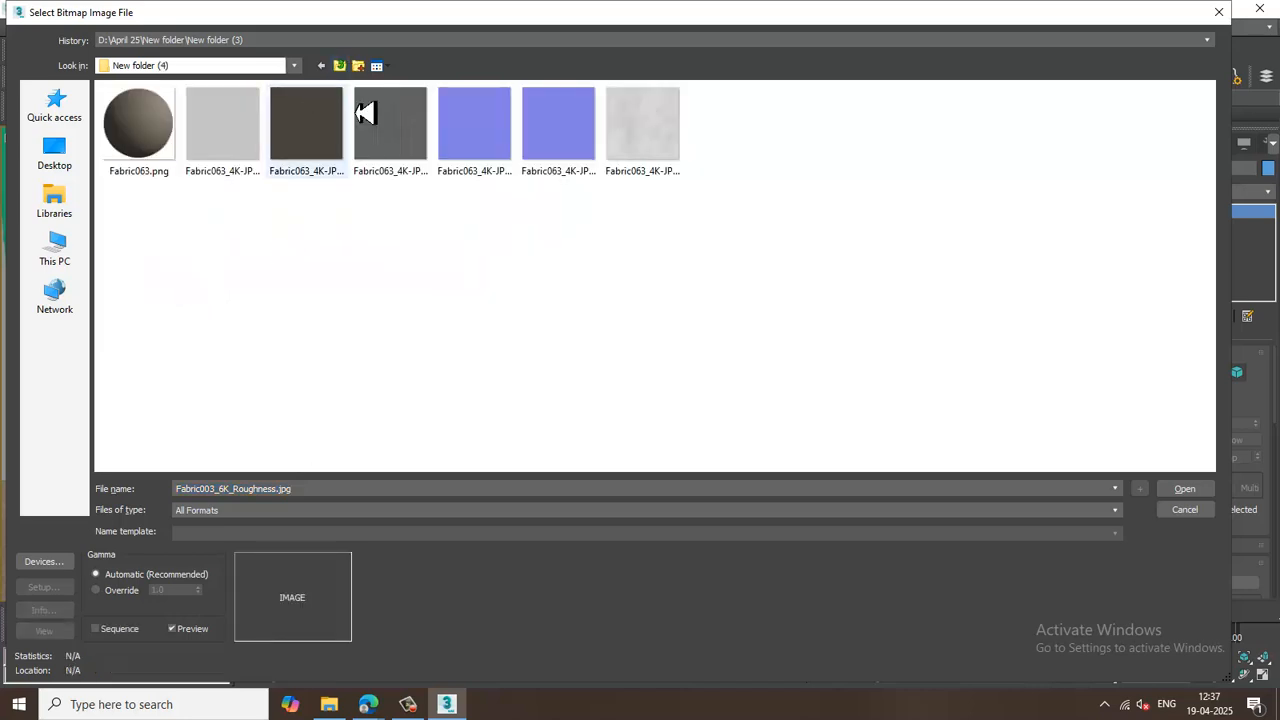
left_click(308, 129)
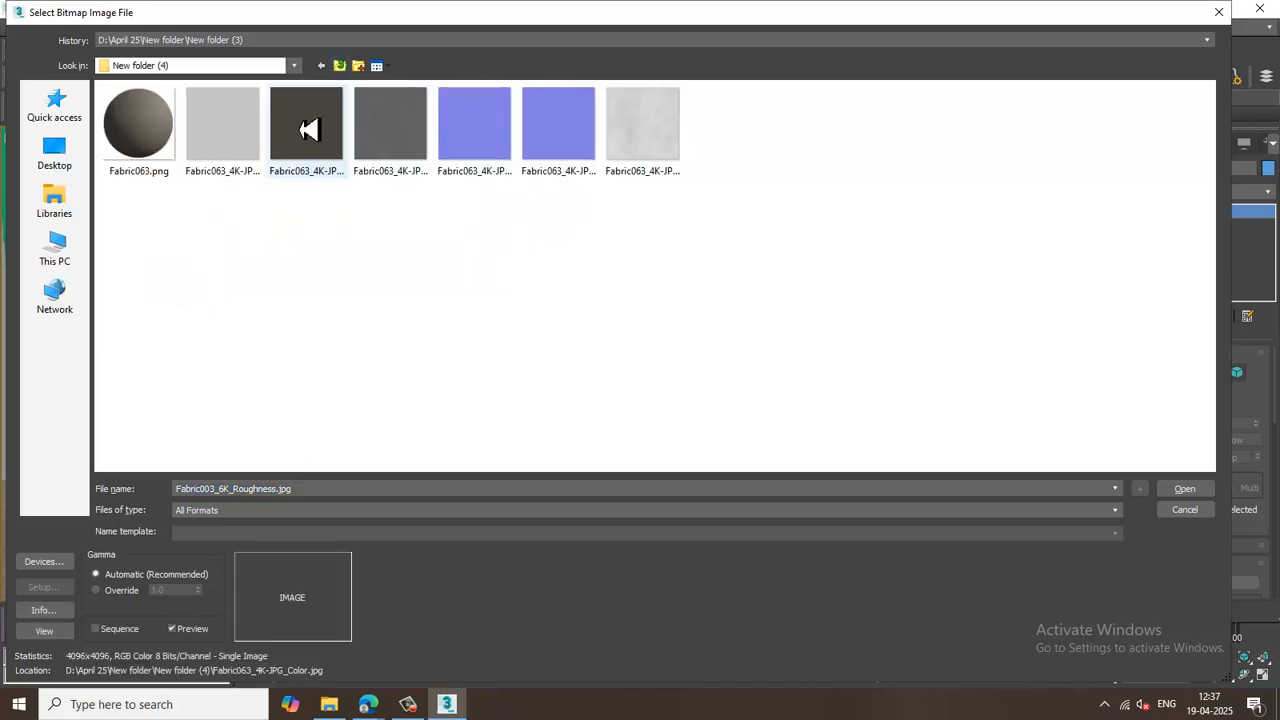
double_click(308, 129)
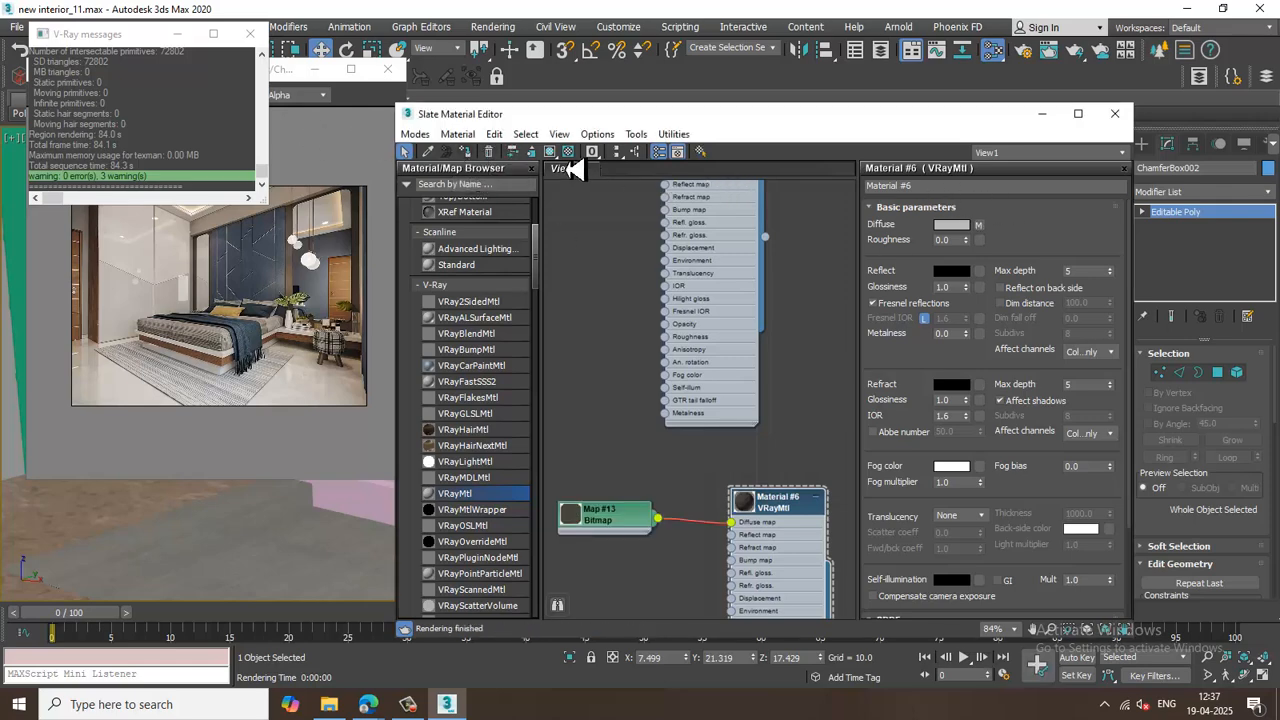
left_click(1045, 114)
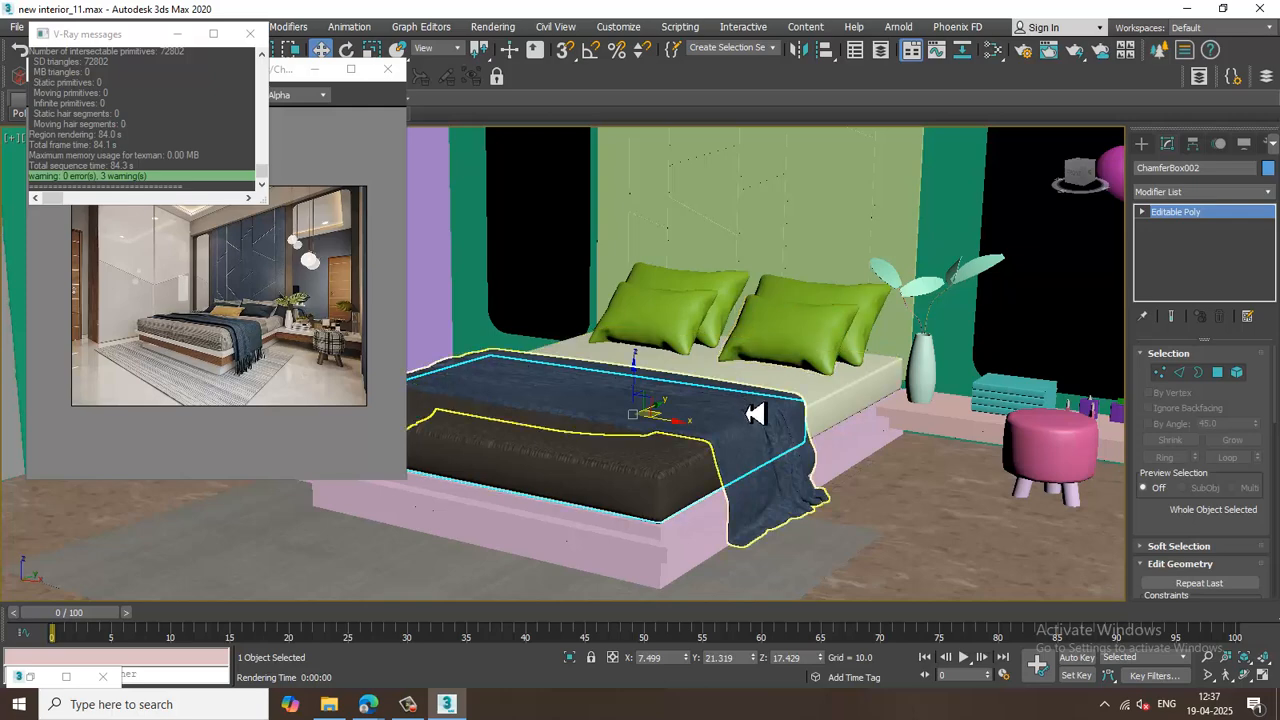
Open the mattress material's diffuse bitmap parameters, then close the material editor.
key("m")
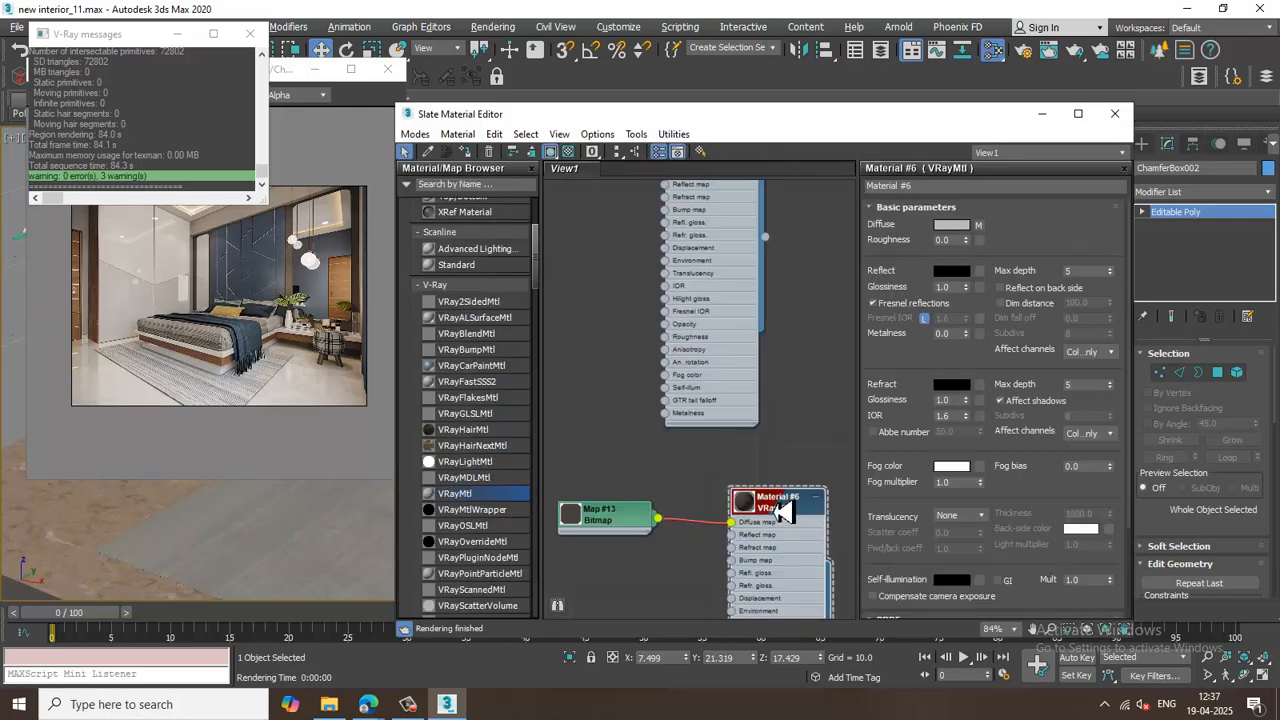
left_click(980, 226)
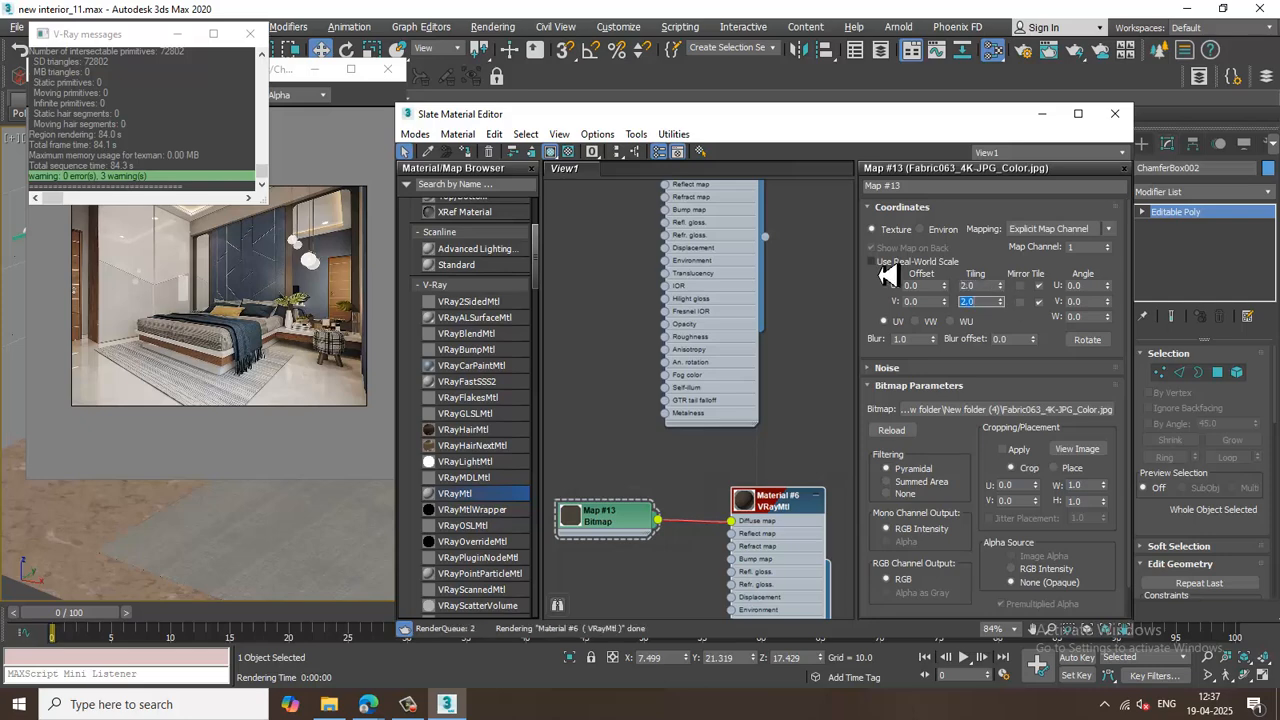
left_click(1042, 114)
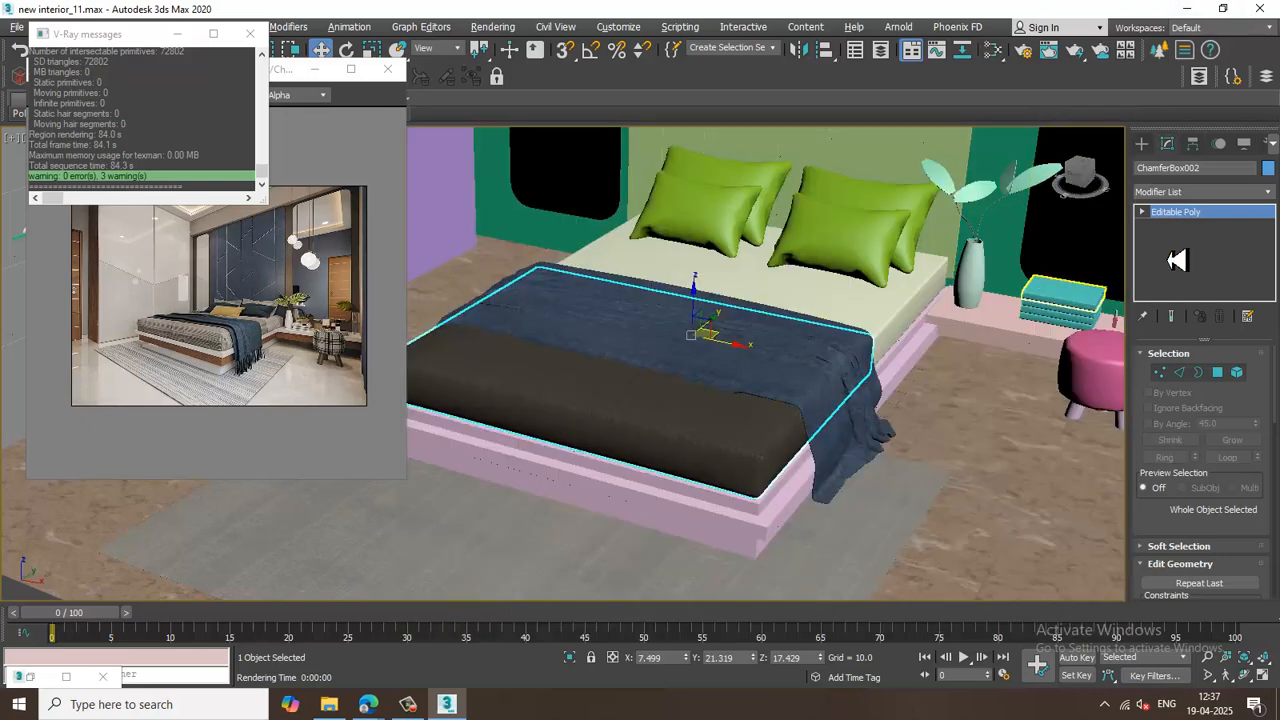
Apply a UVW Map modifier to the mattress with Box mapping and raise its height to about 78.
left_click(1200, 191)
key("u")
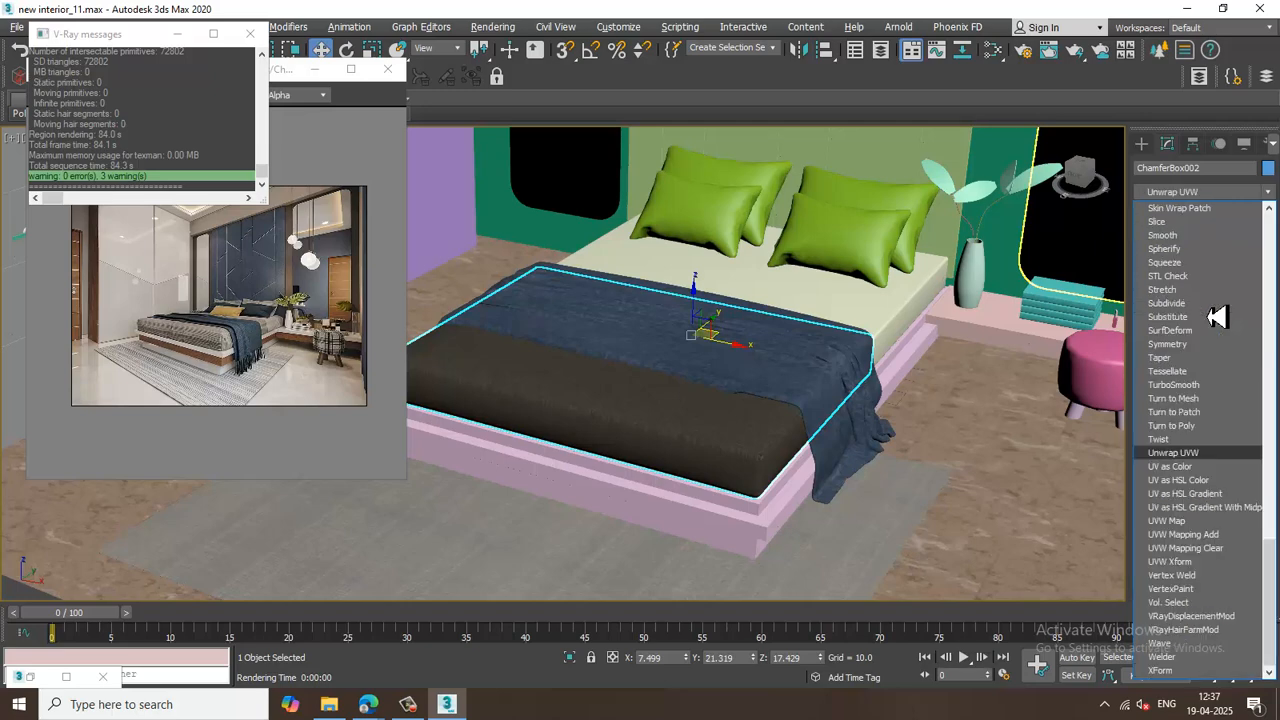
left_click(1198, 521)
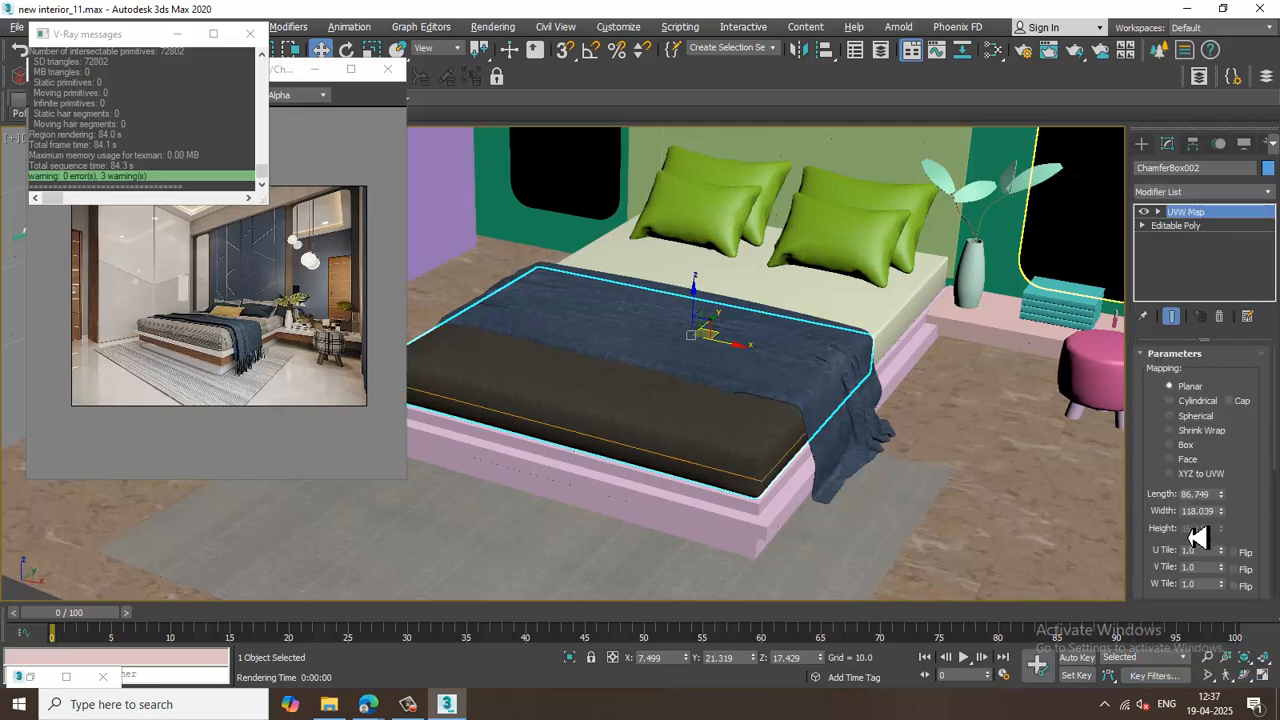
left_click(1172, 445)
scroll(766, 486, "up", 4)
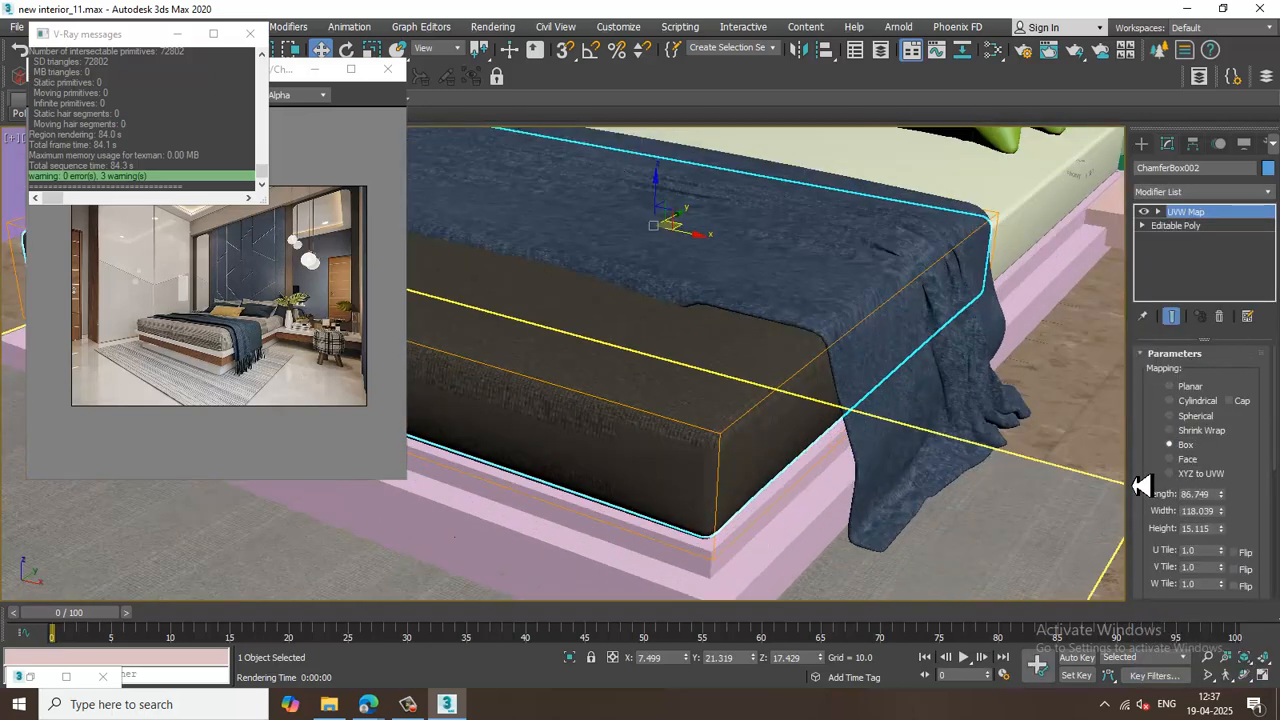
left_click_drag(1221, 530, 1218, 205)
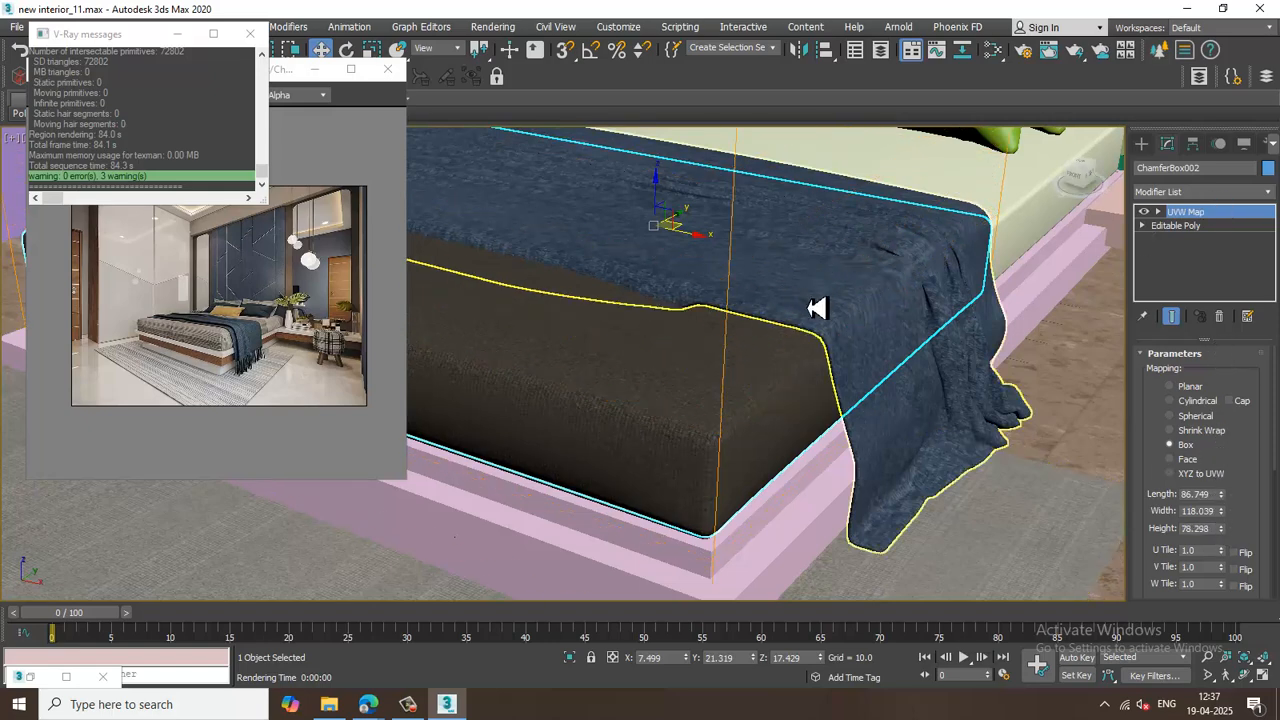
In the Slate Material Editor, add a VRayBump2Normal map and connect it to the mattress material's bump input.
key("m")
scroll(771, 370, "down", 5)
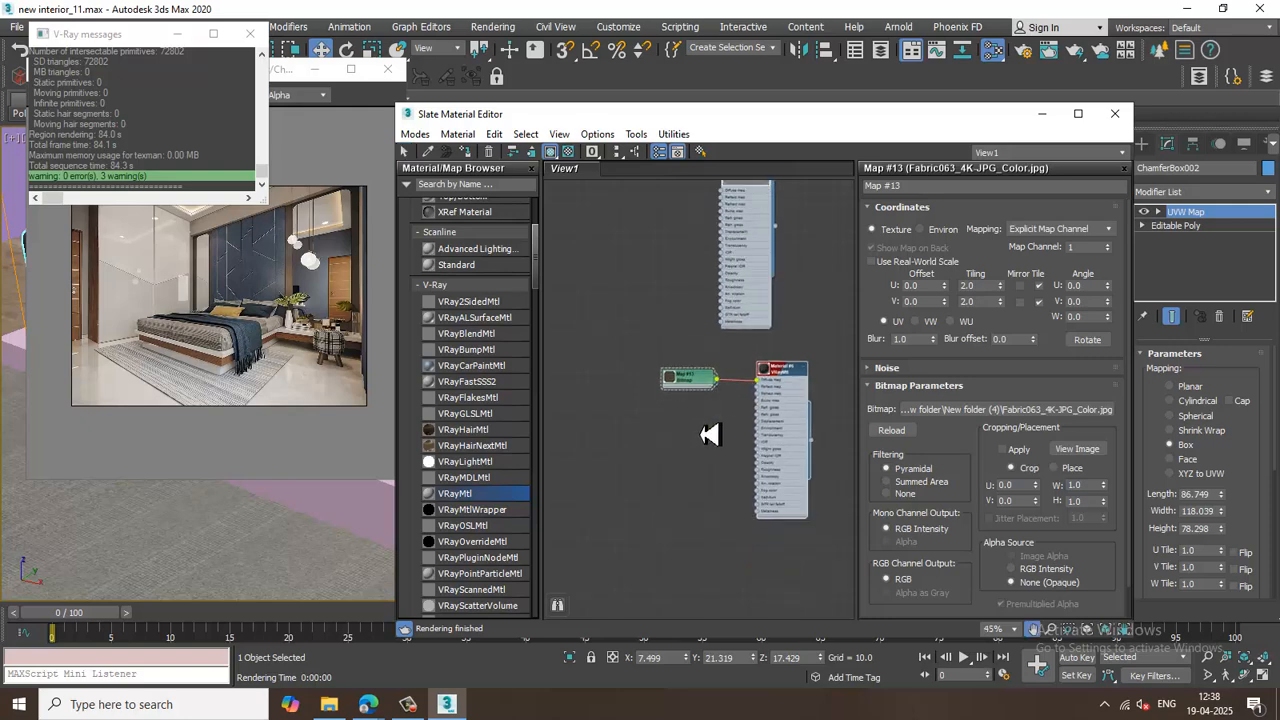
scroll(505, 445, "down", 15)
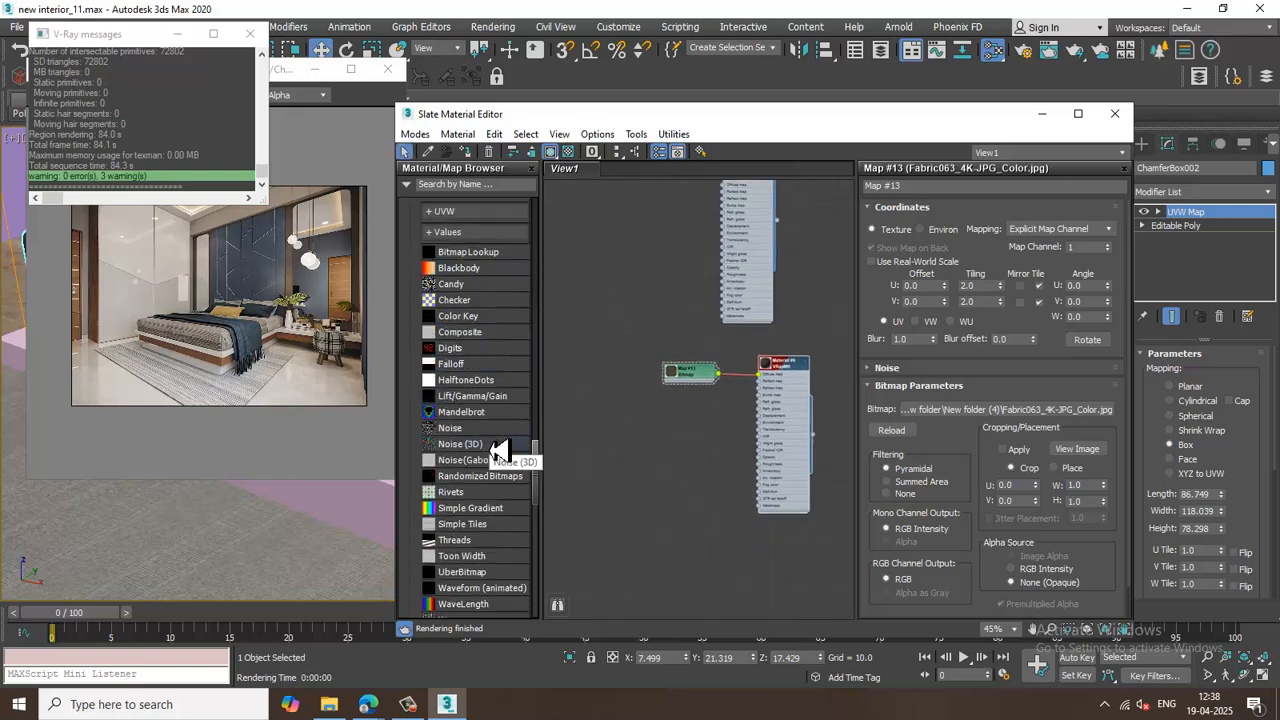
scroll(498, 452, "down", 5)
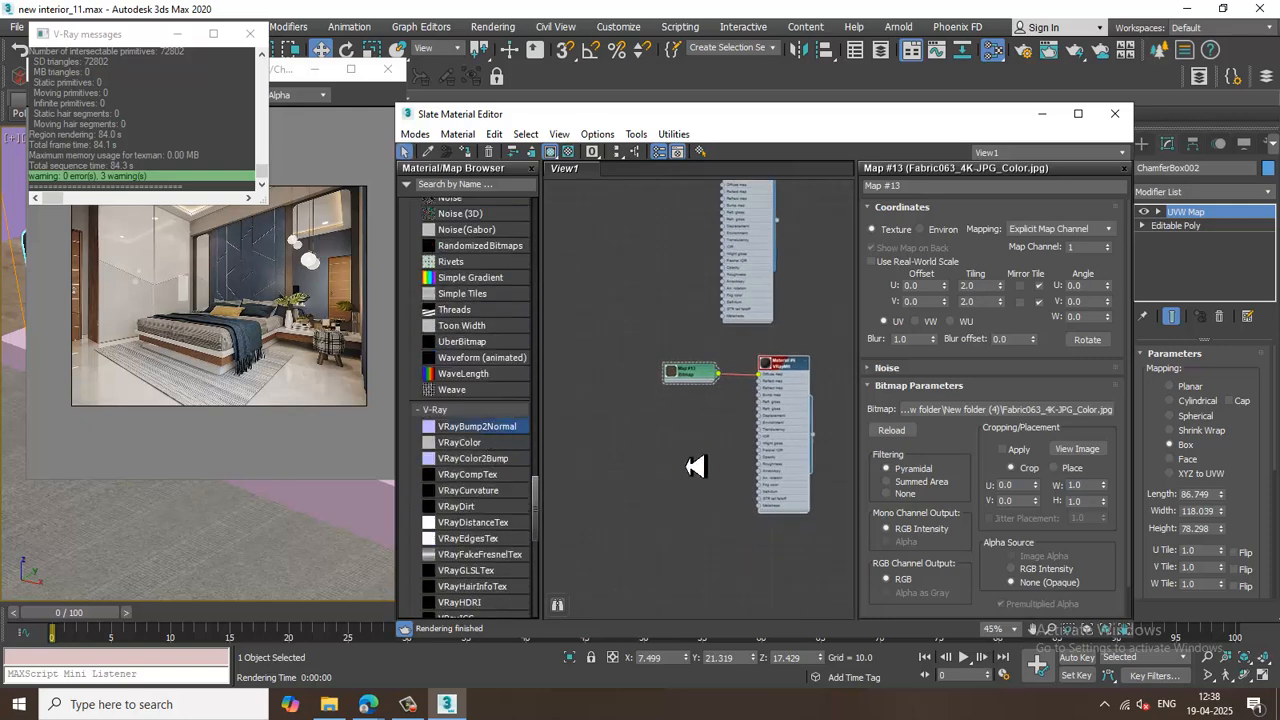
left_click_drag(695, 466, 695, 462)
scroll(700, 455, "up", 4)
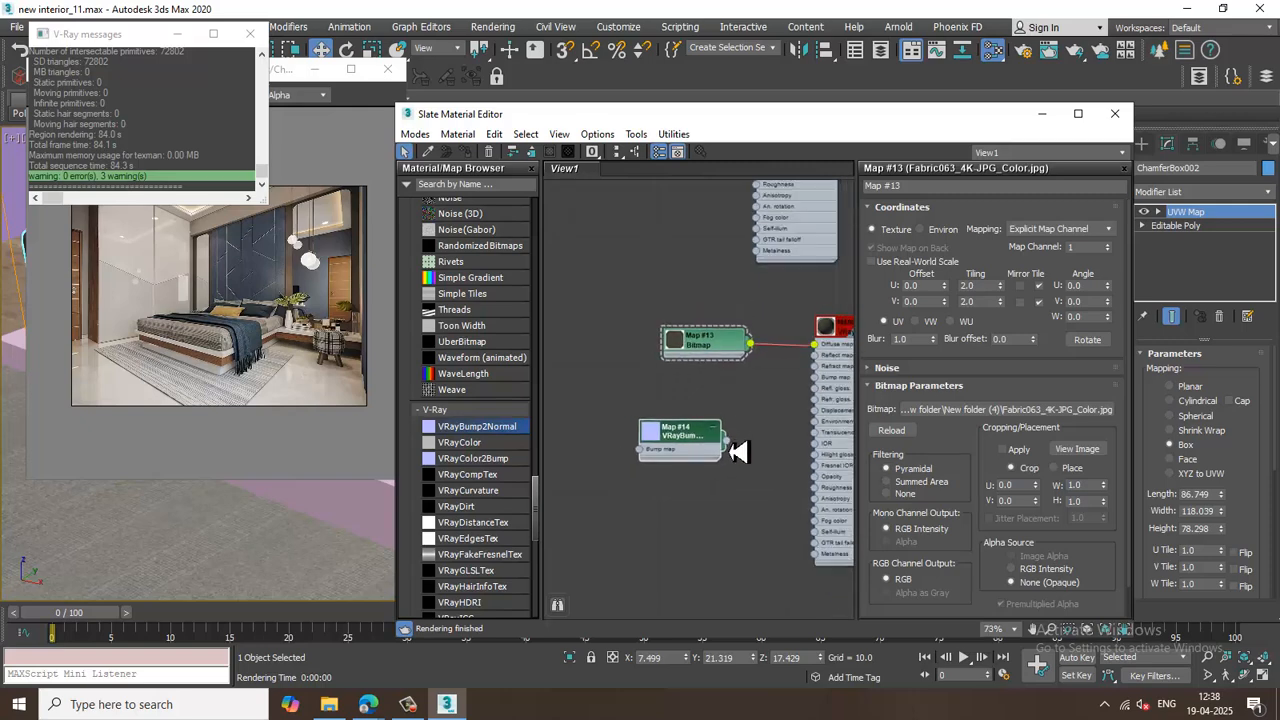
left_click_drag(820, 388, 822, 388)
double_click(700, 434)
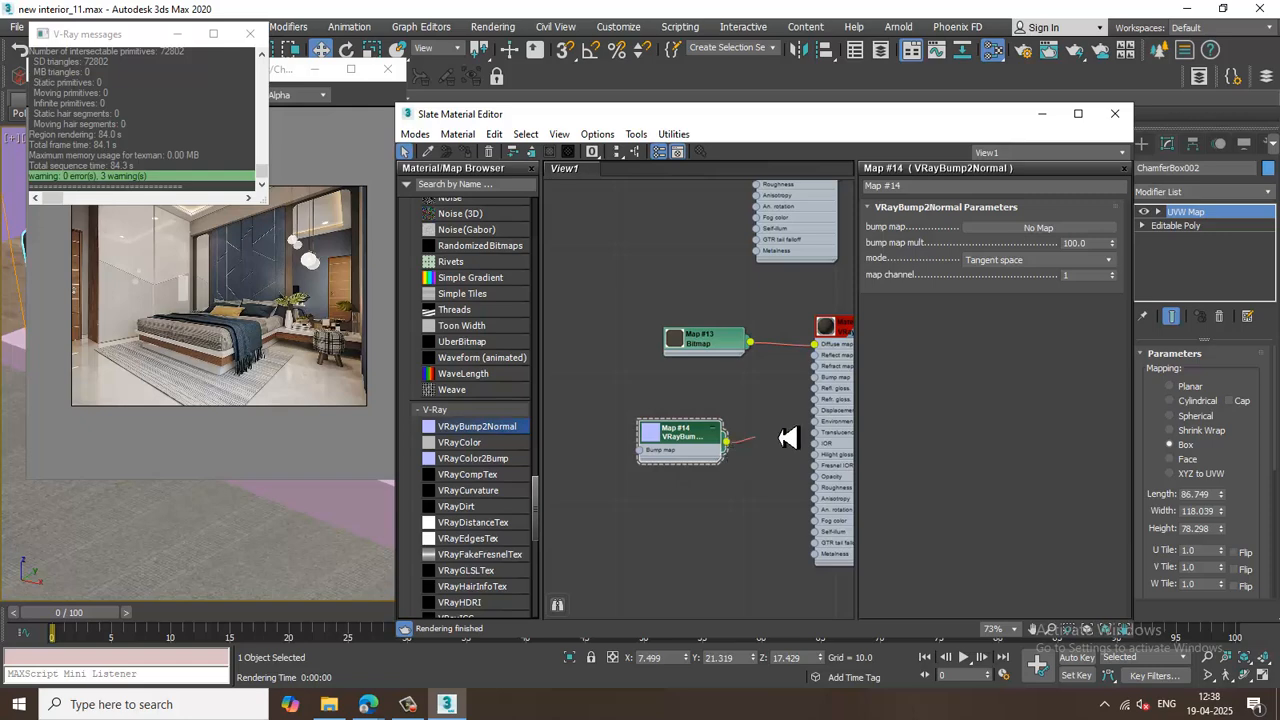
Load Fabric063_4K-JPG_NormalGL.jpg as the bitmap in the VRayBump2Normal's bump map slot.
left_click(1005, 232)
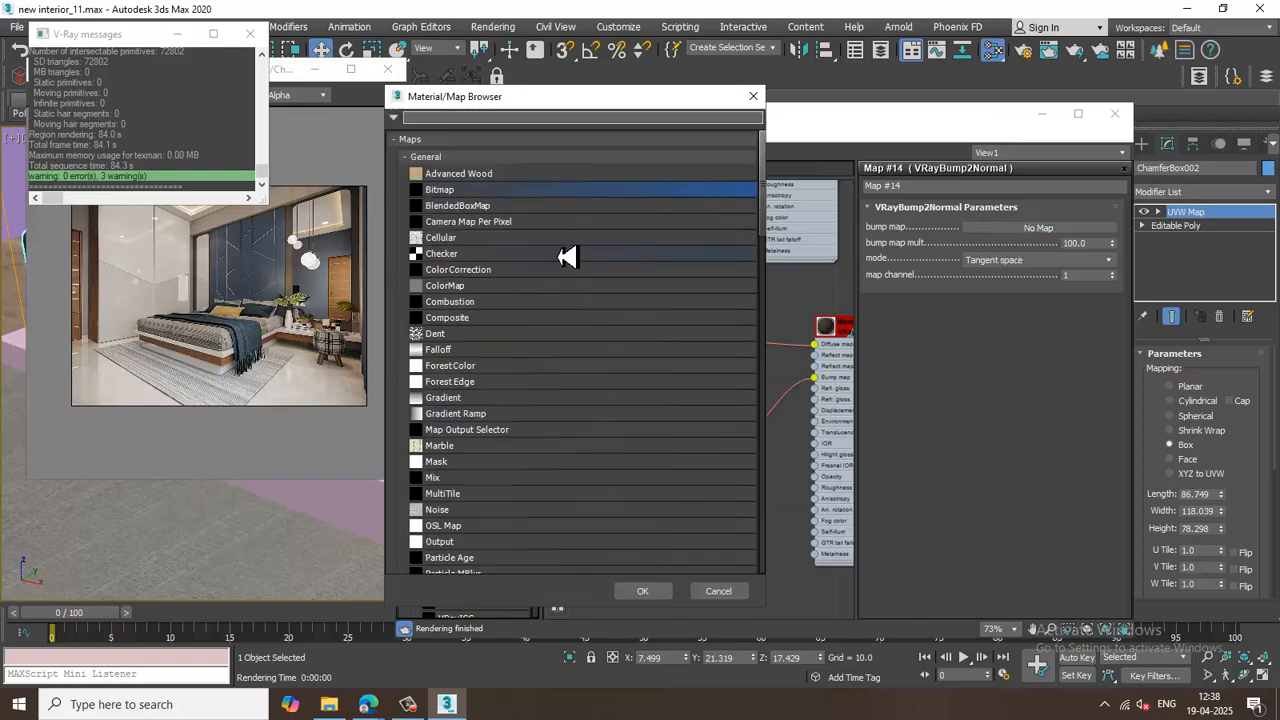
double_click(478, 192)
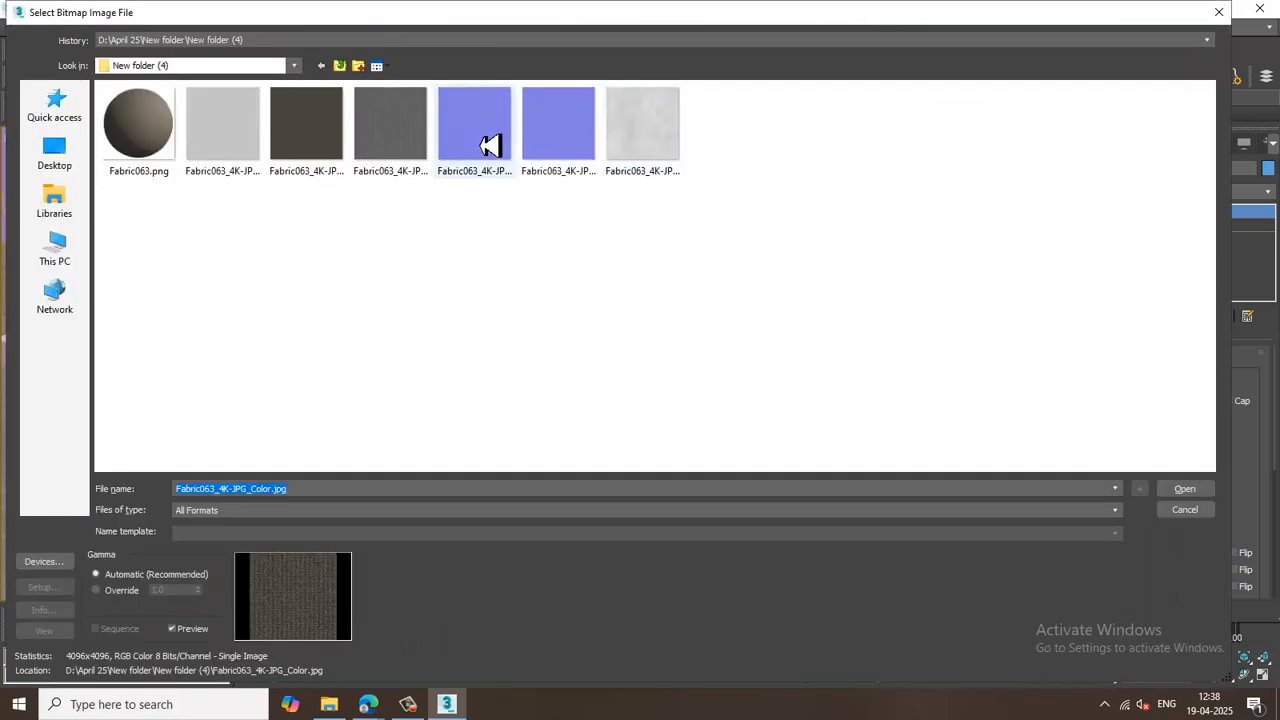
double_click(565, 128)
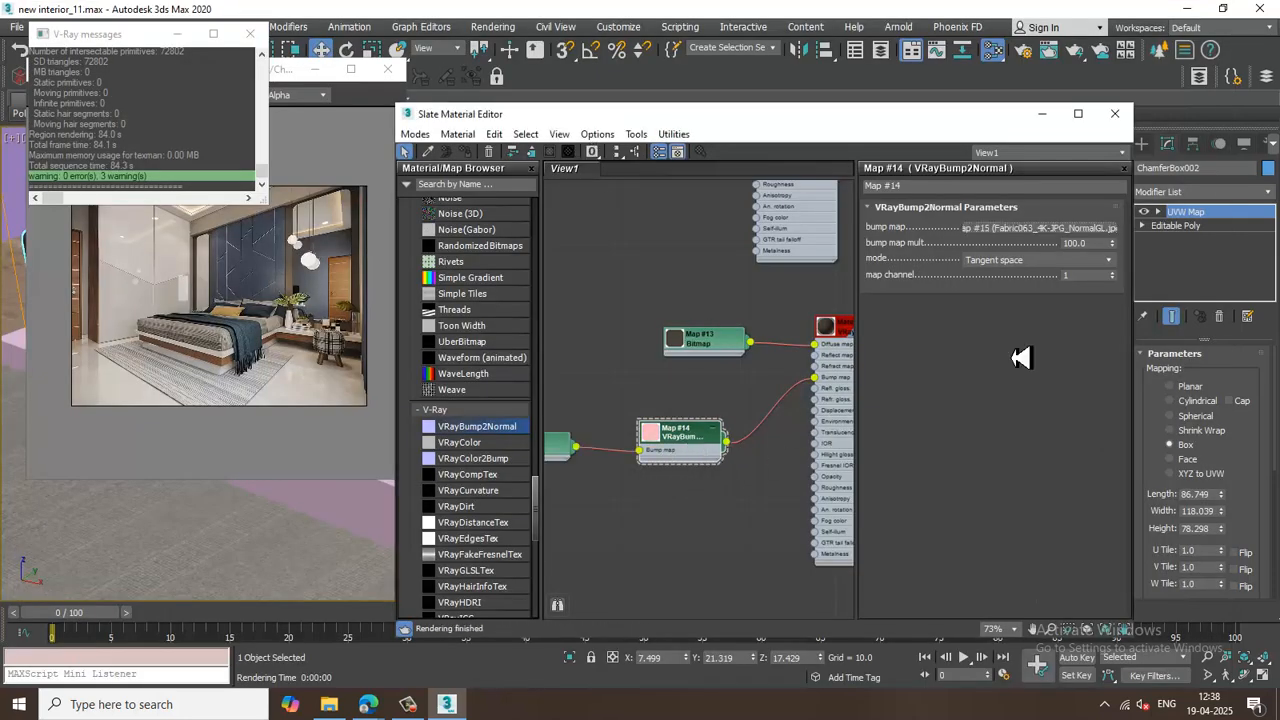
Set the normal bitmap's U and V tiling to 2.
left_click(1060, 230)
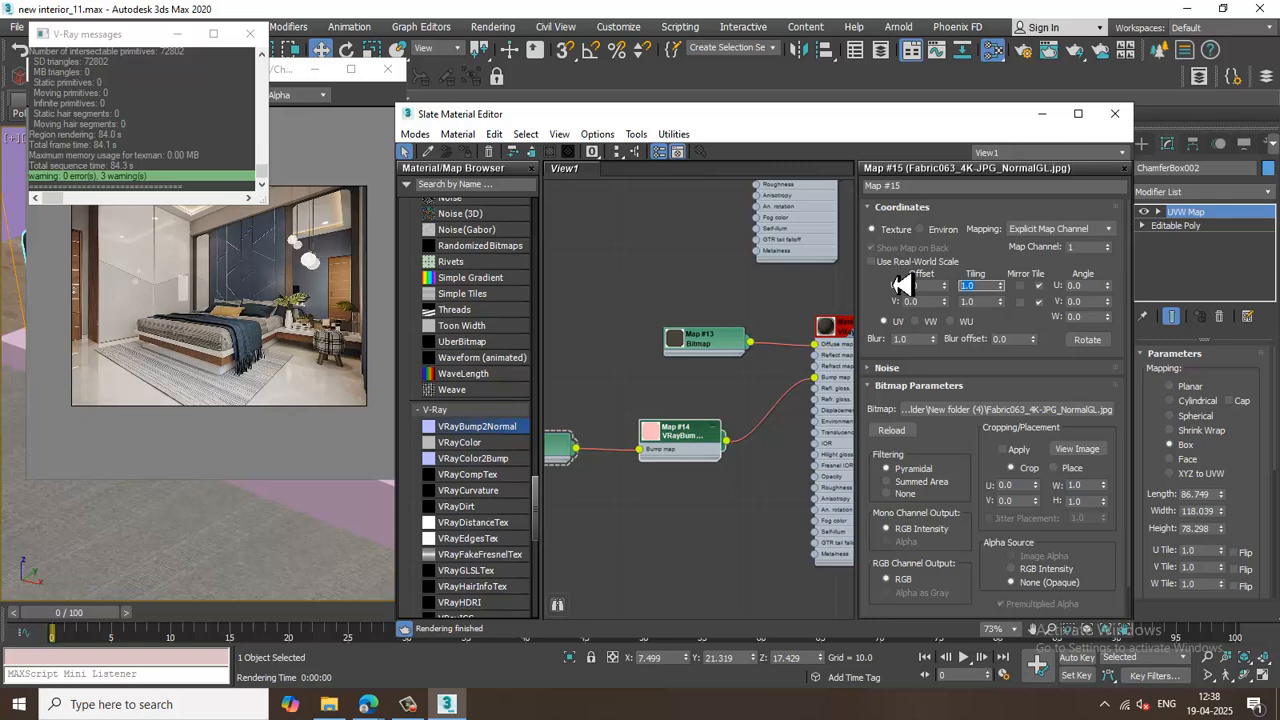
key("Tab")
type("2")
key("Return")
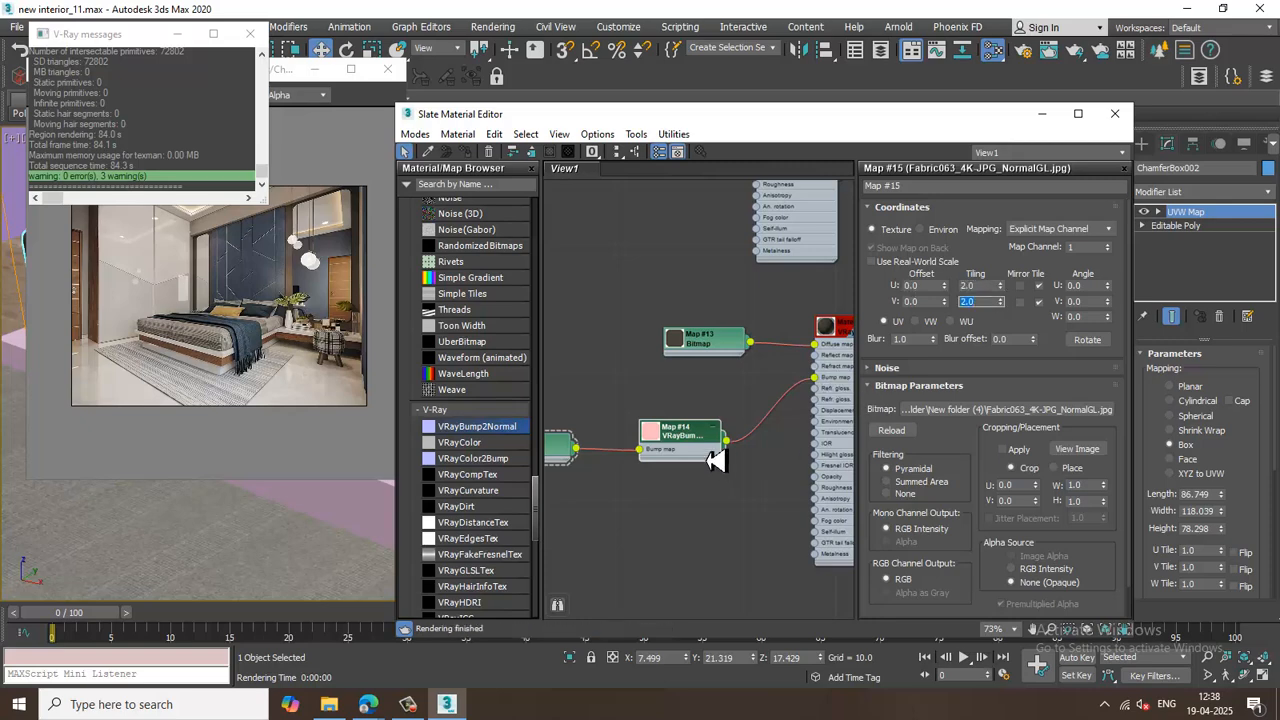
Load Fabric063_4K-JPG_Roughness.jpg as a bitmap in the mattress material's diffuse roughness map slot.
middle_click_drag(781, 365, 737, 363)
double_click(814, 334)
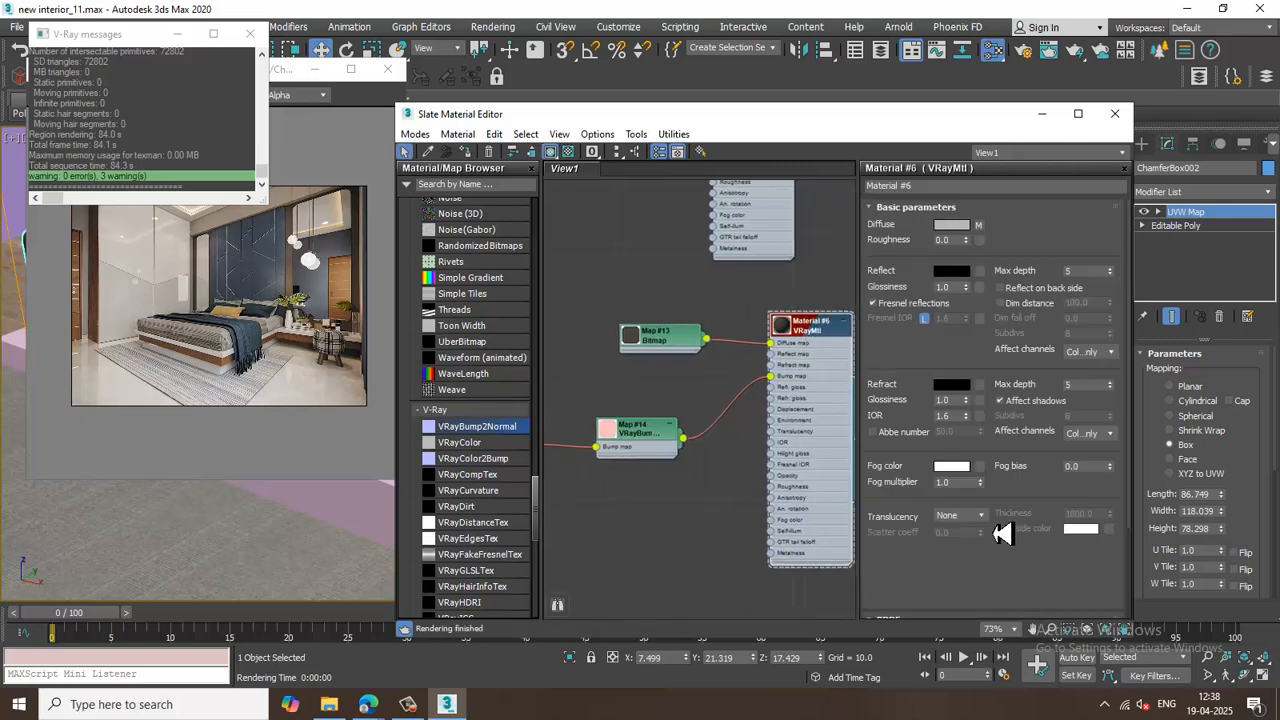
left_click_drag(1027, 570, 1003, 255)
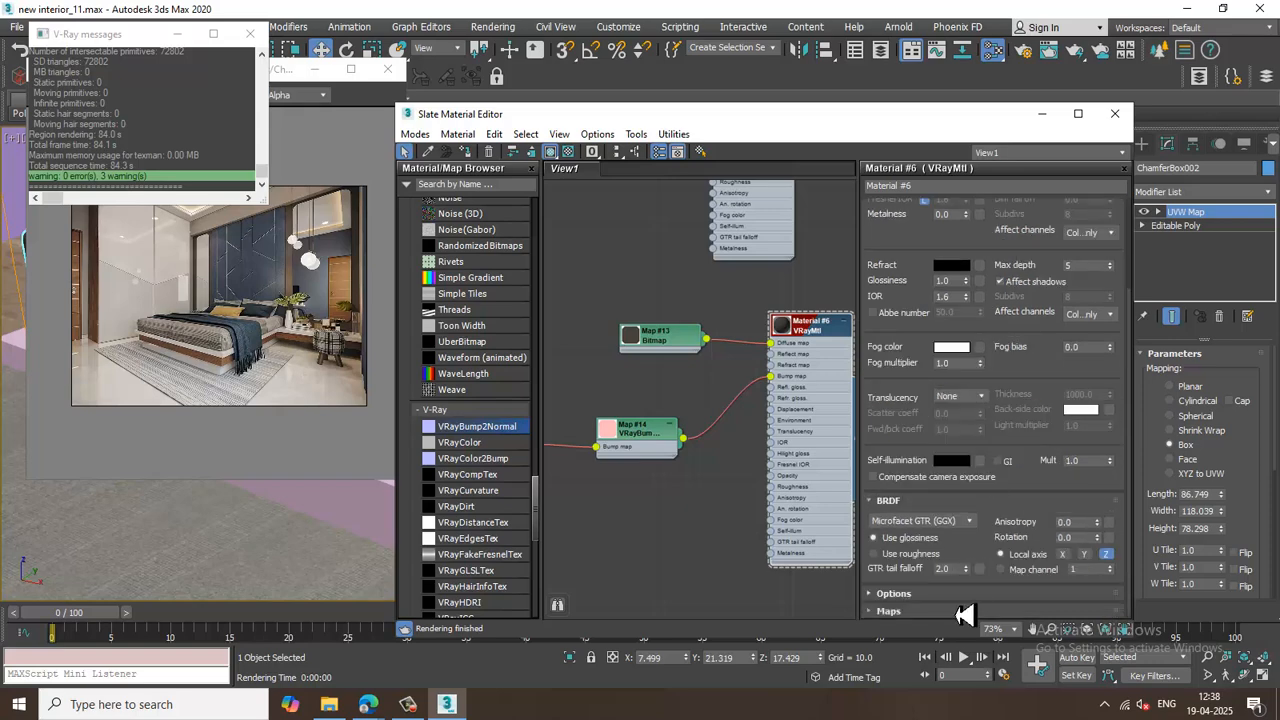
left_click(958, 612)
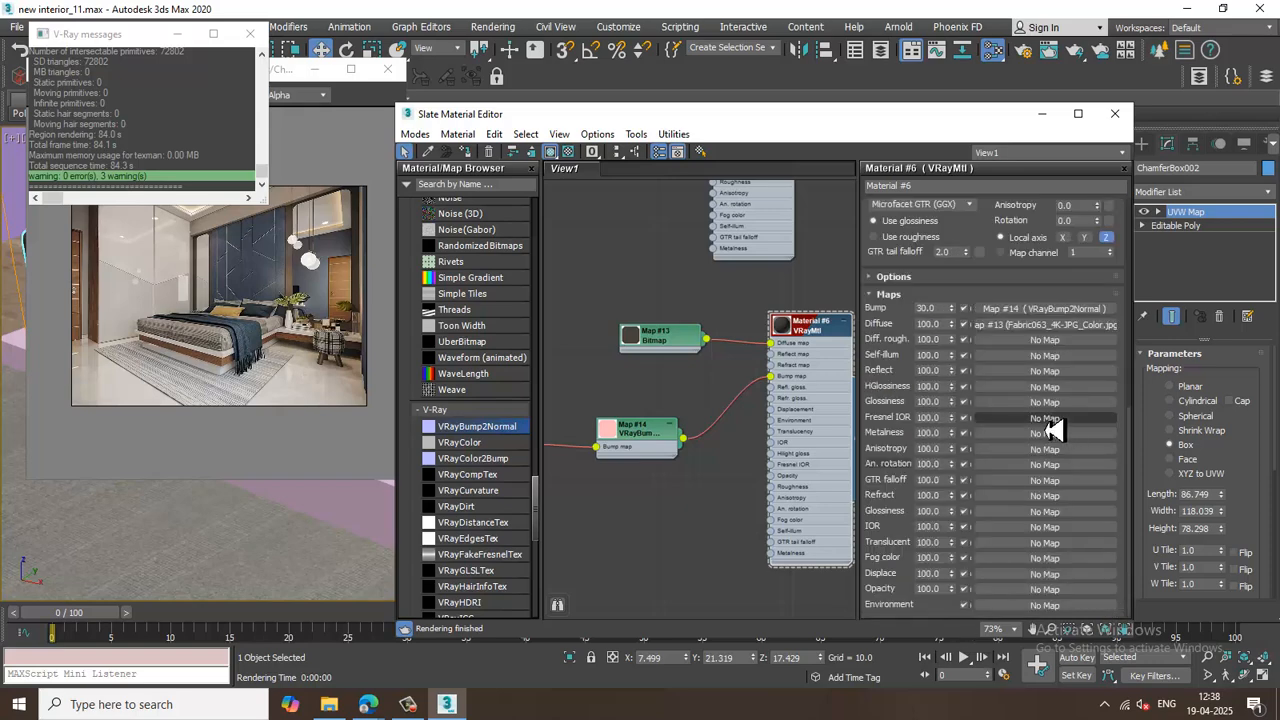
left_click(1042, 341)
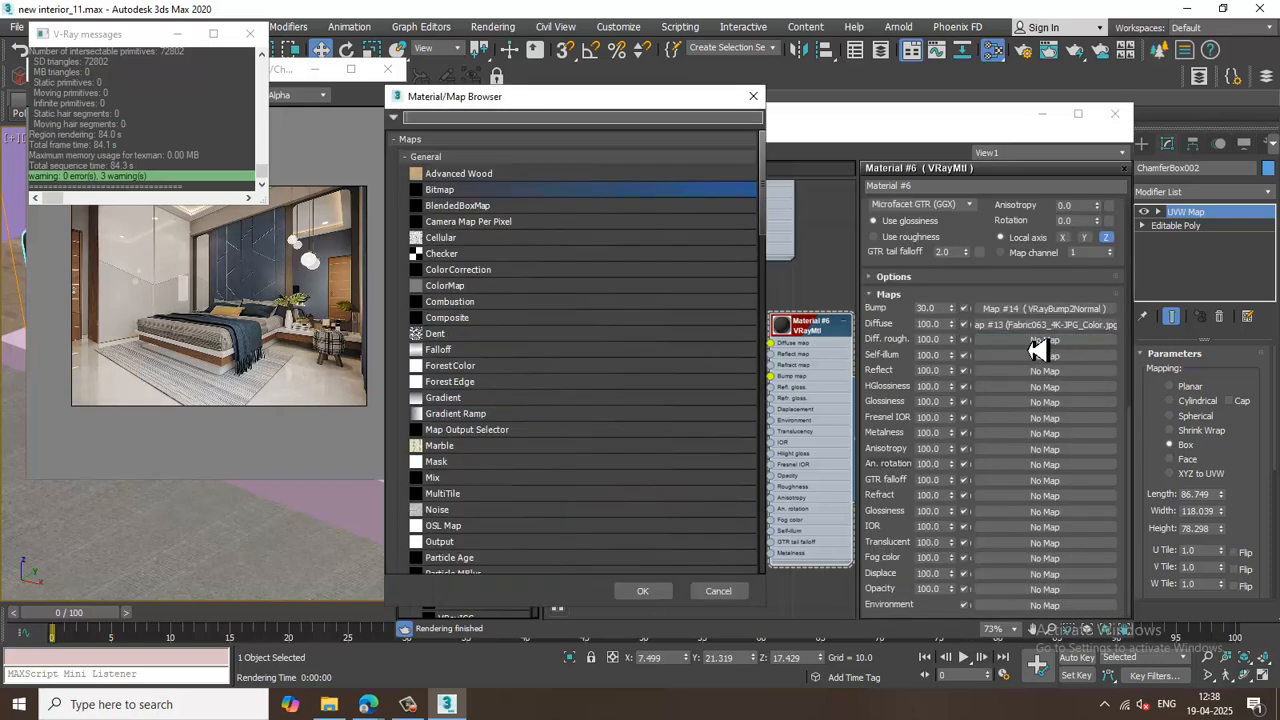
double_click(510, 197)
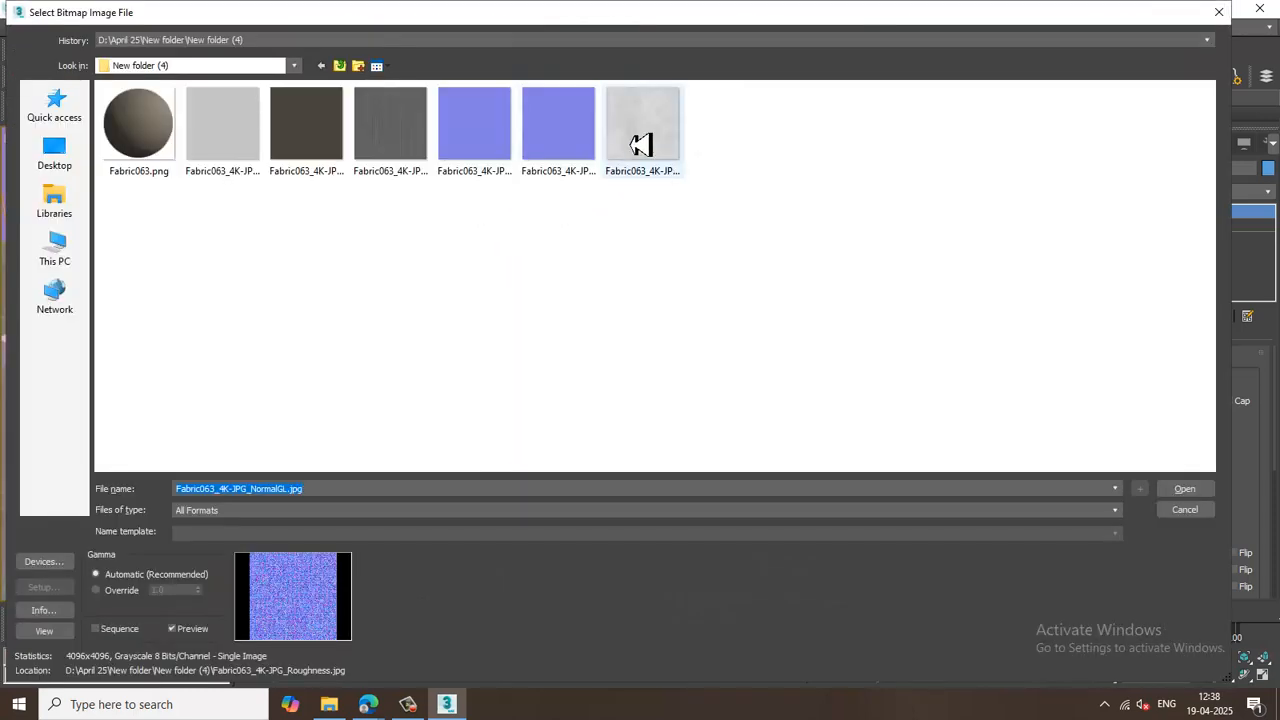
double_click(641, 143)
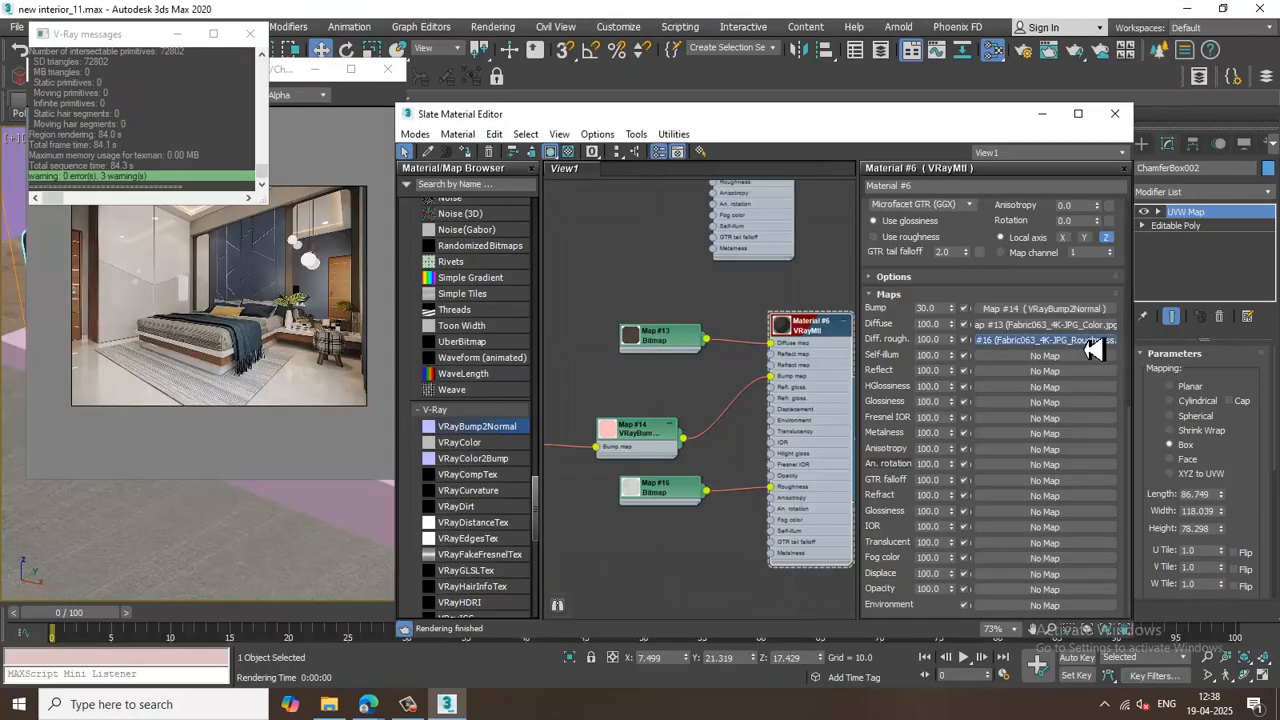
Open the roughness bitmap and set its U and V tiling to 2.
left_click(1094, 340)
left_click(1020, 376)
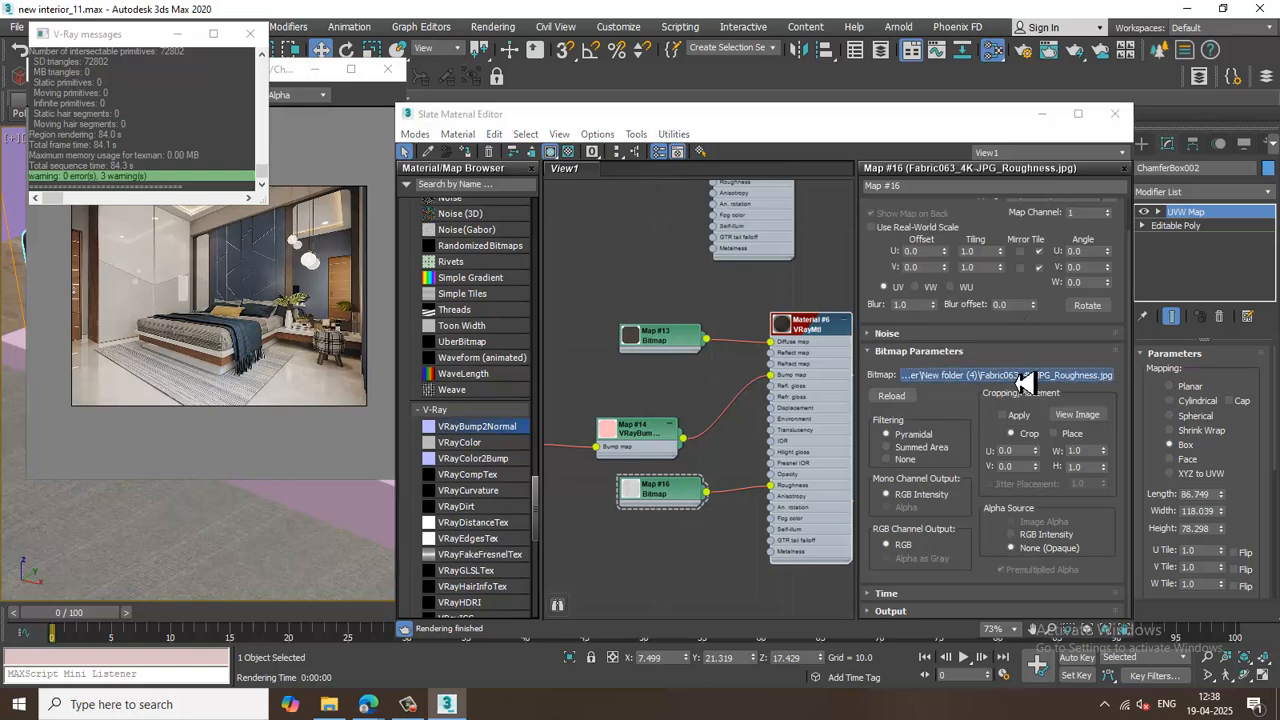
left_click(1264, 13)
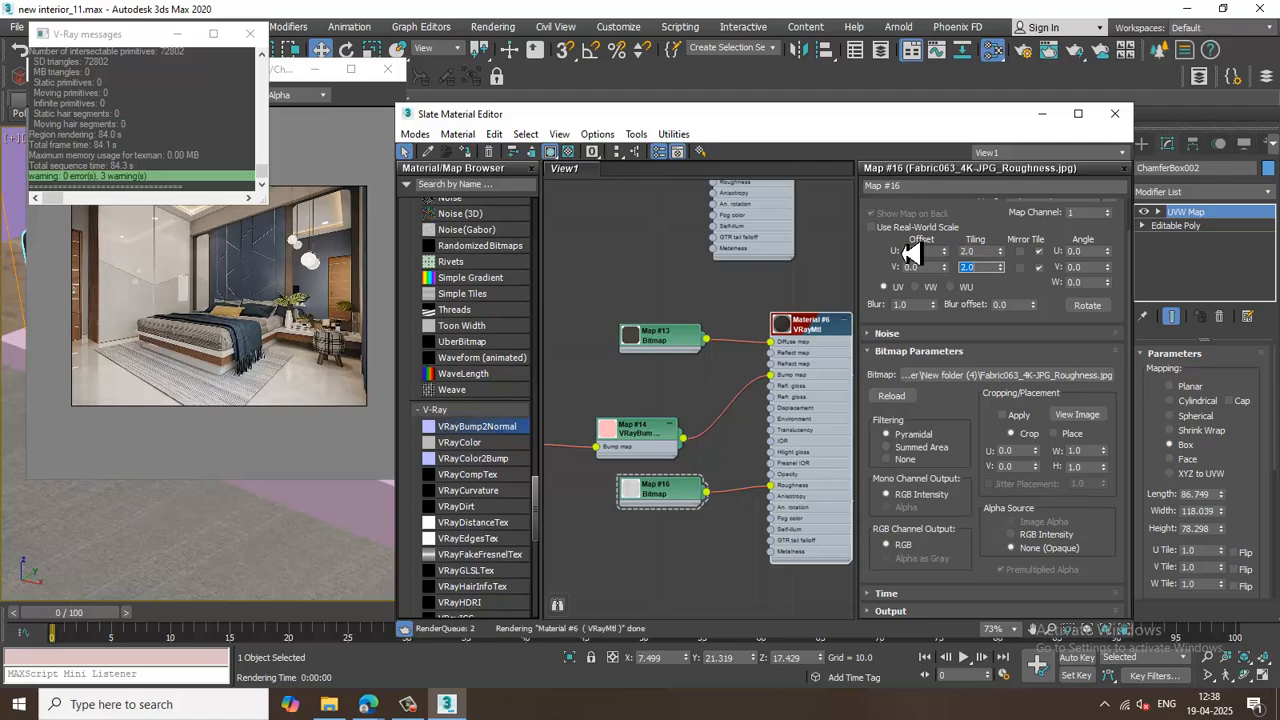
Close the Slate Material Editor and clear the selection in the viewport.
left_click(1115, 113)
scroll(738, 423, "down", 8)
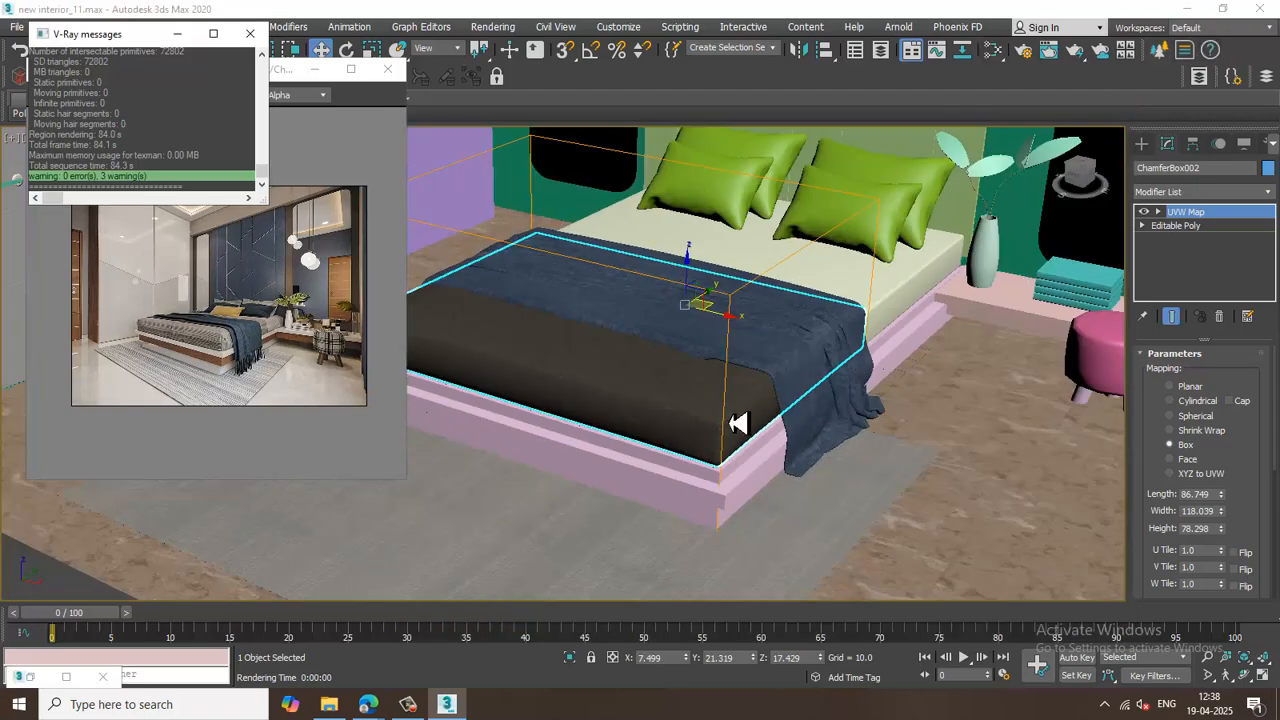
left_click(498, 565)
Close the V-Ray messages window and move the render frame buffer window into the corner.
scroll(784, 401, "up", 8)
scroll(777, 402, "down", 10)
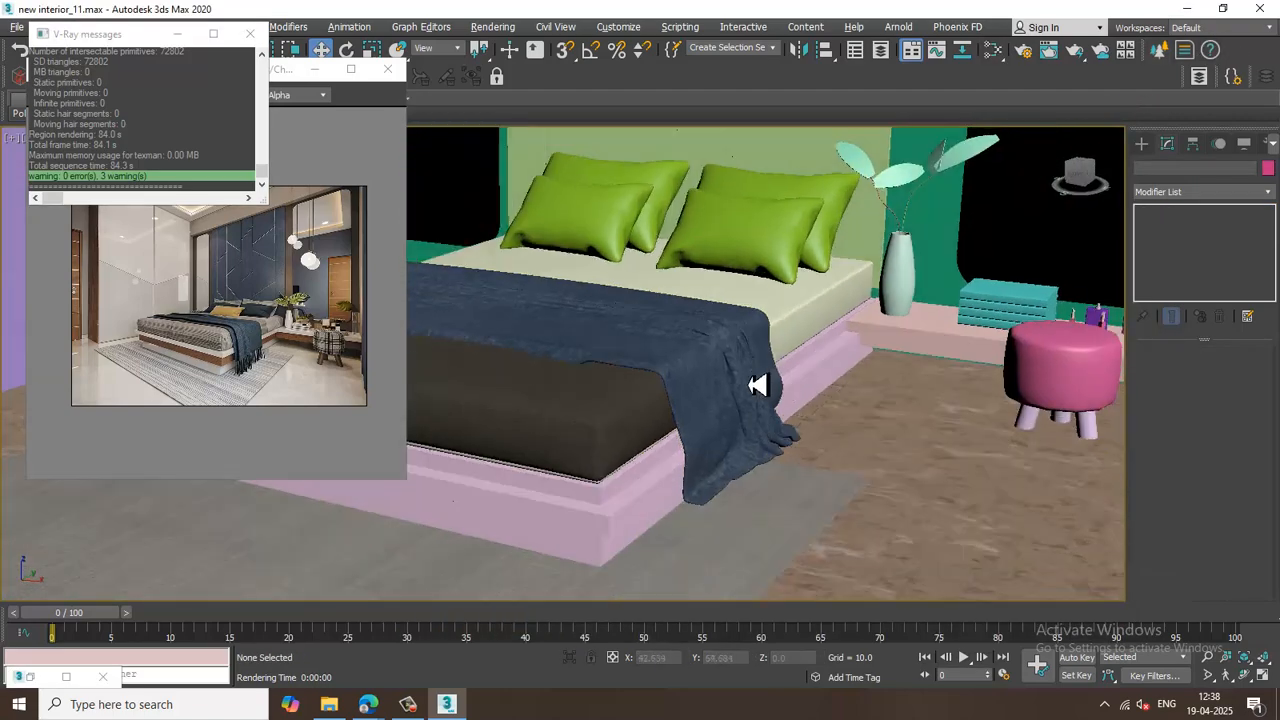
scroll(757, 418, "down", 5)
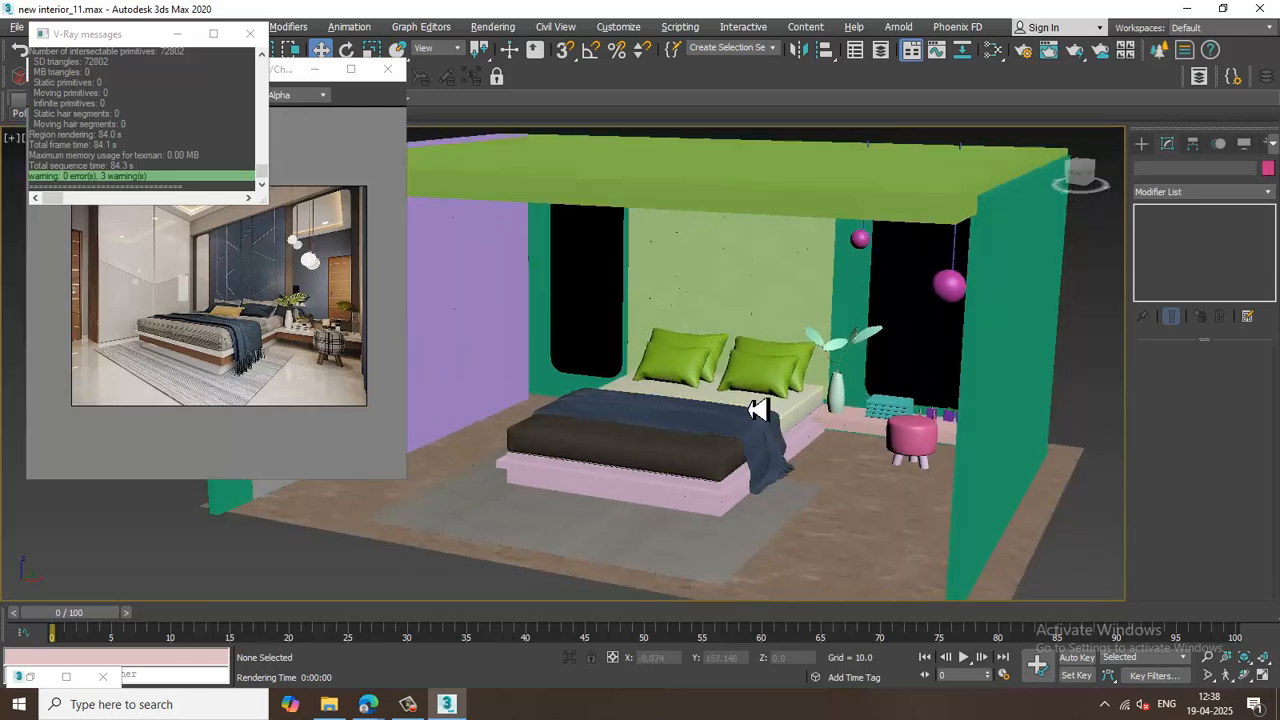
middle_click_drag(757, 409, 731, 440, "alt")
scroll(736, 435, "up", 5)
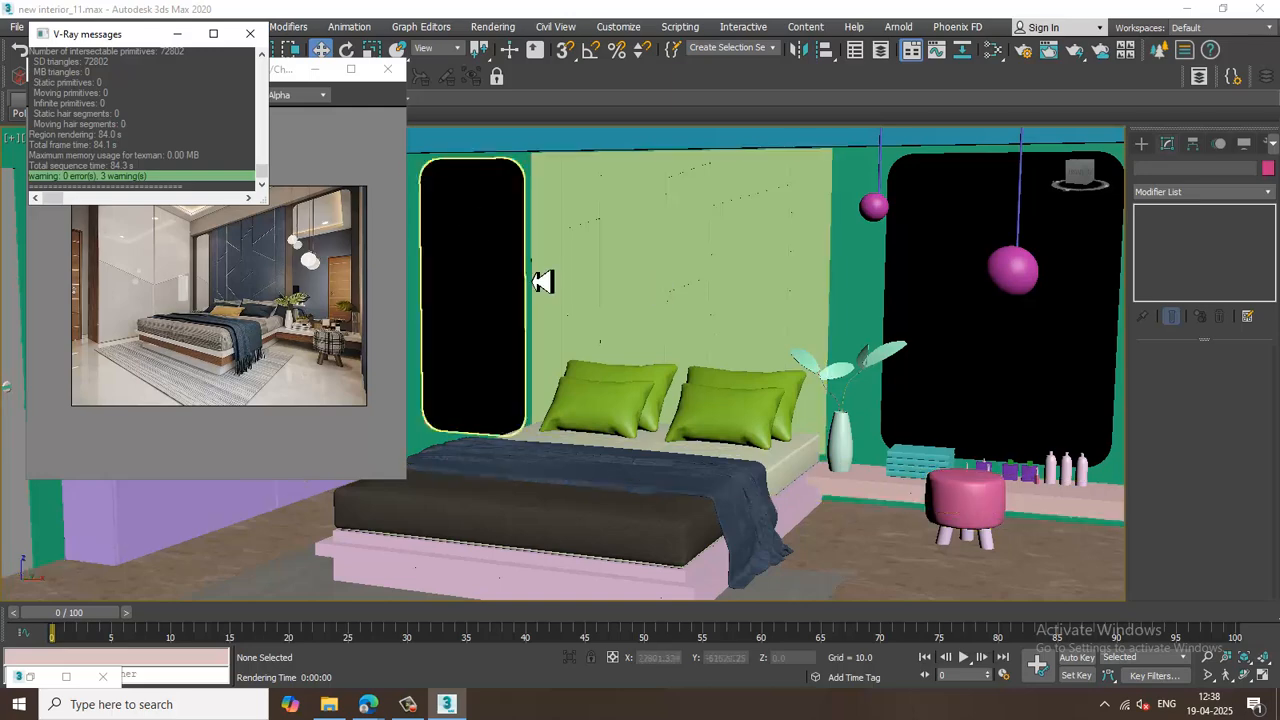
left_click(250, 34)
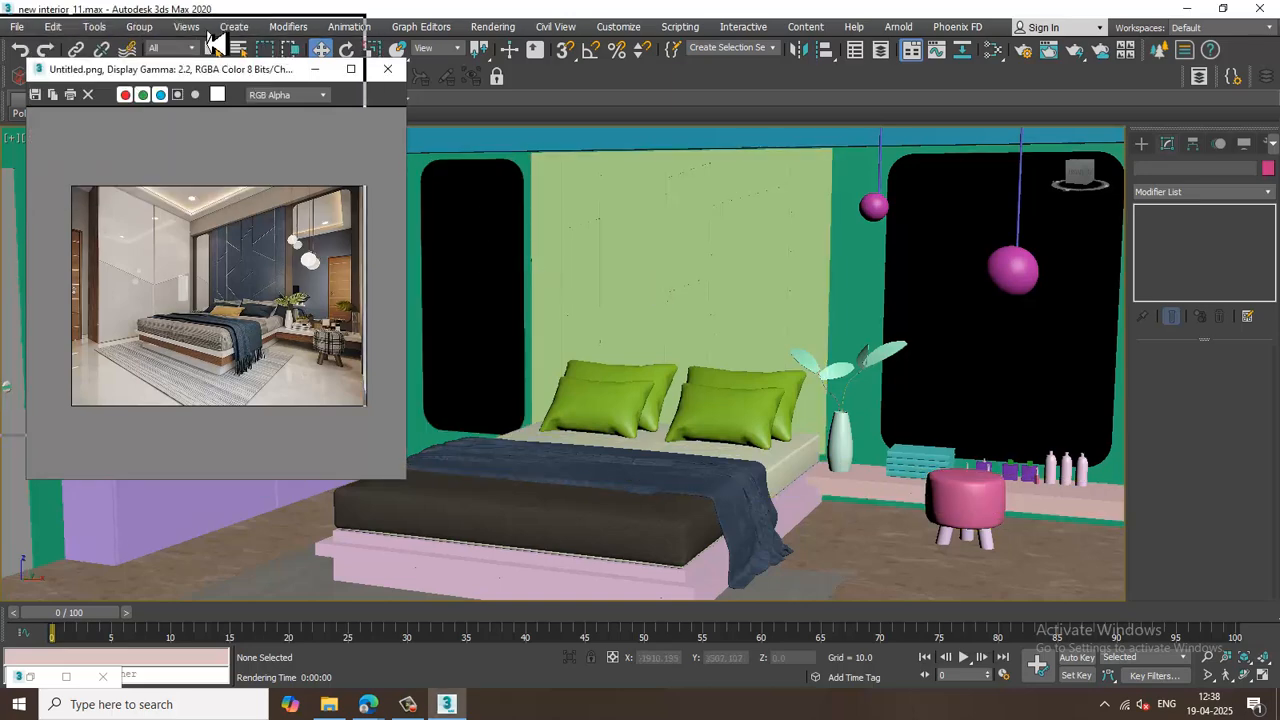
left_click_drag(208, 34, 207, 33)
left_click_drag(367, 438, 313, 346)
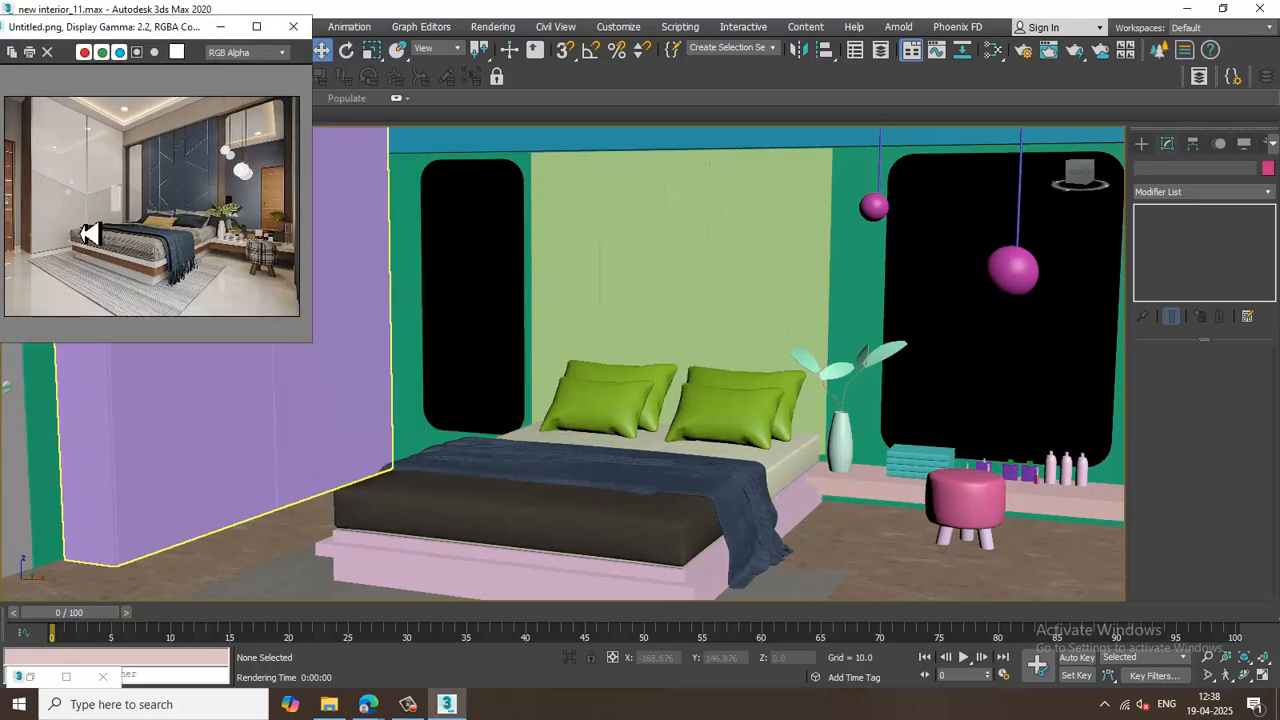